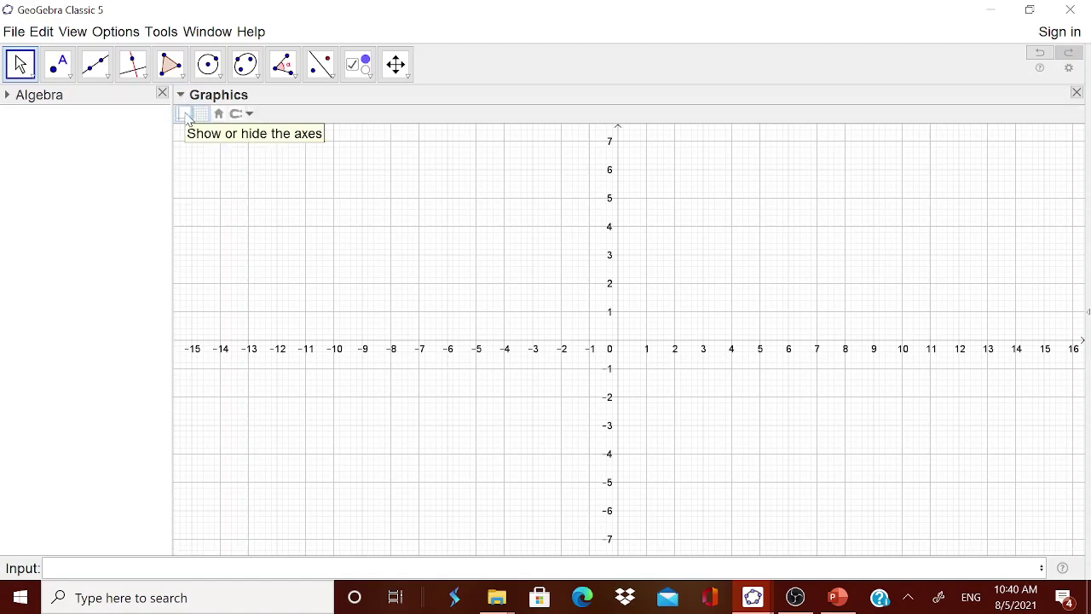
- Hide the axes and the grid in the graphics view
{"action": "left_click", "coordinate": [187, 117]}
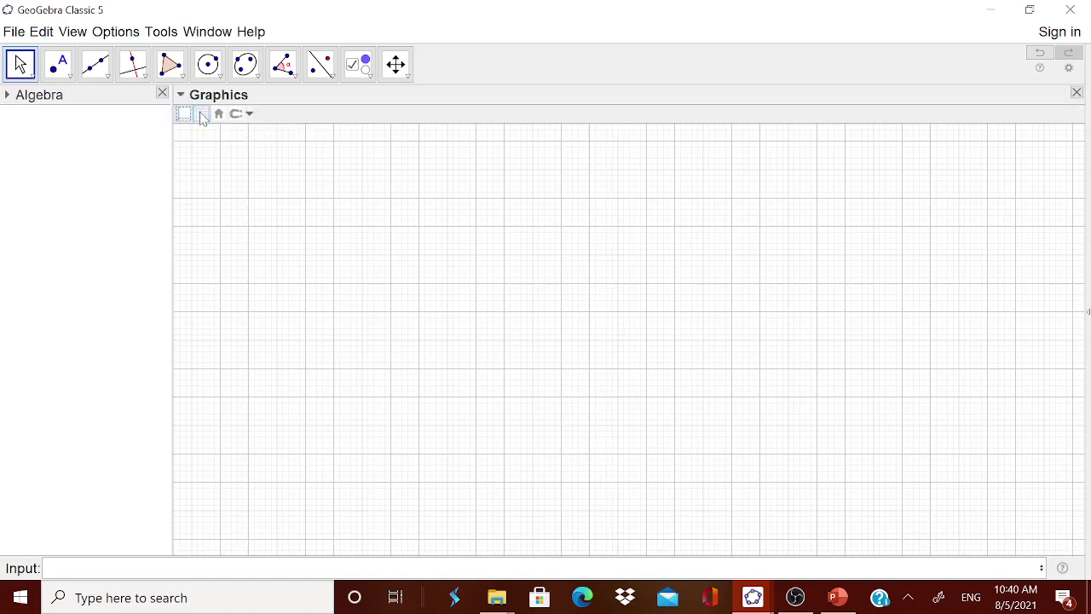
{"action": "left_click", "coordinate": [202, 114]}
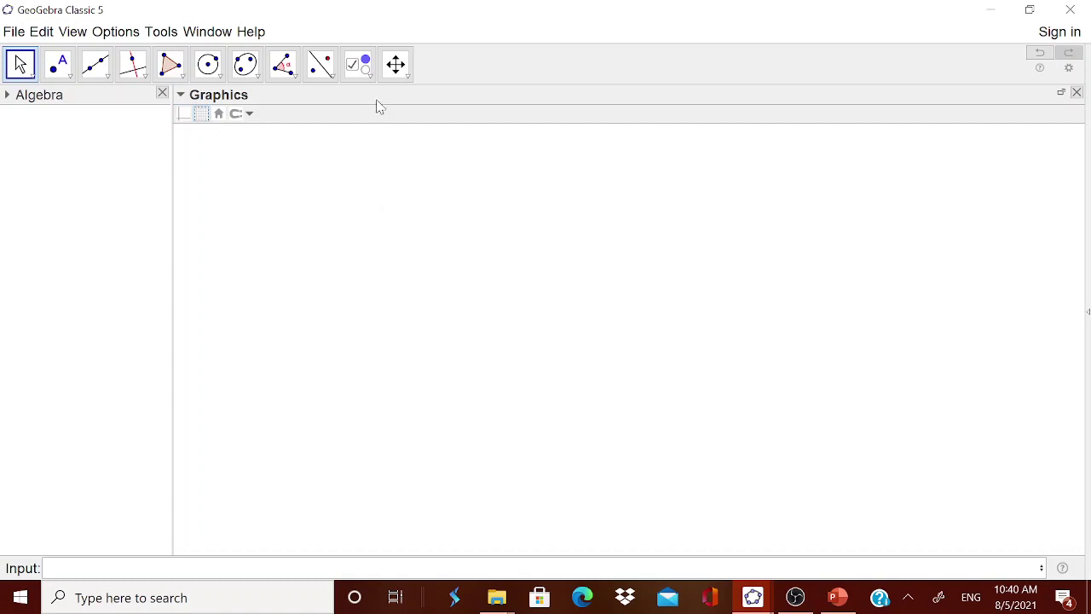
- Add the text "INVERSE OF 2X2 MATRIX" and place it as a title near the upper edge of the drawing area
{"action": "left_click", "coordinate": [371, 76]}
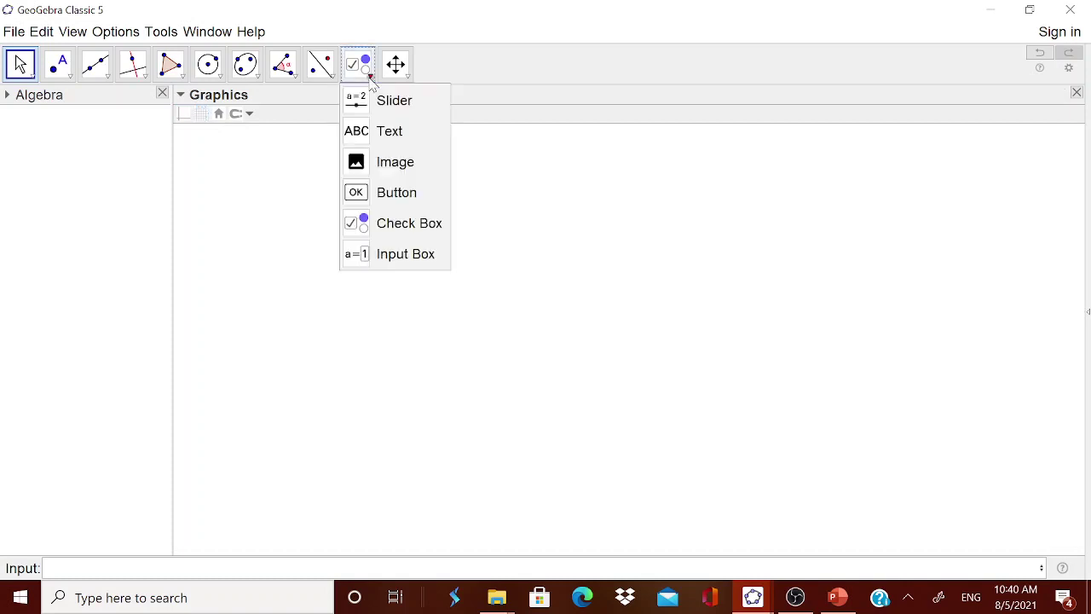
{"action": "left_click", "coordinate": [385, 129]}
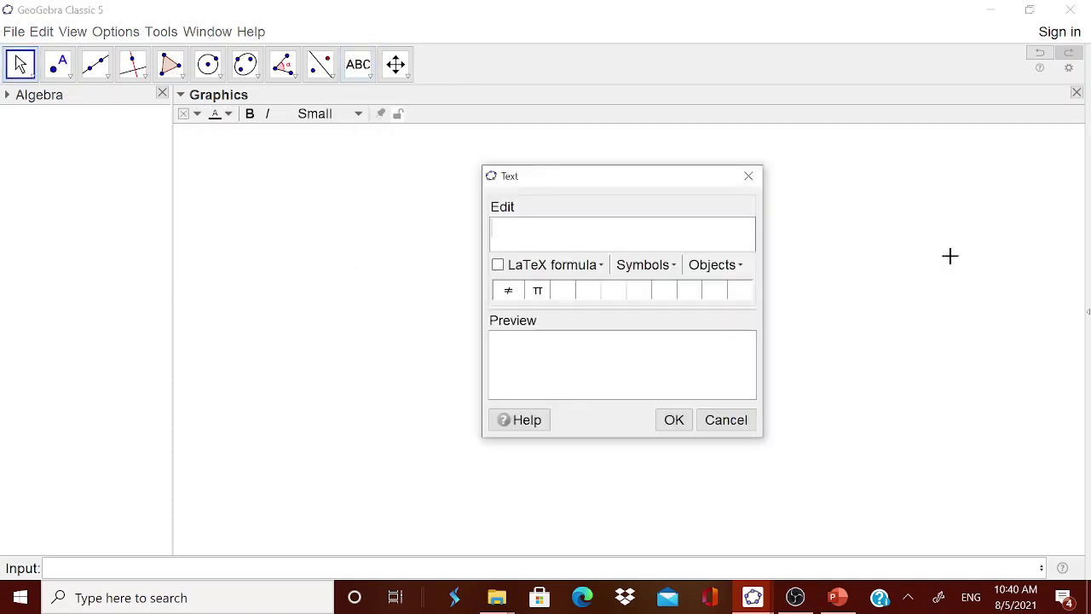
{"action": "type", "text": "INVERS "}
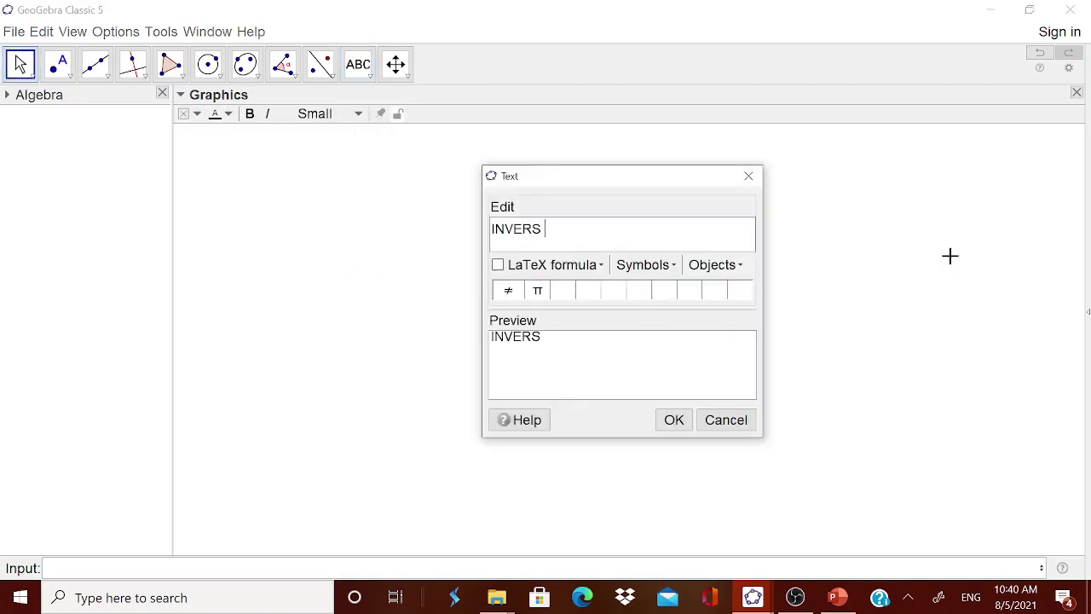
{"action": "type", "text": "E OF2X2 "}
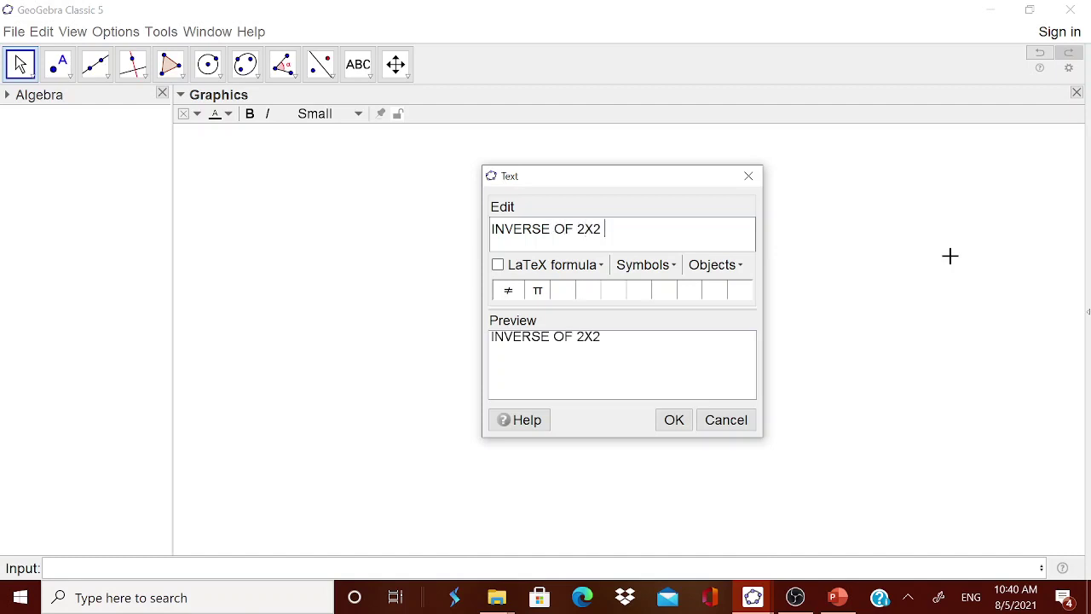
{"action": "type", "text": "MATRIC"}
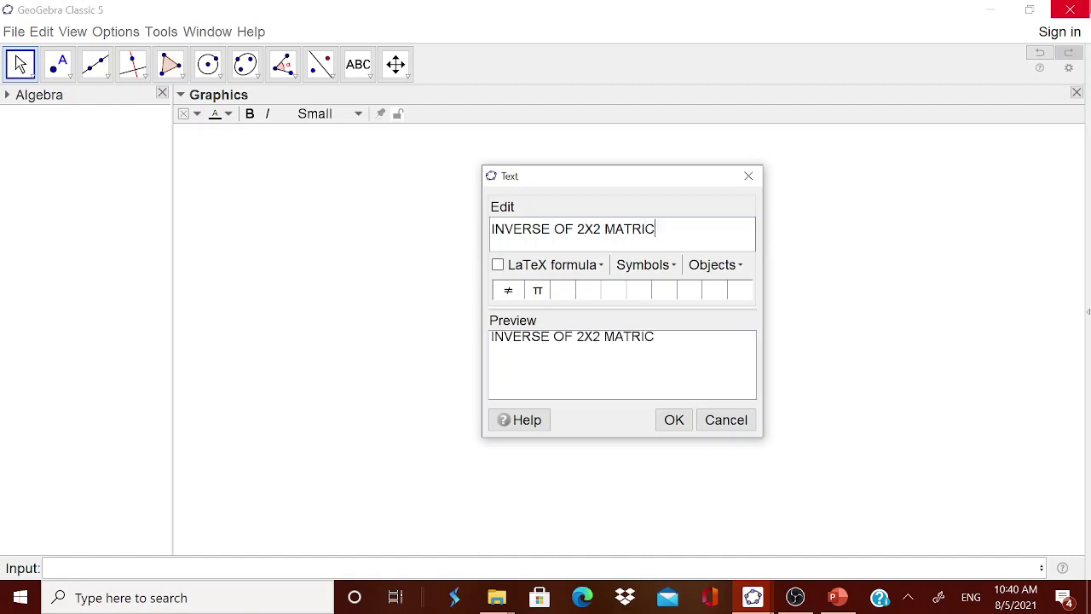
{"action": "key", "text": "BackSpace"}
{"action": "type", "text": "X"}
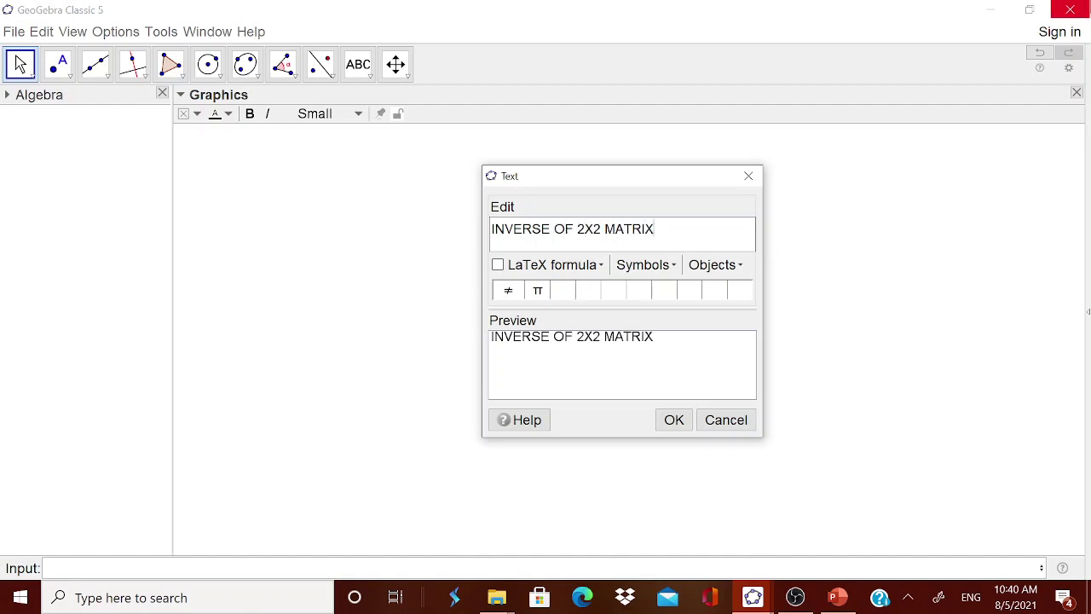
{"action": "left_click", "coordinate": [673, 421]}
{"action": "left_click_drag", "start_coordinate": [626, 230], "coordinate": [740, 165]}
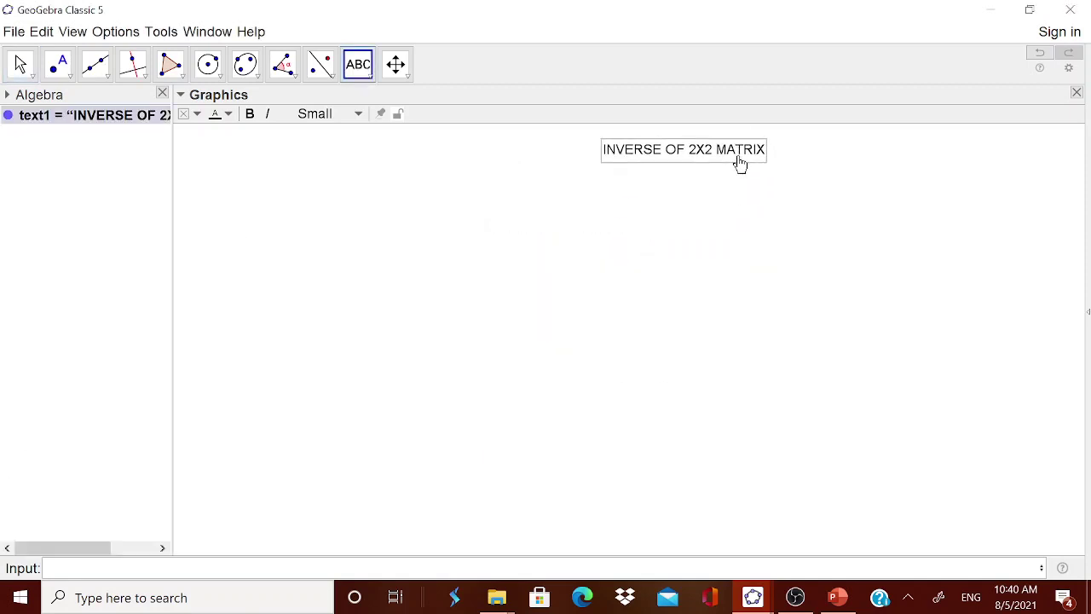
- Add the text "ENTER THE ELEMENTS OF" and place it slightly lower than the title, at the drawing area's left edge
{"action": "left_click", "coordinate": [370, 76]}
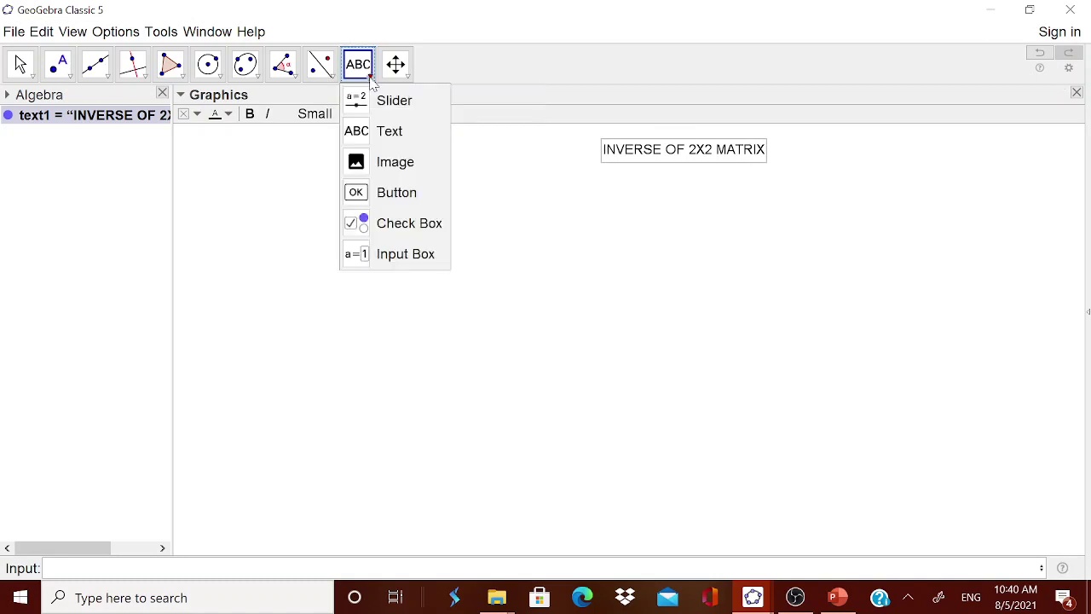
{"action": "left_click", "coordinate": [390, 129]}
{"action": "left_click", "coordinate": [516, 331]}
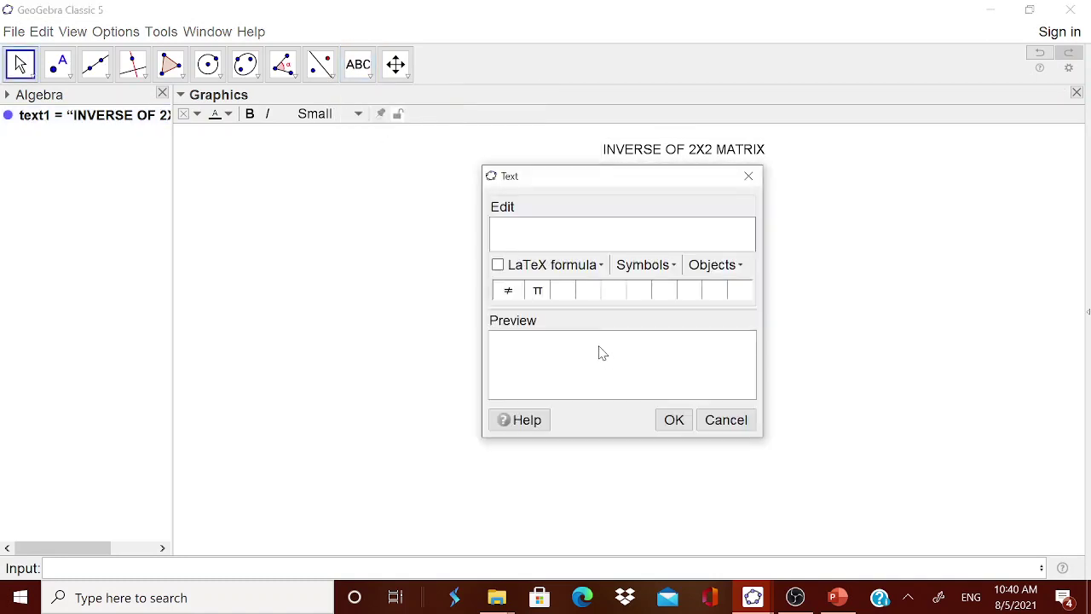
{"action": "type", "text": "EN"}
{"action": "type", "text": "TTER"}
{"action": "key", "text": "BackSpace"}
{"action": "key", "text": "BackSpace"}
{"action": "key", "text": "BackSpace"}
{"action": "type", "text": "ER THE"}
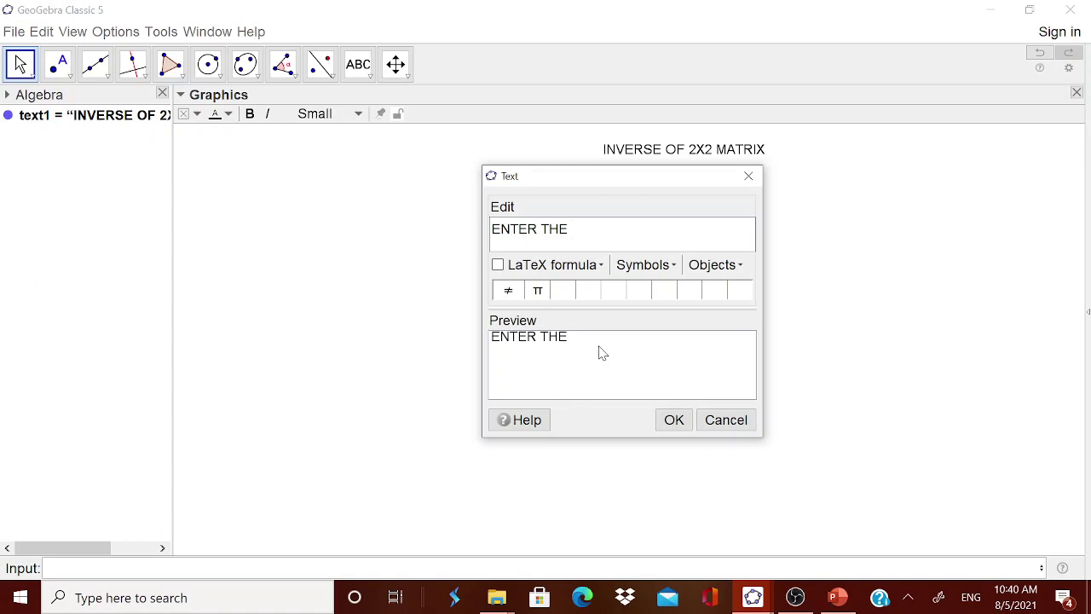
{"action": "type", "text": " ELEMENTS OF"}
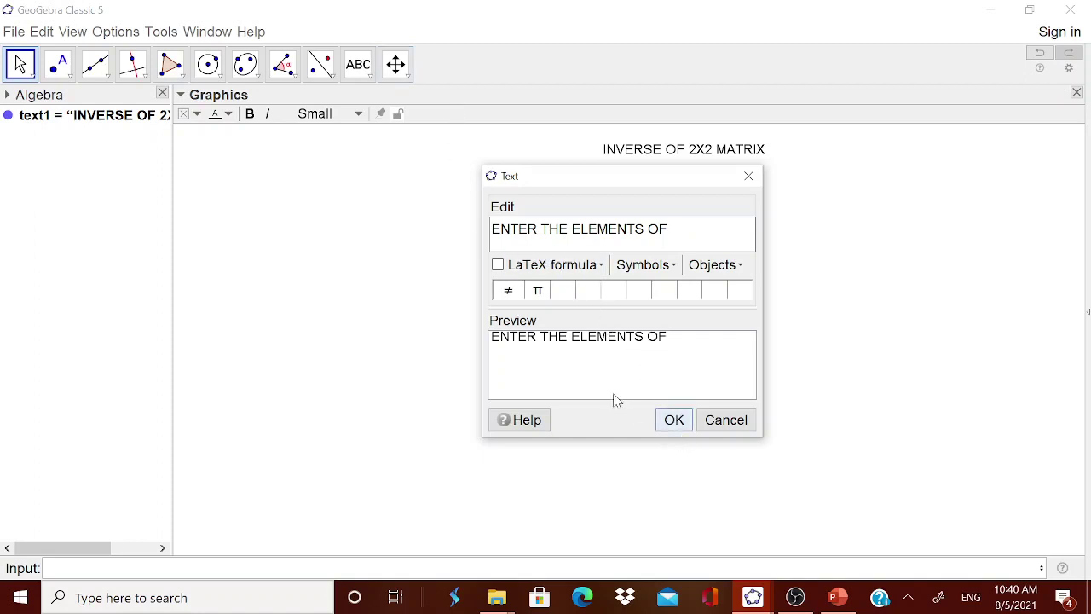
{"action": "left_click", "coordinate": [681, 423]}
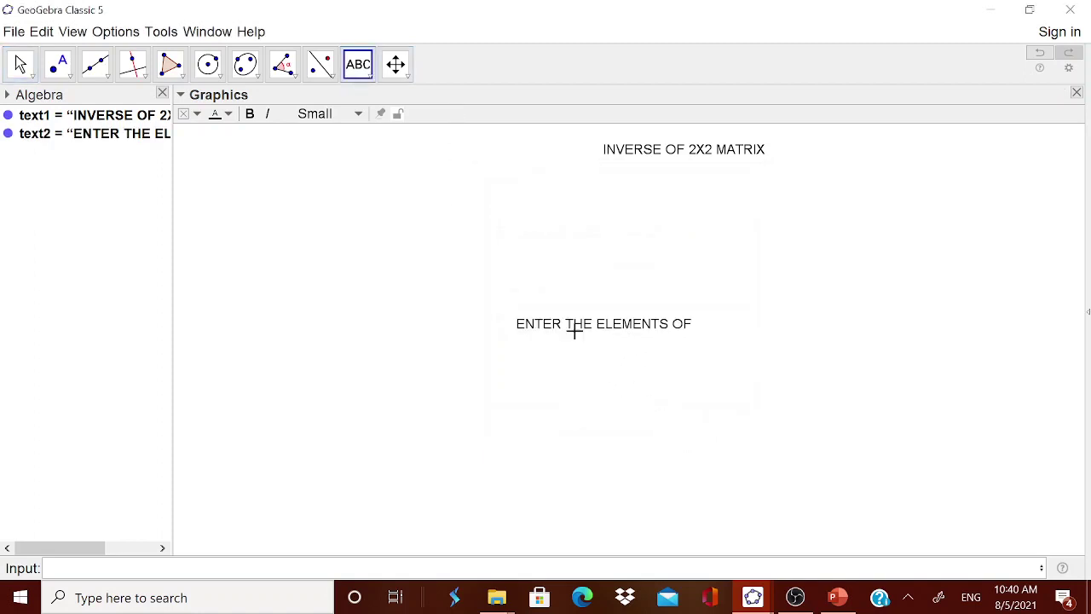
{"action": "left_click_drag", "start_coordinate": [574, 329], "coordinate": [291, 178]}
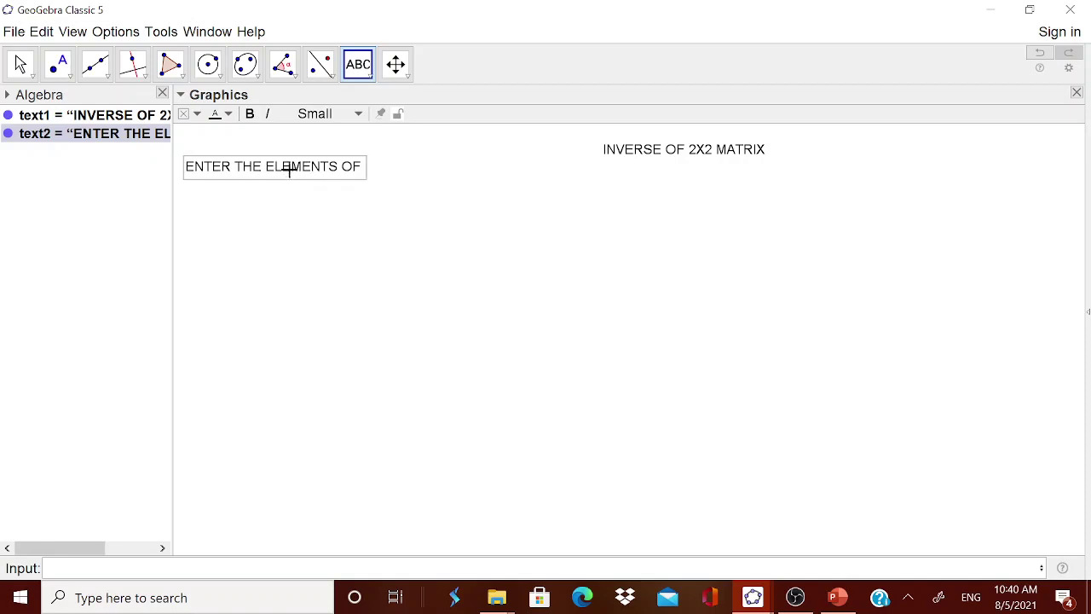
- Begin a new text object with LaTeX formula enabled and the content "A="
{"action": "left_click", "coordinate": [368, 74]}
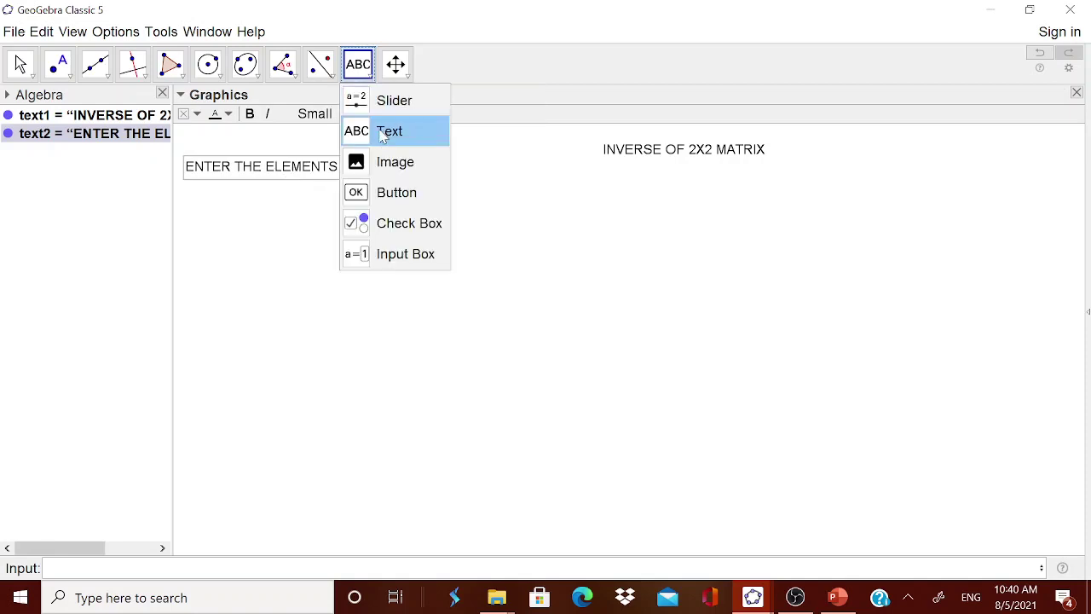
{"action": "left_click", "coordinate": [383, 130]}
{"action": "left_click", "coordinate": [585, 304]}
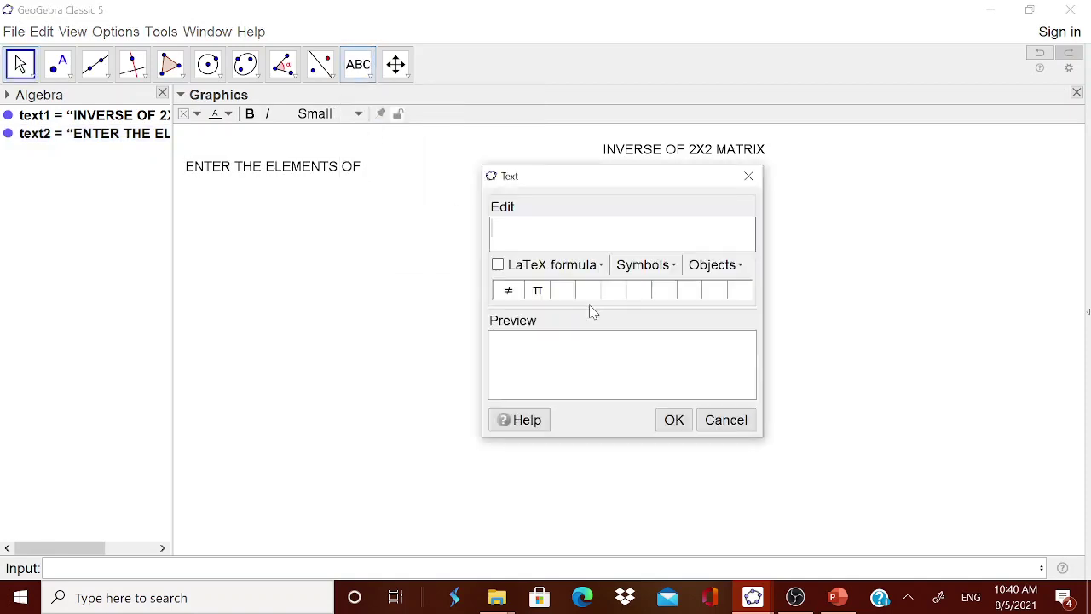
{"action": "left_click", "coordinate": [498, 265]}
{"action": "type", "text": "a"}
{"action": "key", "text": "BackSpace"}
{"action": "type", "text": "A="}
- Insert round brackets after "A=" and put a 2x2 matrix template inside them
{"action": "left_click", "coordinate": [554, 264]}
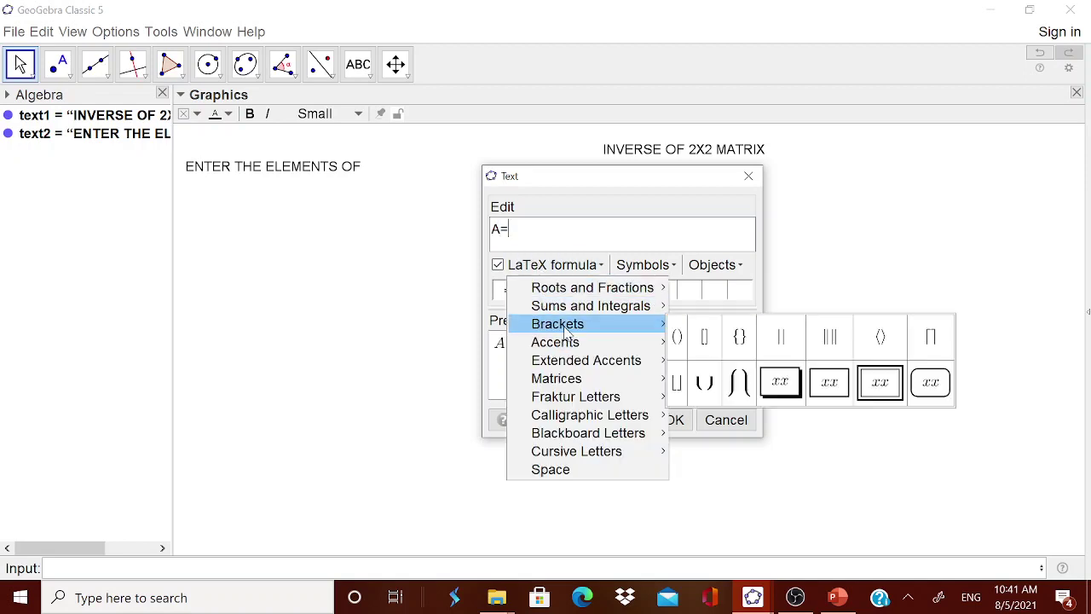
{"action": "mouse_move", "coordinate": [580, 342]}
{"action": "mouse_move", "coordinate": [607, 325]}
{"action": "left_click", "coordinate": [678, 333]}
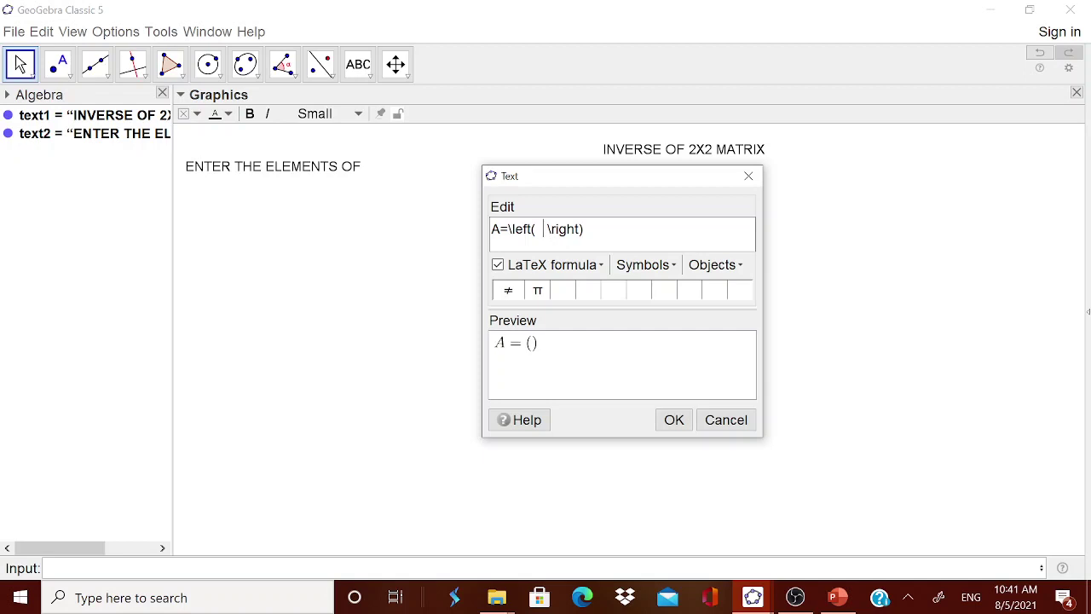
{"action": "left_click", "coordinate": [554, 264]}
{"action": "mouse_move", "coordinate": [554, 378]}
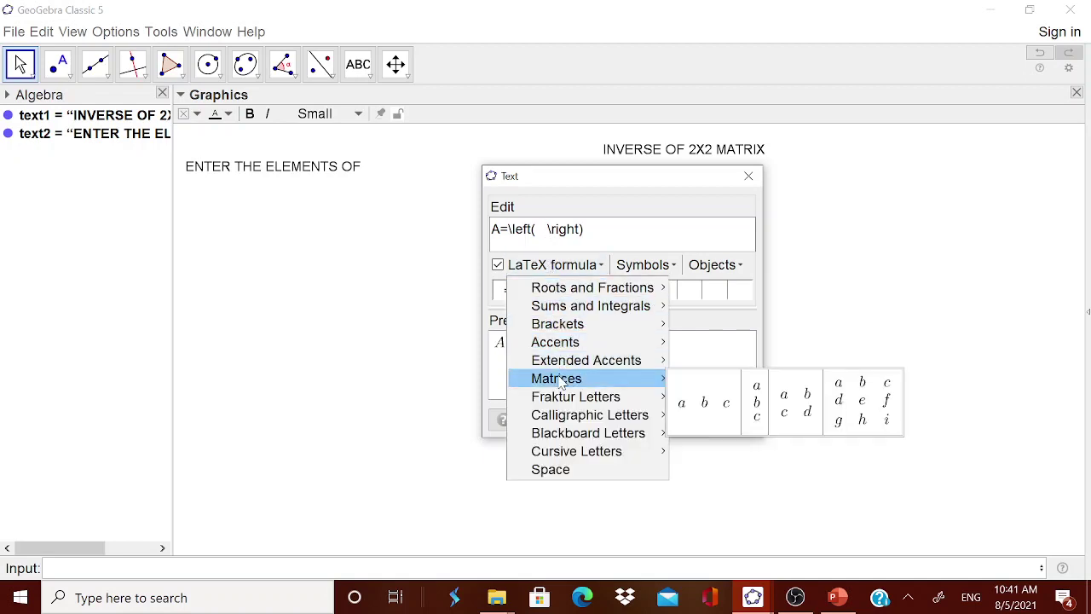
{"action": "left_click", "coordinate": [783, 402]}
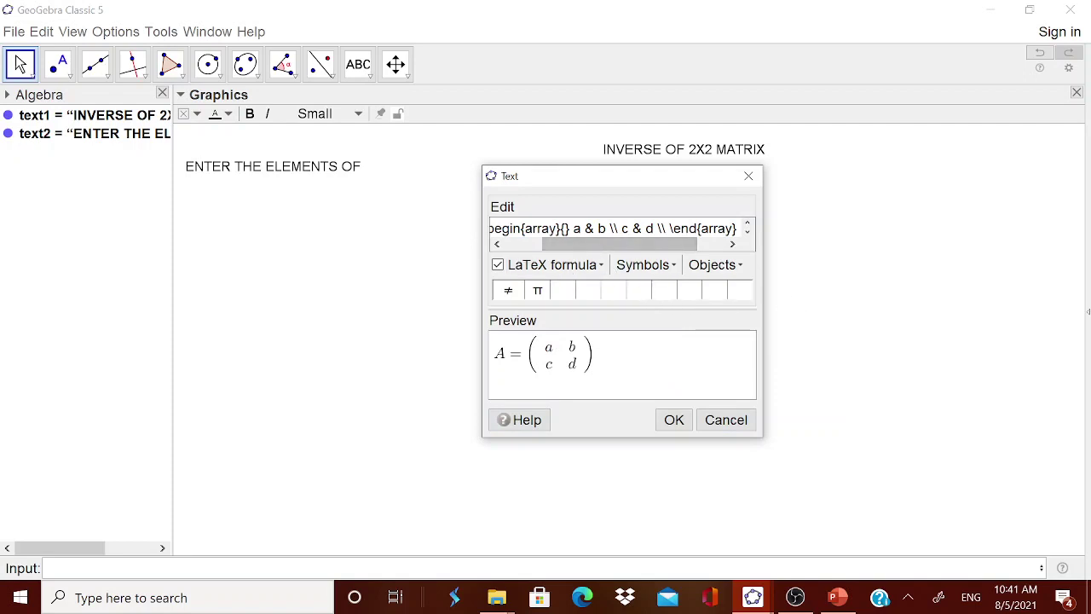
- Replace the matrix's first-row entries a and b with a_1_1 and a_1_2
{"action": "double_click", "coordinate": [577, 229]}
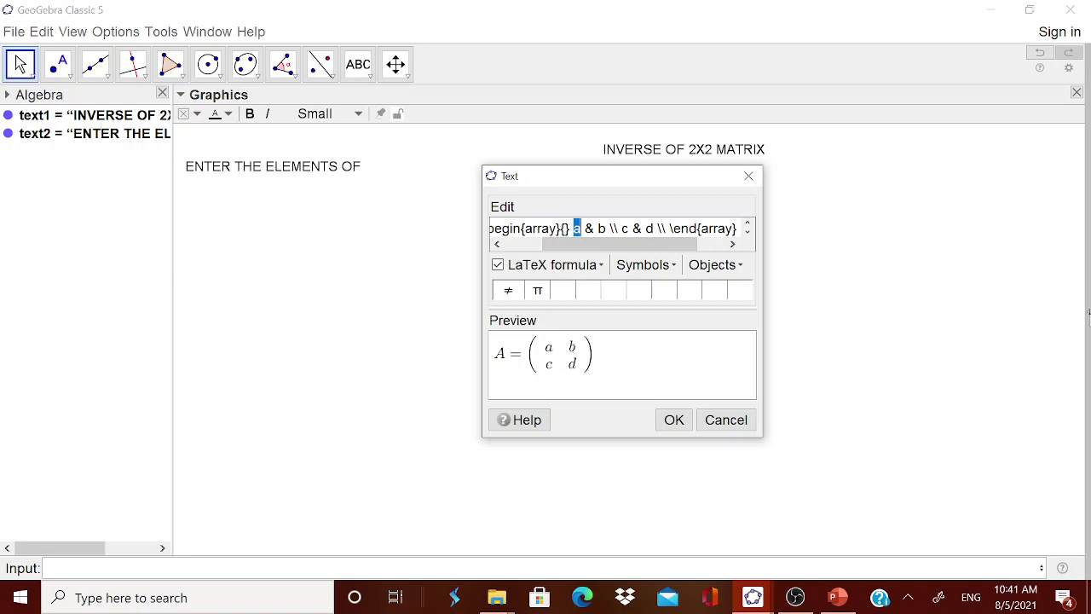
{"action": "type", "text": "A"}
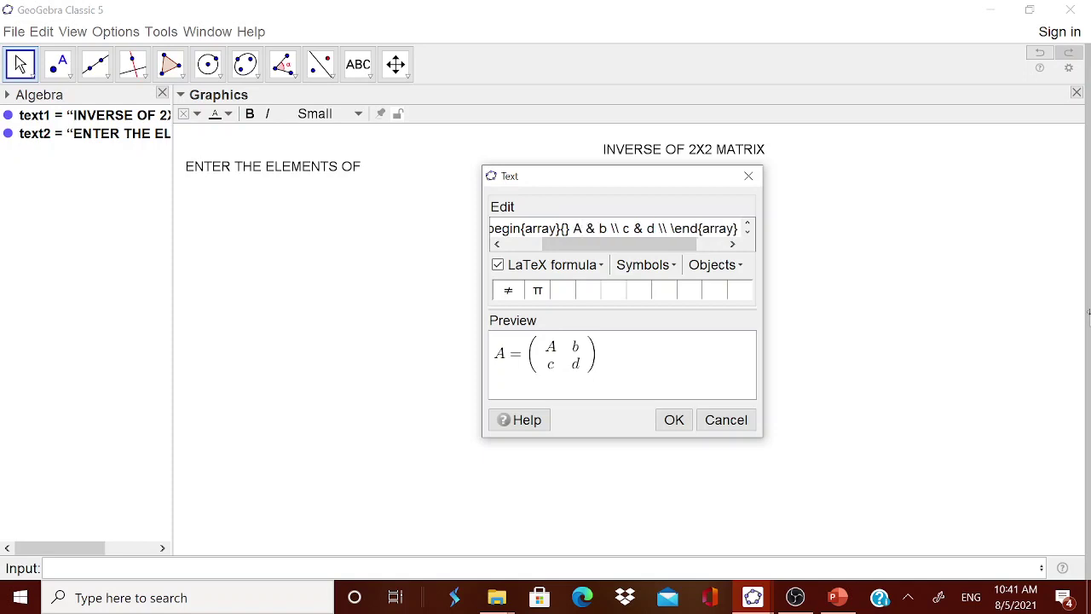
{"action": "key", "text": "BackSpace"}
{"action": "type", "text": "a_1"}
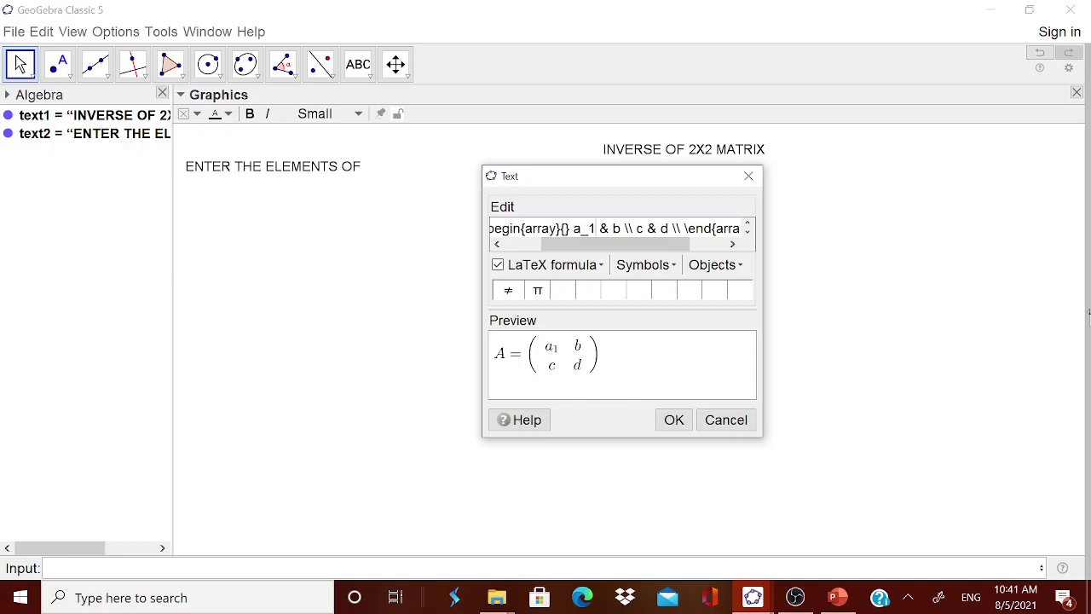
{"action": "type", "text": "_1"}
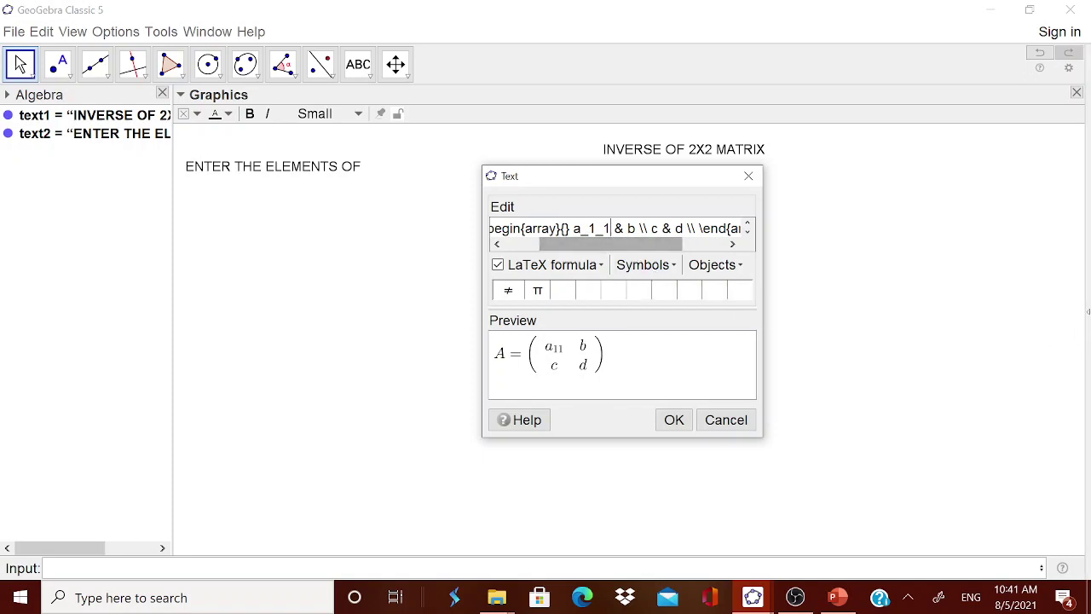
{"action": "double_click", "coordinate": [631, 228]}
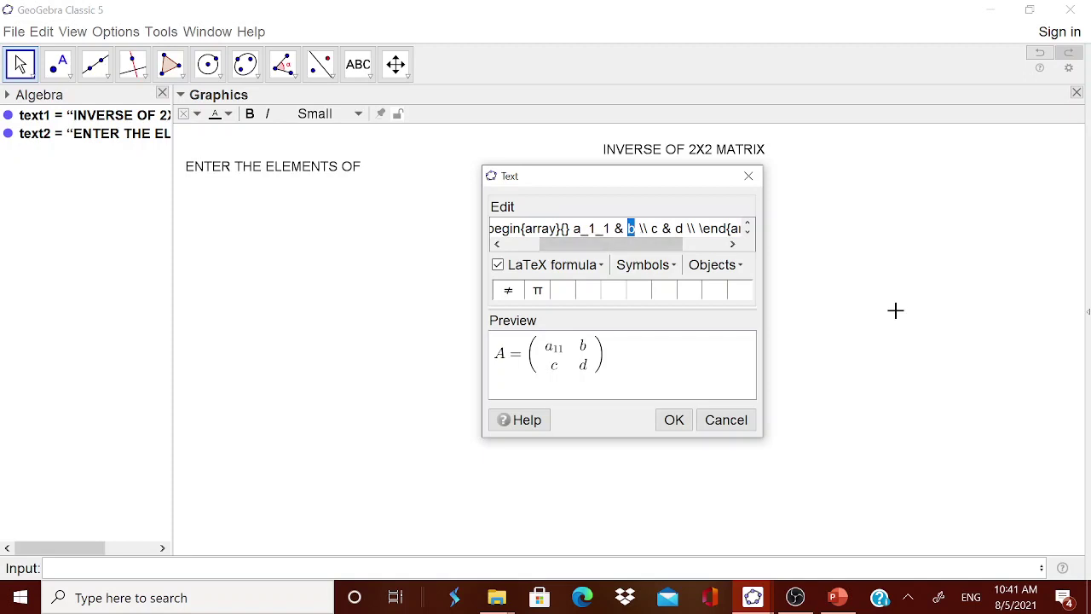
{"action": "type", "text": "a_1"}
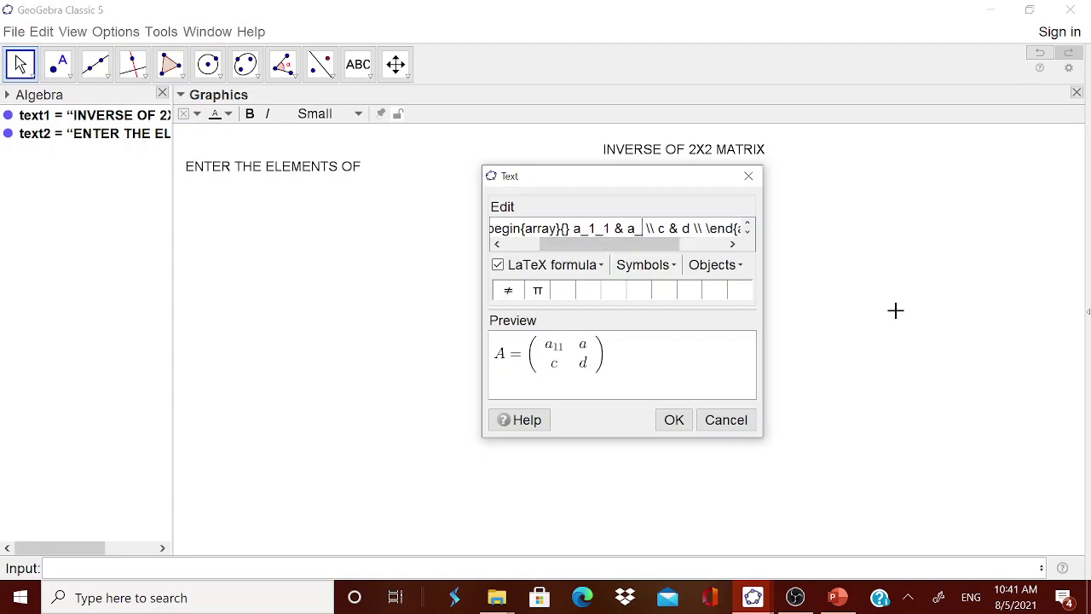
{"action": "type", "text": "_2"}
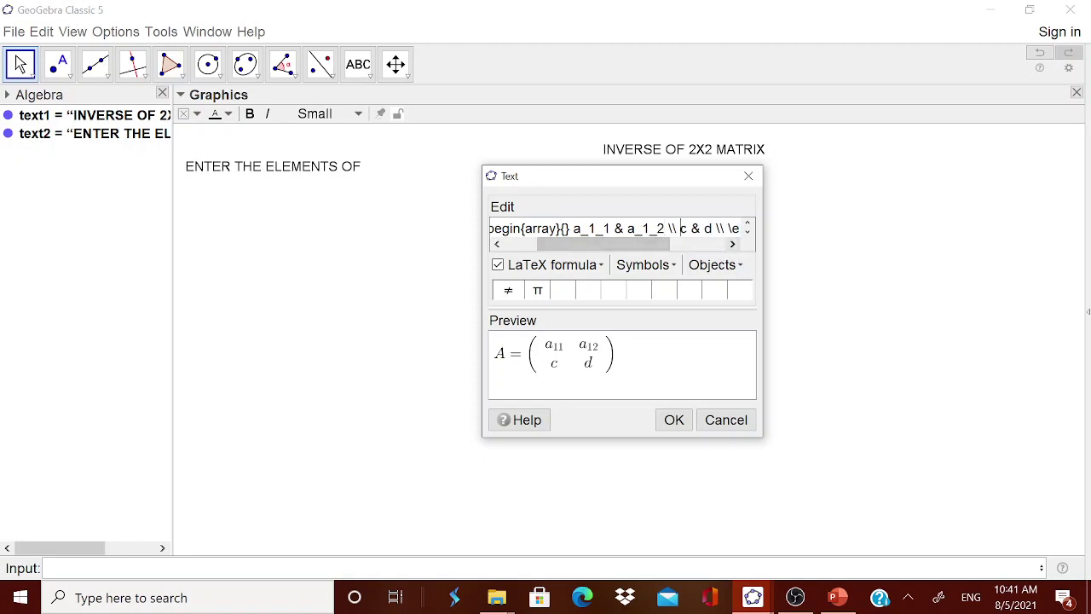
- Replace the second-row entries c and d with a_2_1 and a_2_2, and place the finished matrix text right after "ENTER THE ELEMENTS OF"
{"action": "key", "text": "shift+Right"}
{"action": "type", "text": "a_2_"}
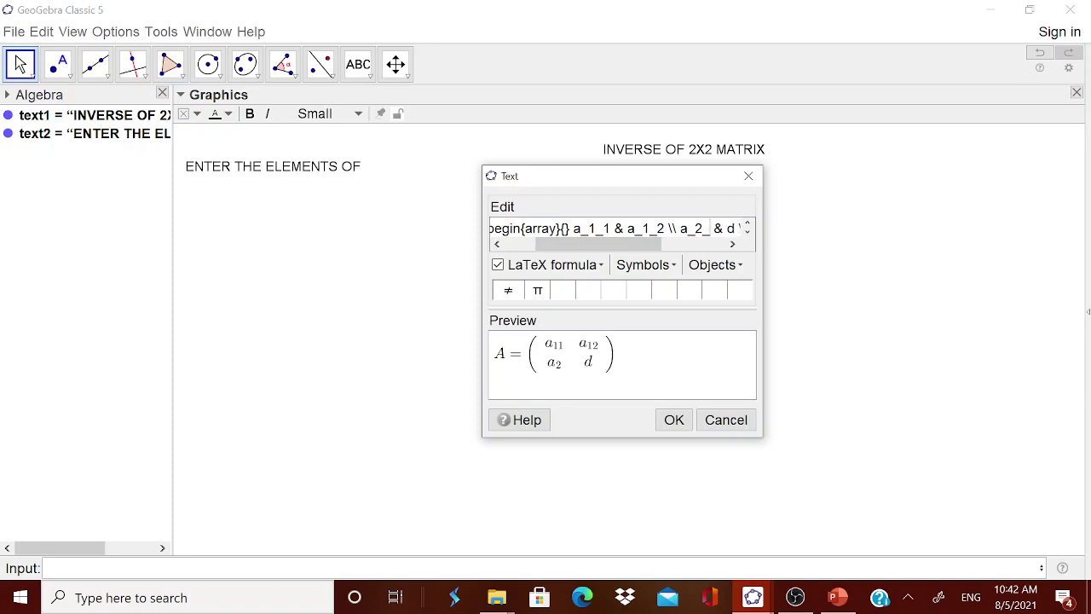
{"action": "type", "text": "1"}
{"action": "left_click_drag", "start_coordinate": [483, 334], "coordinate": [287, 334]}
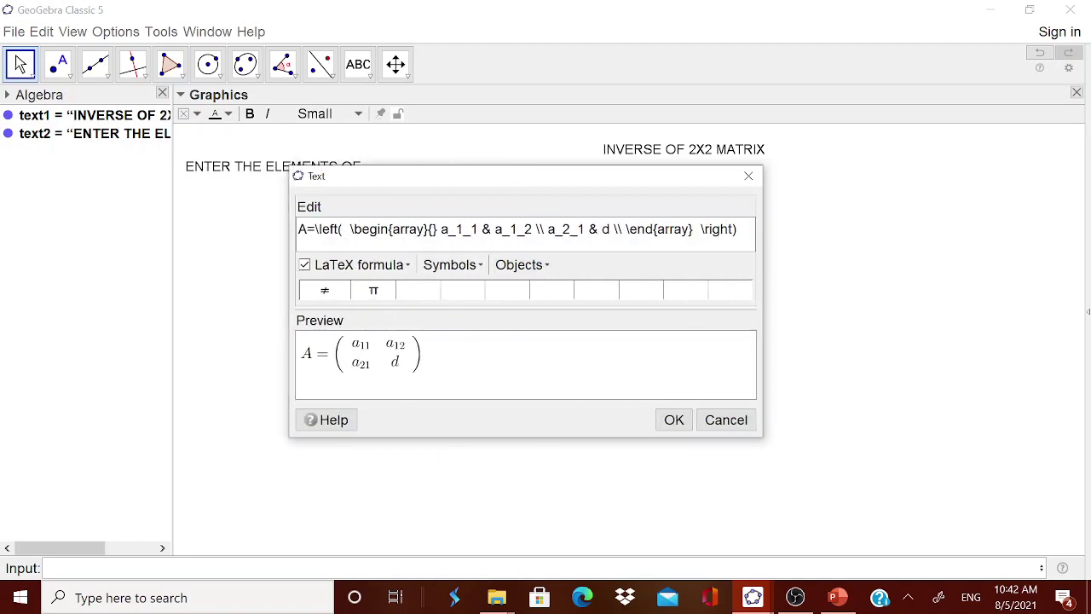
{"action": "double_click", "coordinate": [605, 228]}
{"action": "key", "text": "BackSpace"}
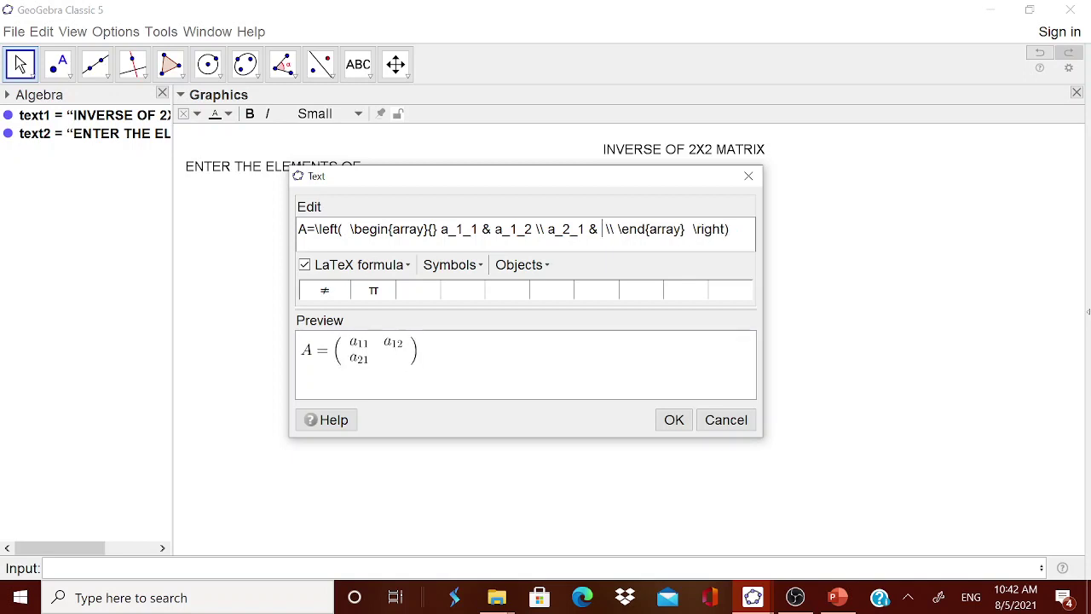
{"action": "type", "text": "a_2_ "}
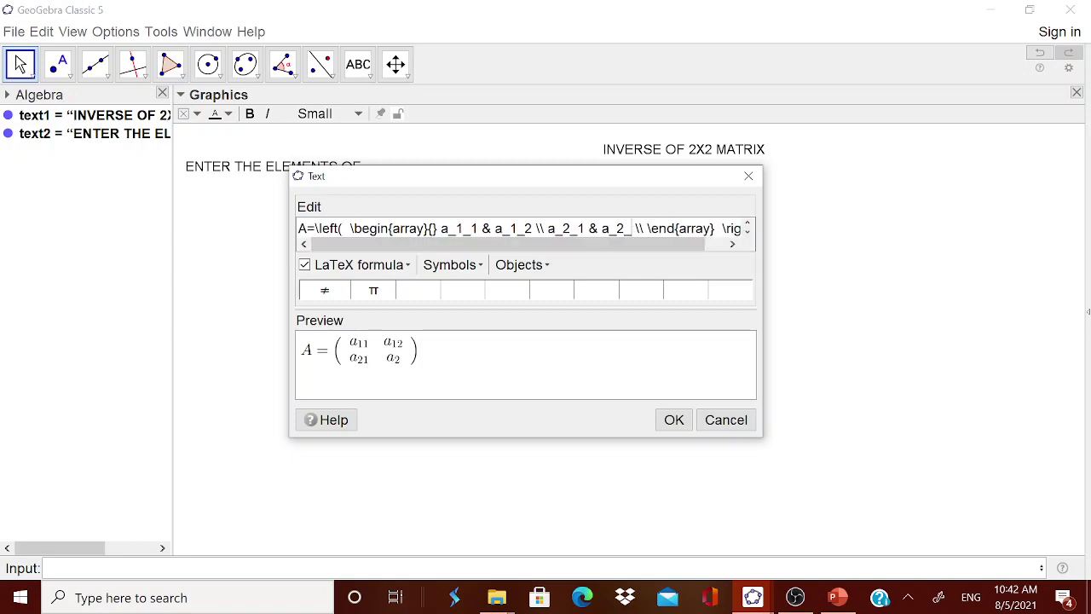
{"action": "type", "text": "2"}
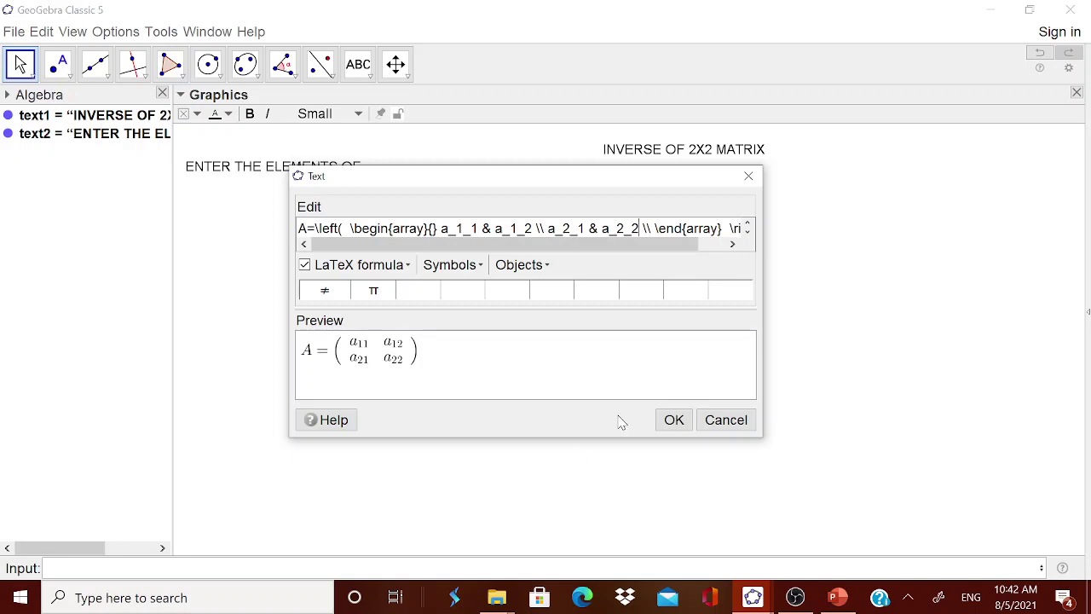
{"action": "left_click", "coordinate": [673, 419]}
{"action": "left_click_drag", "start_coordinate": [624, 337], "coordinate": [432, 169]}
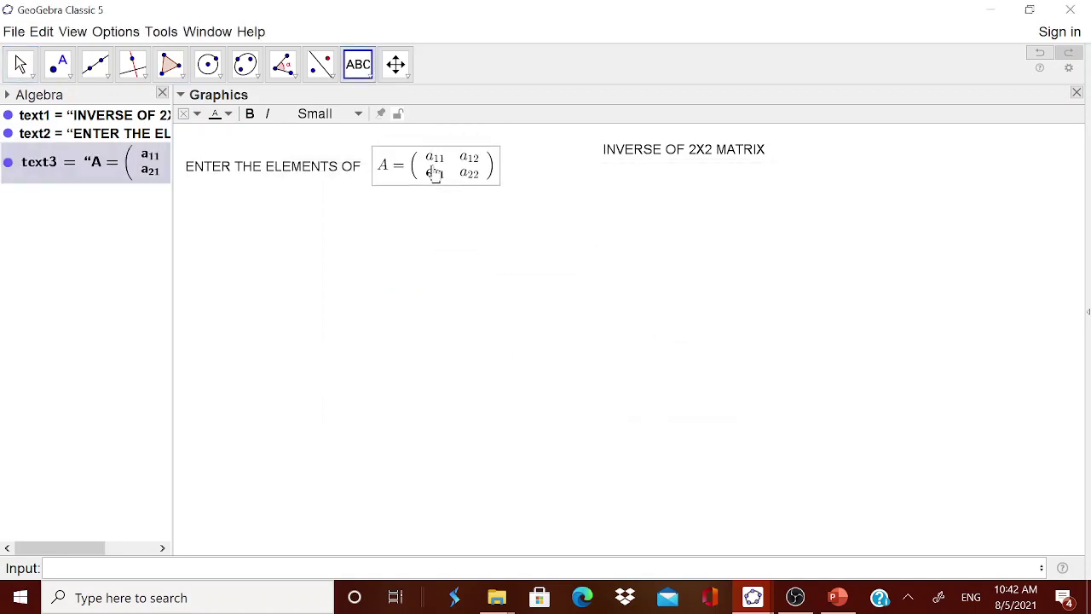
- Create a number slider a ranging from -25 to 25 and place it just under the worksheet title, beside the matrix
{"action": "left_click", "coordinate": [531, 278]}
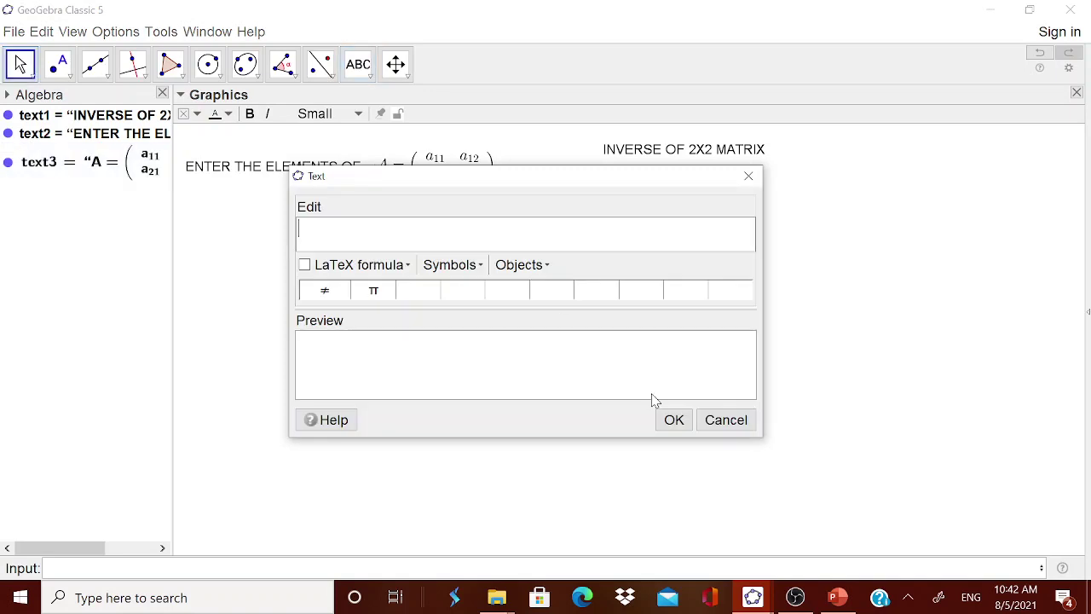
{"action": "left_click", "coordinate": [726, 424]}
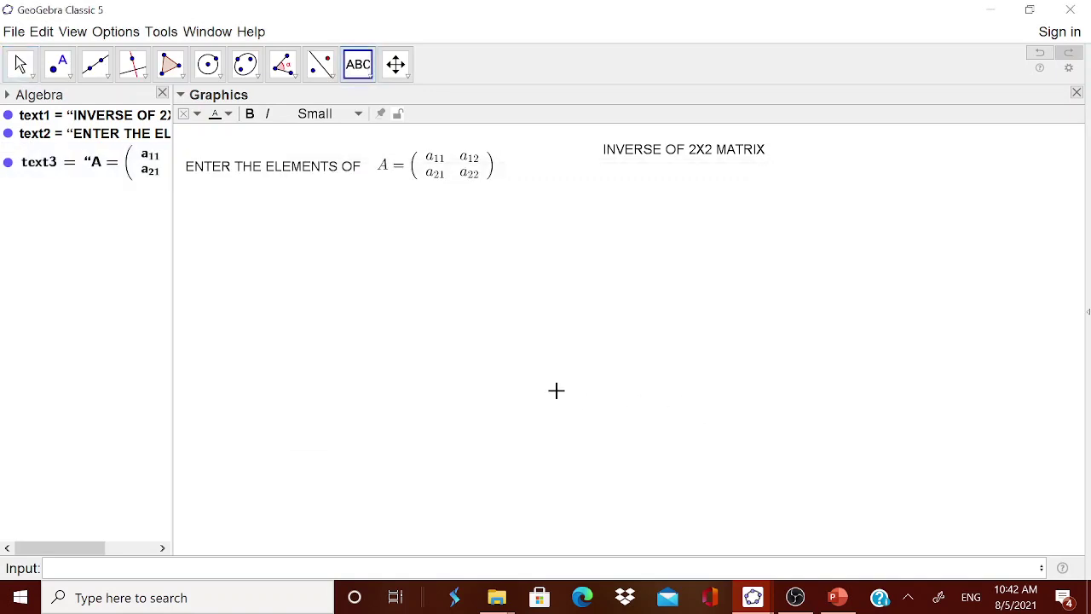
{"action": "left_click", "coordinate": [370, 65]}
{"action": "left_click", "coordinate": [379, 102]}
{"action": "left_click", "coordinate": [502, 335]}
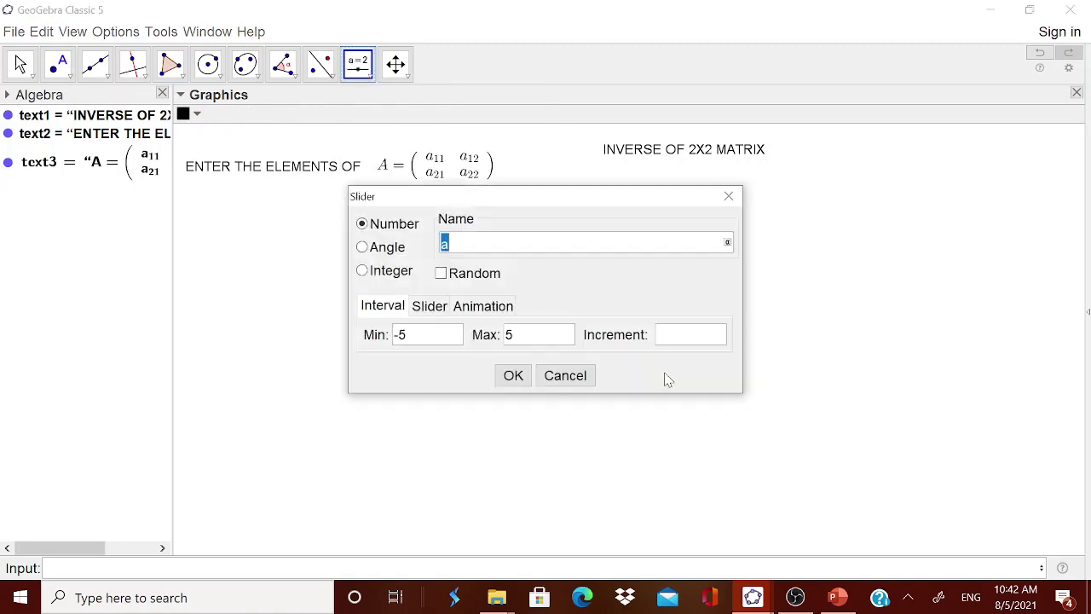
{"action": "left_click", "coordinate": [402, 337]}
{"action": "type", "text": "2"}
{"action": "left_click", "coordinate": [515, 341]}
{"action": "type", "text": "25"}
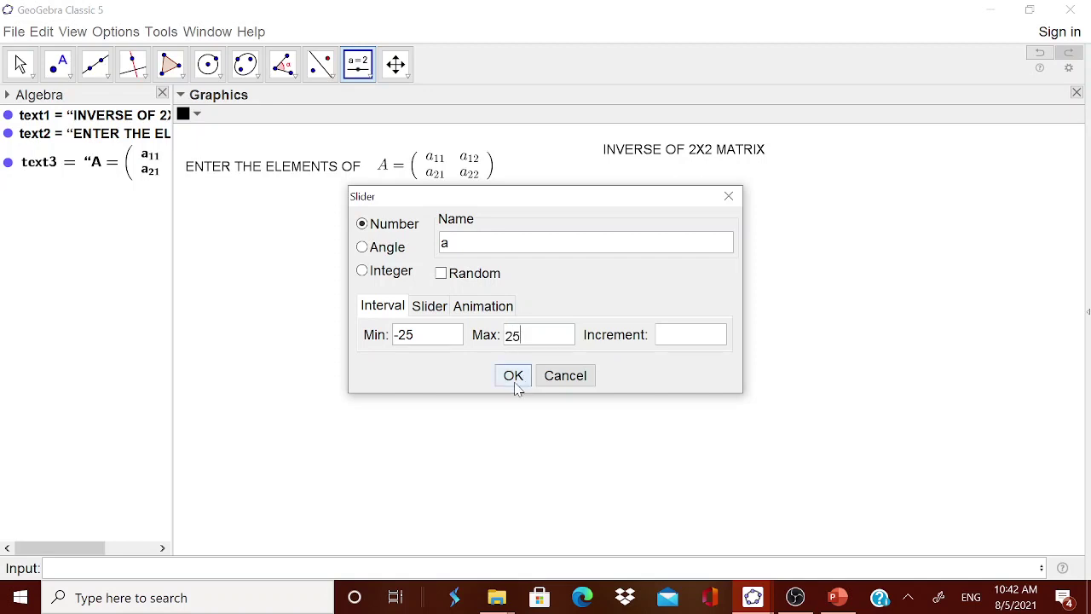
{"action": "left_click", "coordinate": [514, 379]}
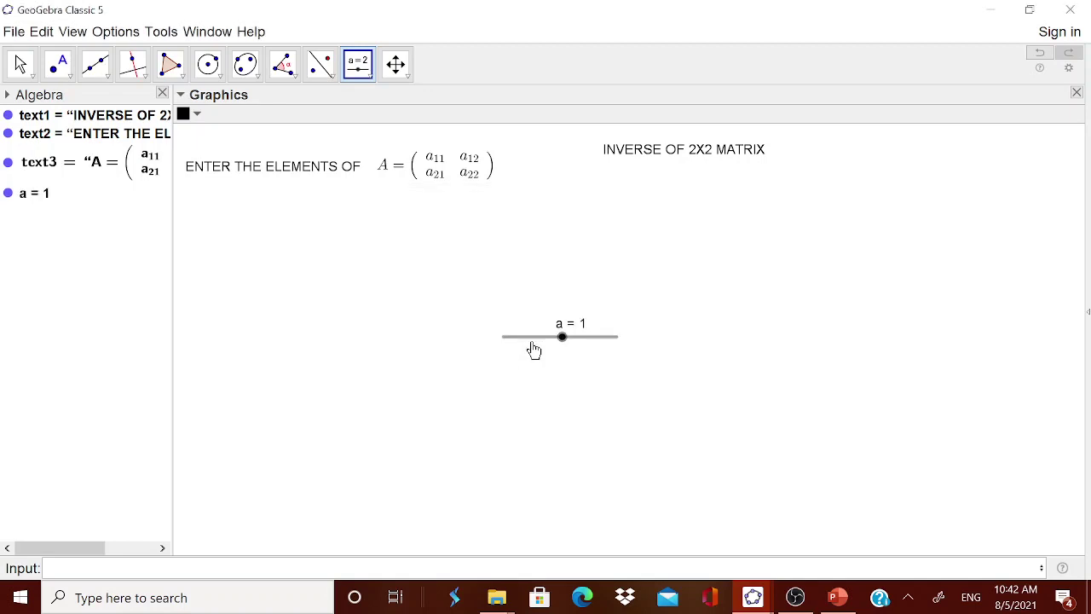
{"action": "left_click_drag", "start_coordinate": [533, 345], "coordinate": [537, 191]}
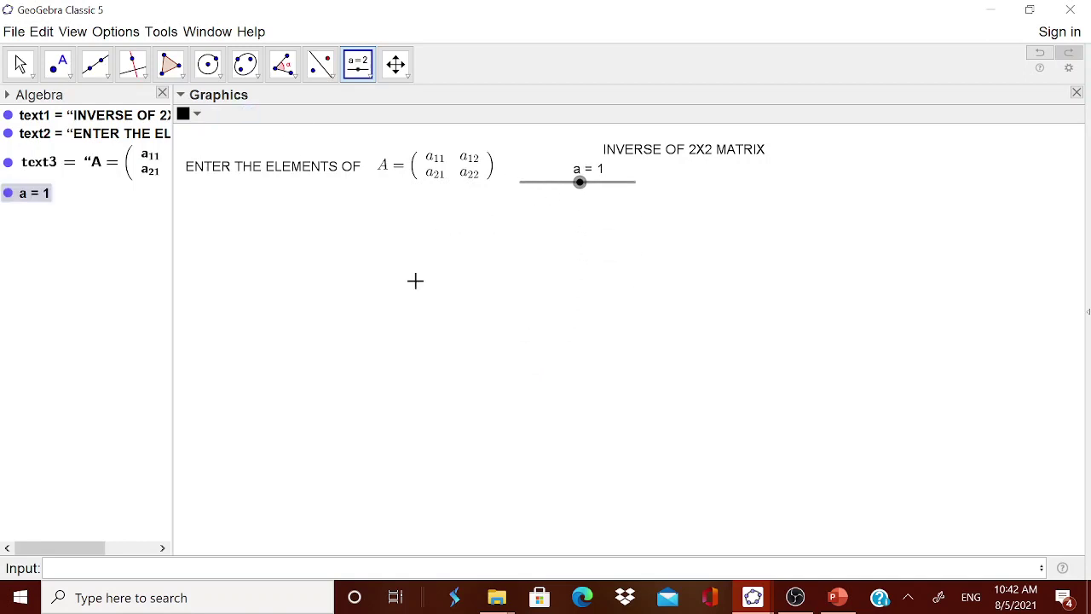
- Create a number slider b ranging from -25 to 25 and place it directly beneath slider a
{"action": "left_click", "coordinate": [536, 372]}
{"action": "left_click", "coordinate": [399, 336]}
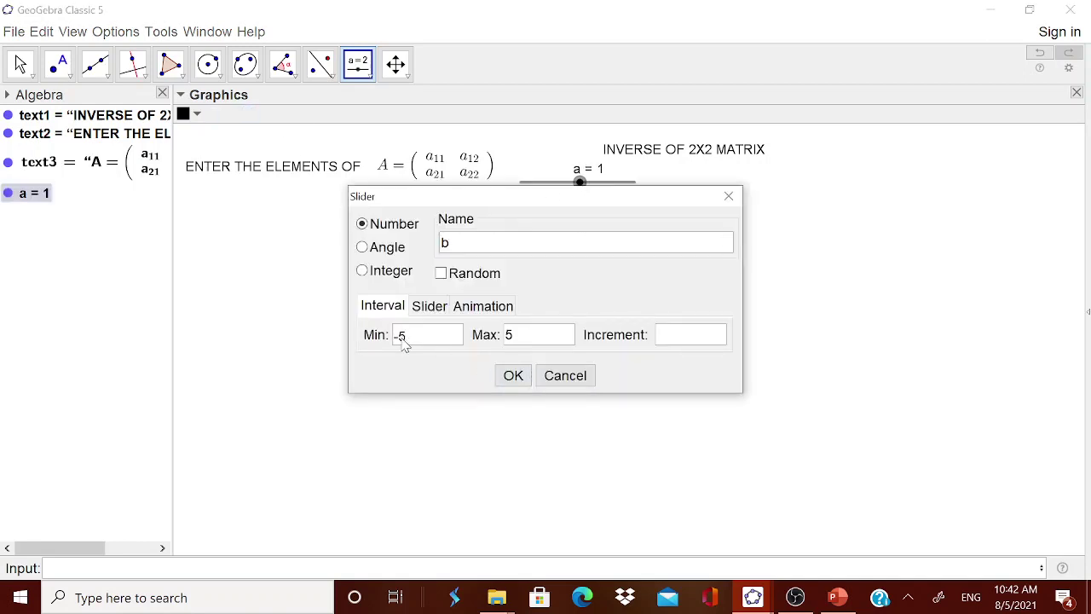
{"action": "type", "text": "2"}
{"action": "double_click", "coordinate": [508, 336]}
{"action": "type", "text": "25"}
{"action": "left_click", "coordinate": [513, 375]}
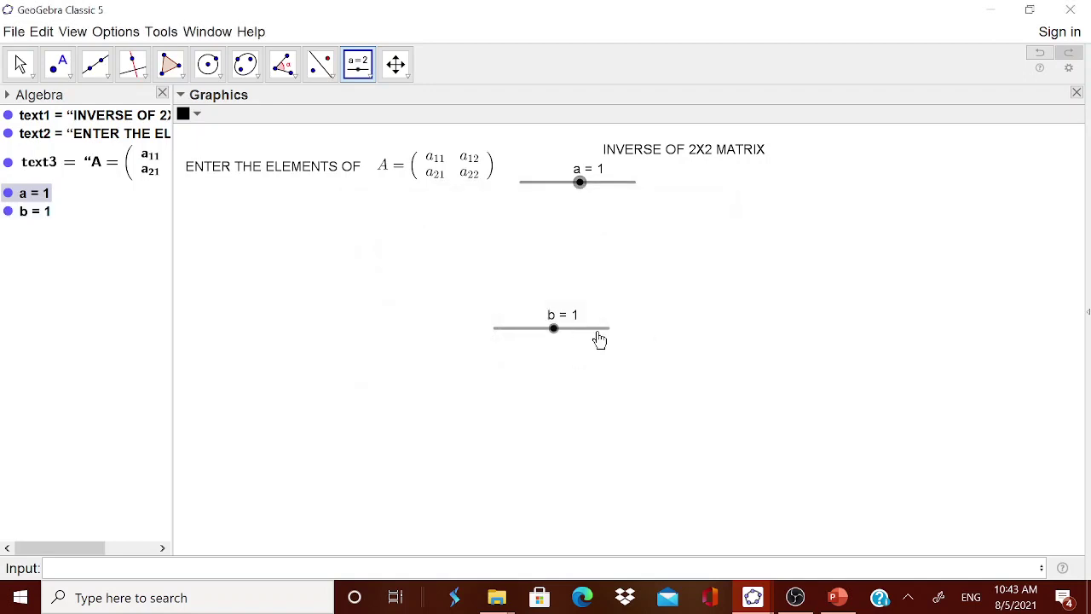
{"action": "left_click_drag", "start_coordinate": [601, 333], "coordinate": [617, 231]}
- Create a number slider c ranging from -25 to 25 and place it directly beneath slider b
{"action": "left_click", "coordinate": [605, 308]}
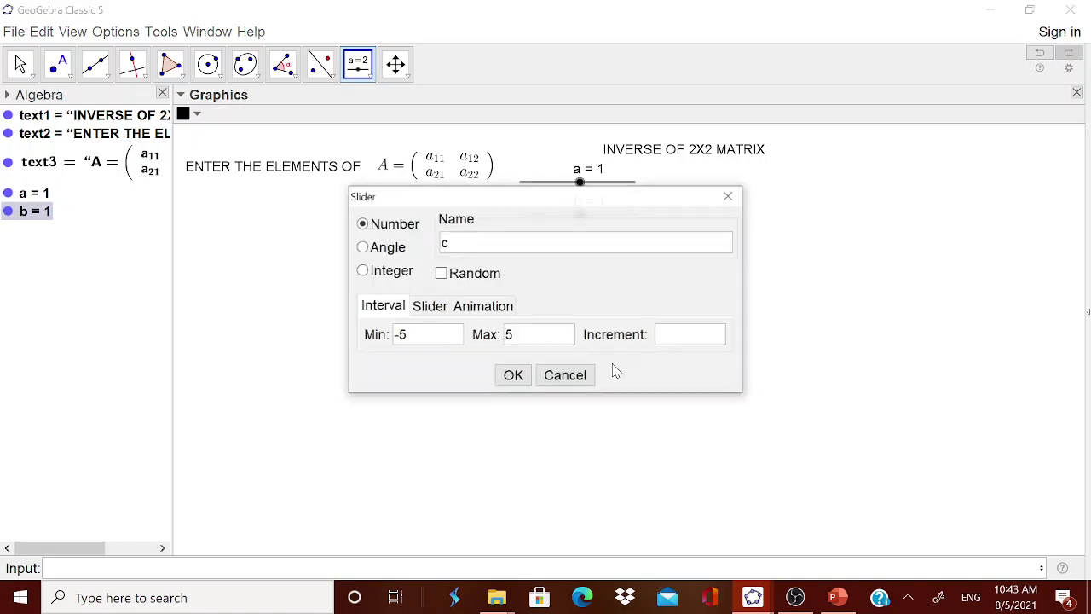
{"action": "left_click", "coordinate": [398, 337]}
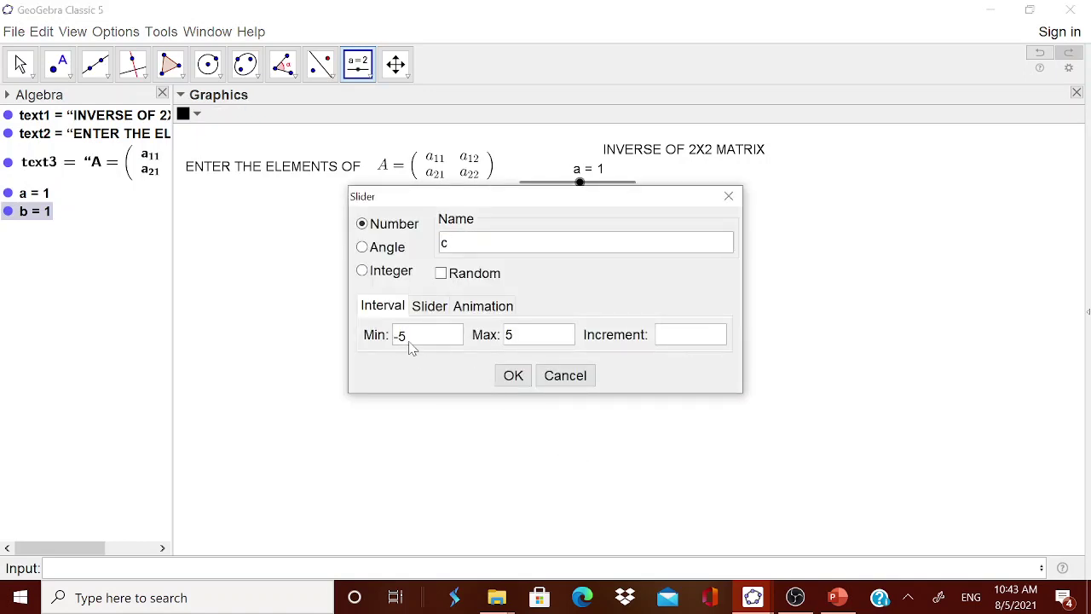
{"action": "type", "text": "2"}
{"action": "left_click", "coordinate": [510, 337]}
{"action": "type", "text": "25"}
{"action": "left_click", "coordinate": [513, 375]}
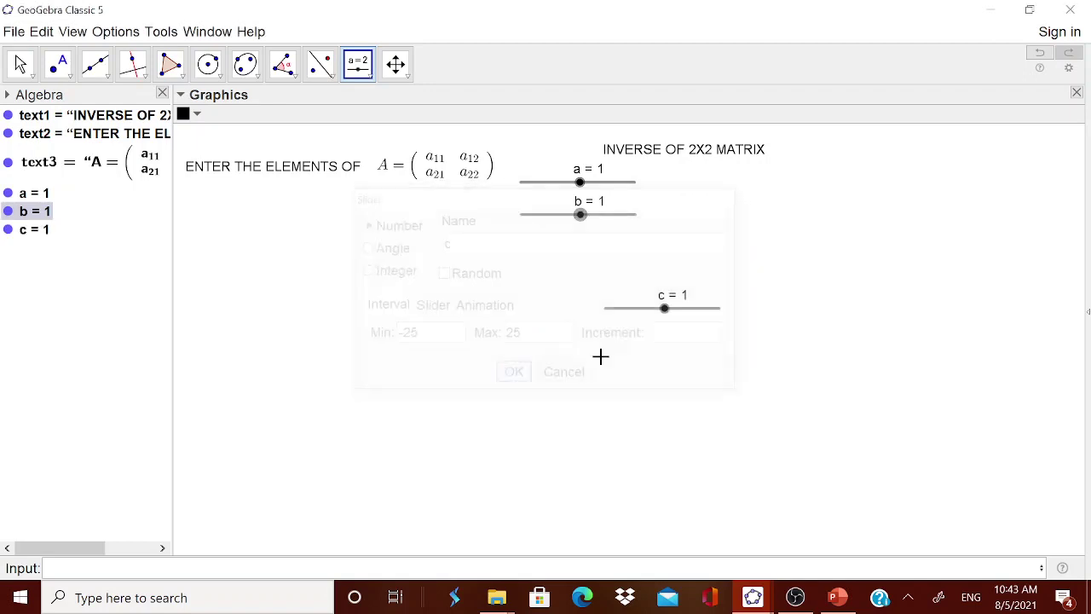
{"action": "left_click_drag", "start_coordinate": [643, 316], "coordinate": [569, 250]}
- Create a number slider d ranging from -25 to 25 and place it directly beneath slider c
{"action": "left_click", "coordinate": [593, 333]}
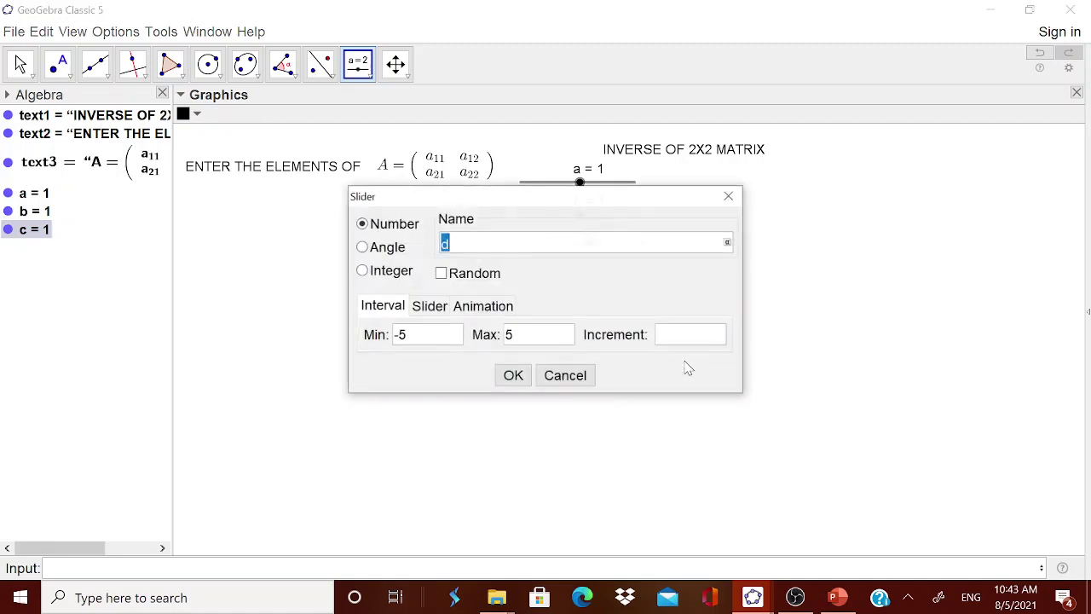
{"action": "left_click", "coordinate": [401, 336]}
{"action": "type", "text": "2"}
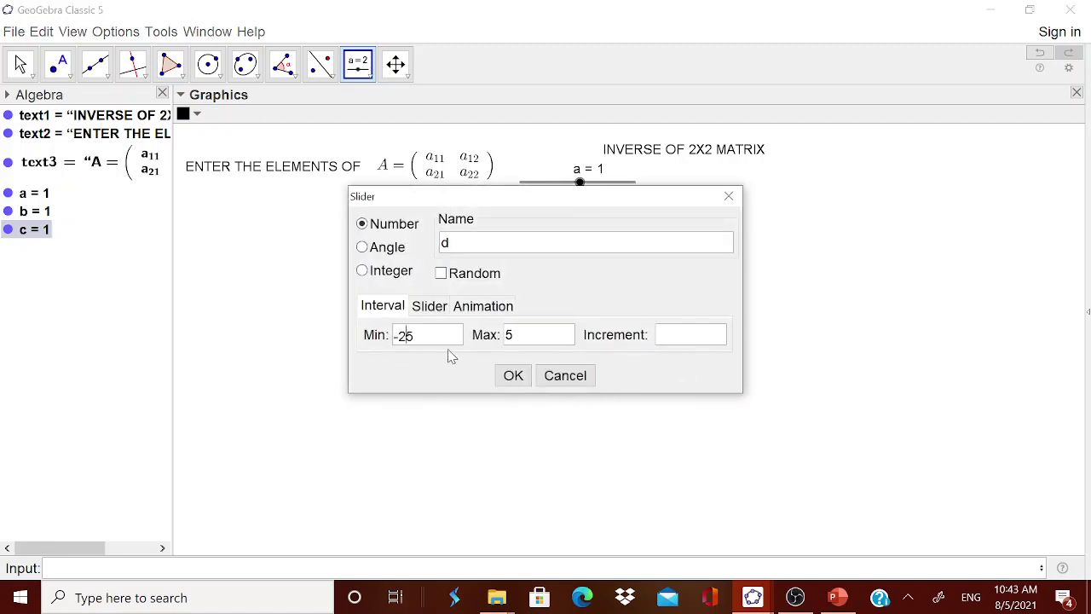
{"action": "left_click", "coordinate": [510, 339]}
{"action": "left_click", "coordinate": [513, 375]}
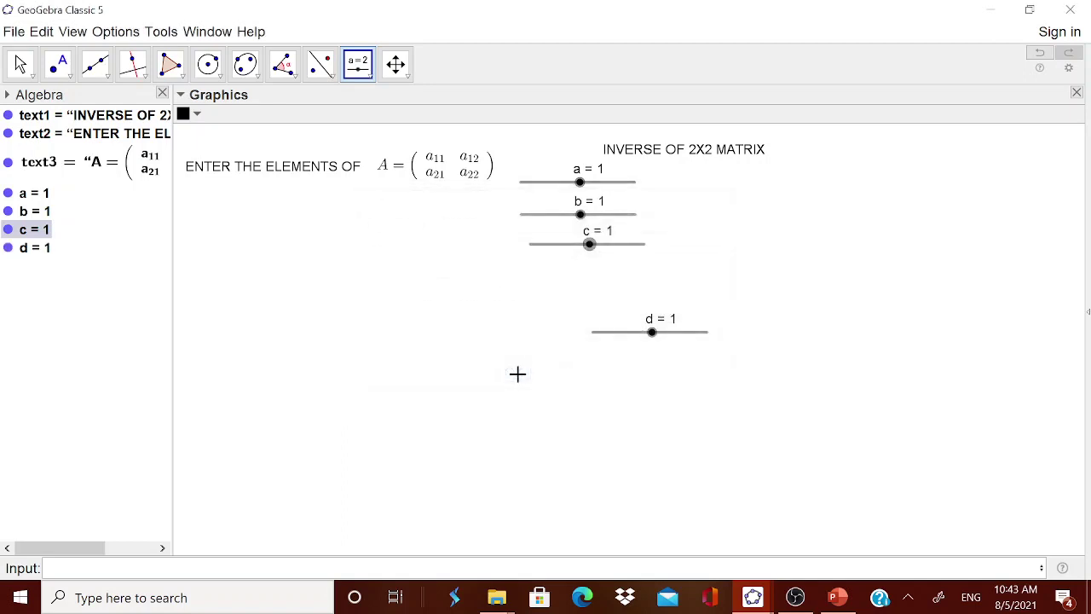
{"action": "left_click_drag", "start_coordinate": [611, 346], "coordinate": [554, 296]}
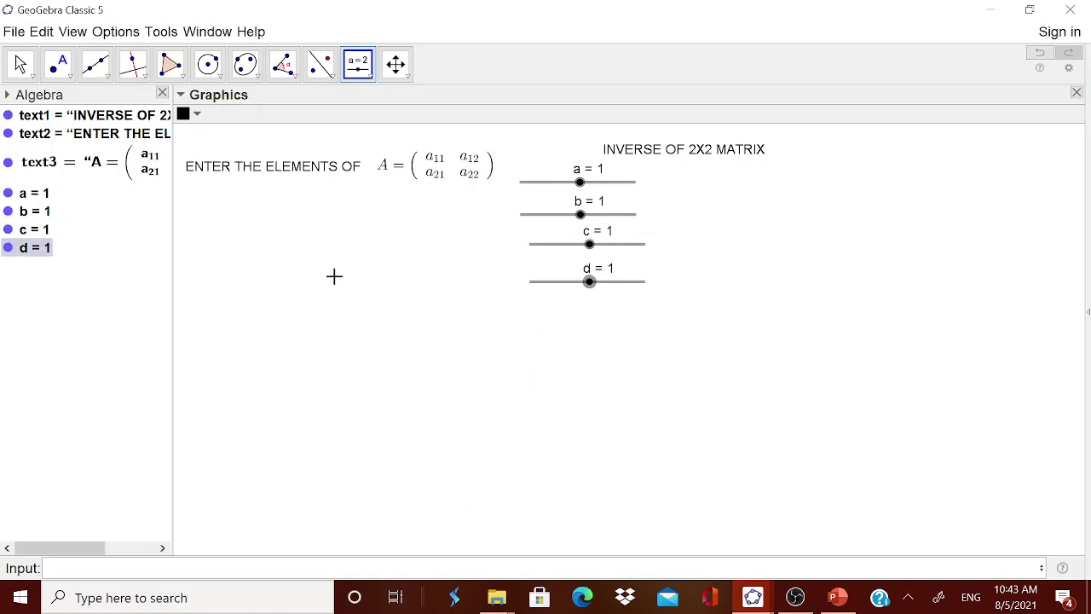
- Add an input box captioned a_1_1 and linked to slider a in the empty lower area of the graphics view
{"action": "left_click", "coordinate": [374, 76]}
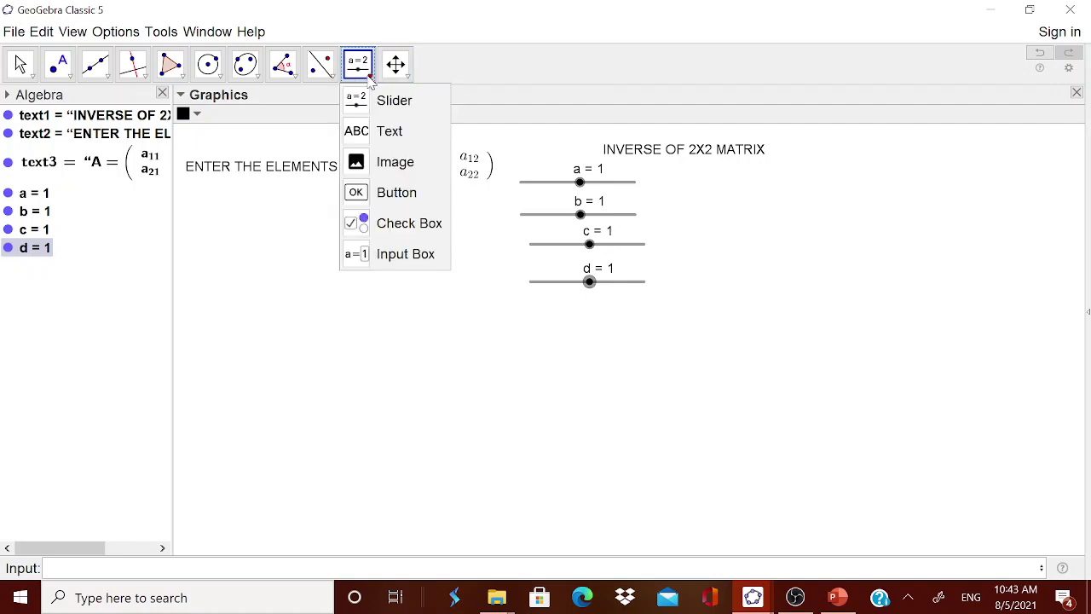
{"action": "left_click", "coordinate": [388, 256]}
{"action": "left_click", "coordinate": [332, 473]}
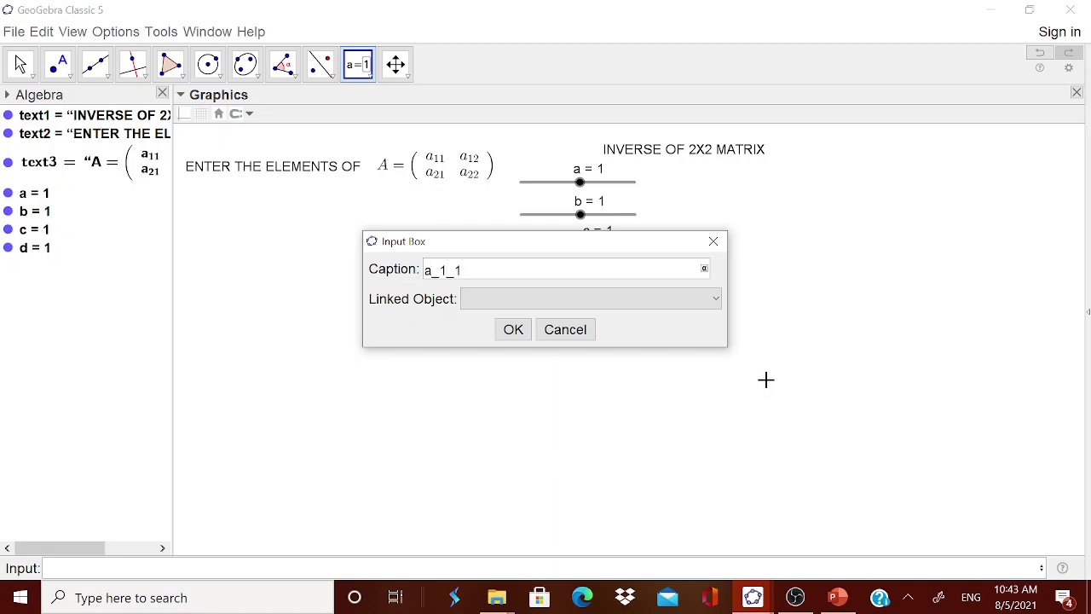
{"action": "left_click", "coordinate": [716, 299]}
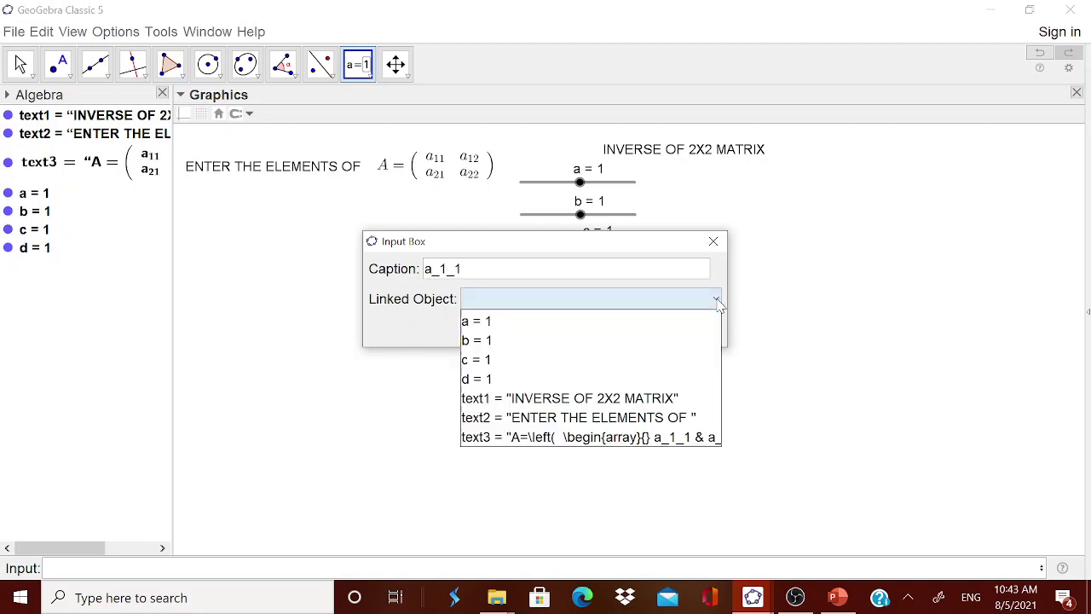
{"action": "left_click", "coordinate": [504, 317]}
{"action": "left_click", "coordinate": [519, 331]}
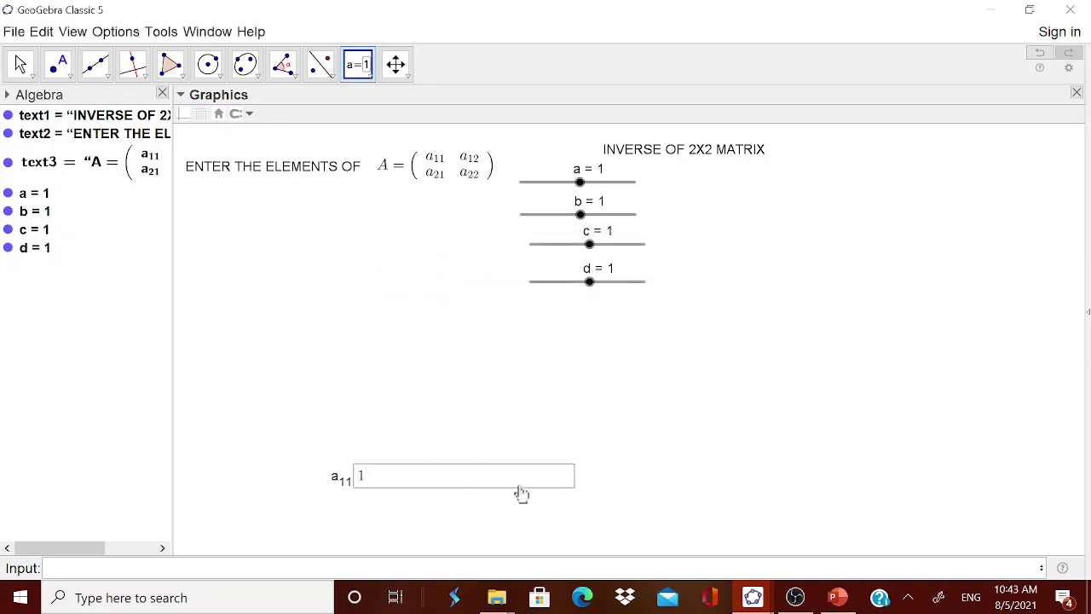
- Set the length of the a_1_1 input box to 3 in its style properties and close the properties
{"action": "right_click", "coordinate": [341, 479]}
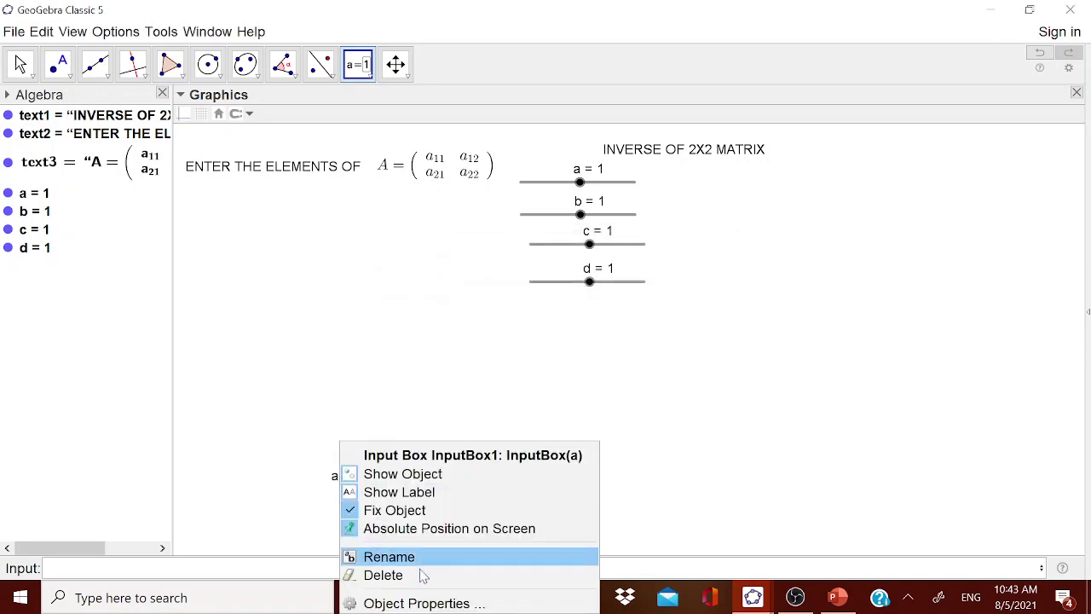
{"action": "left_click", "coordinate": [425, 603]}
{"action": "left_click", "coordinate": [925, 162]}
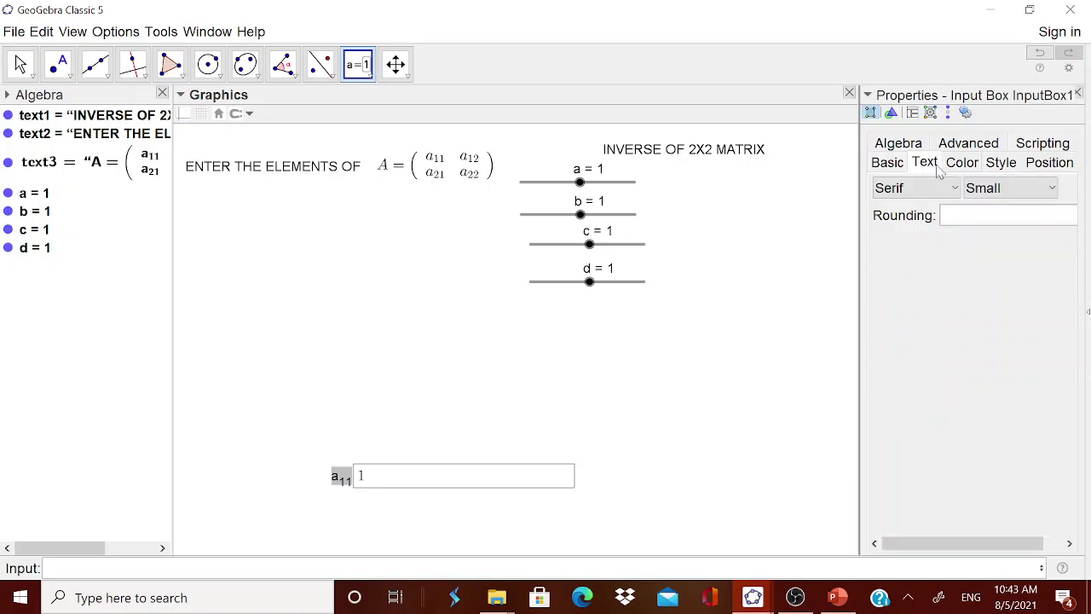
{"action": "left_click", "coordinate": [1010, 168]}
{"action": "left_click_drag", "start_coordinate": [1008, 197], "coordinate": [976, 196]}
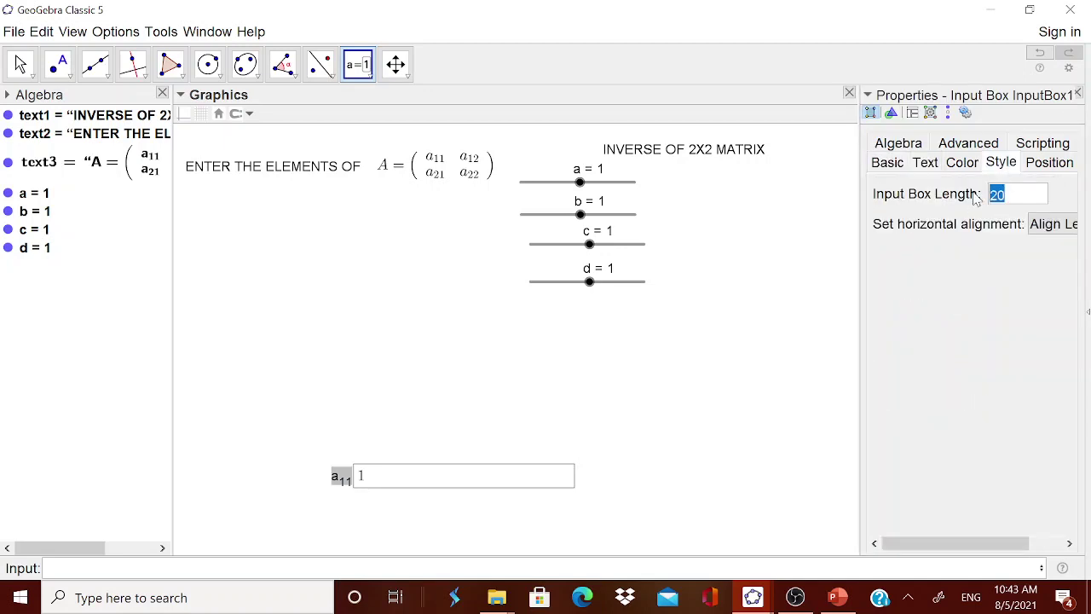
{"action": "type", "text": "3"}
{"action": "key", "text": "Return"}
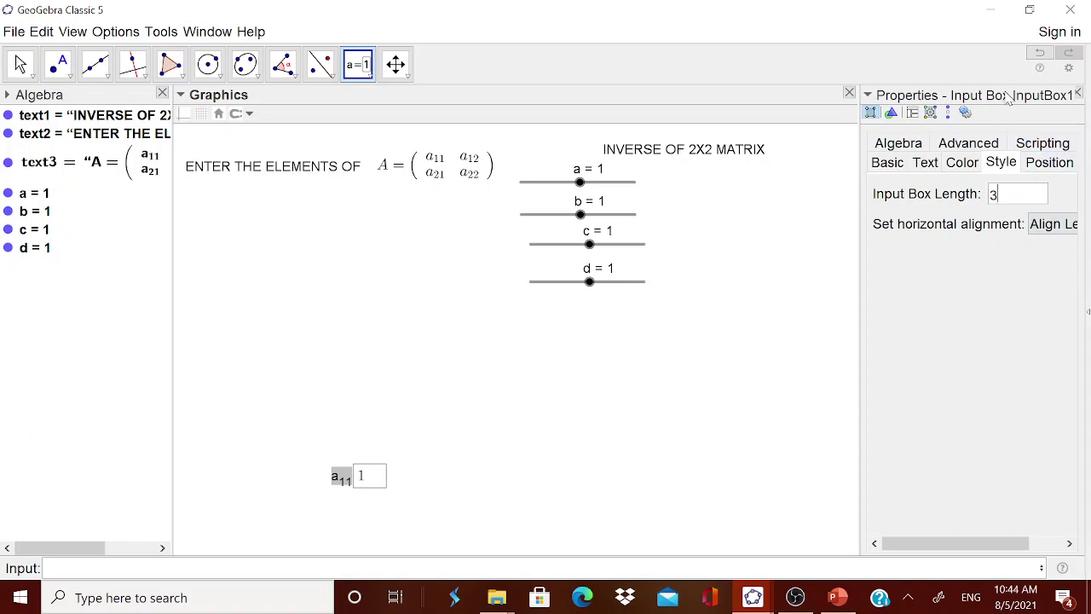
{"action": "left_click", "coordinate": [1076, 95]}
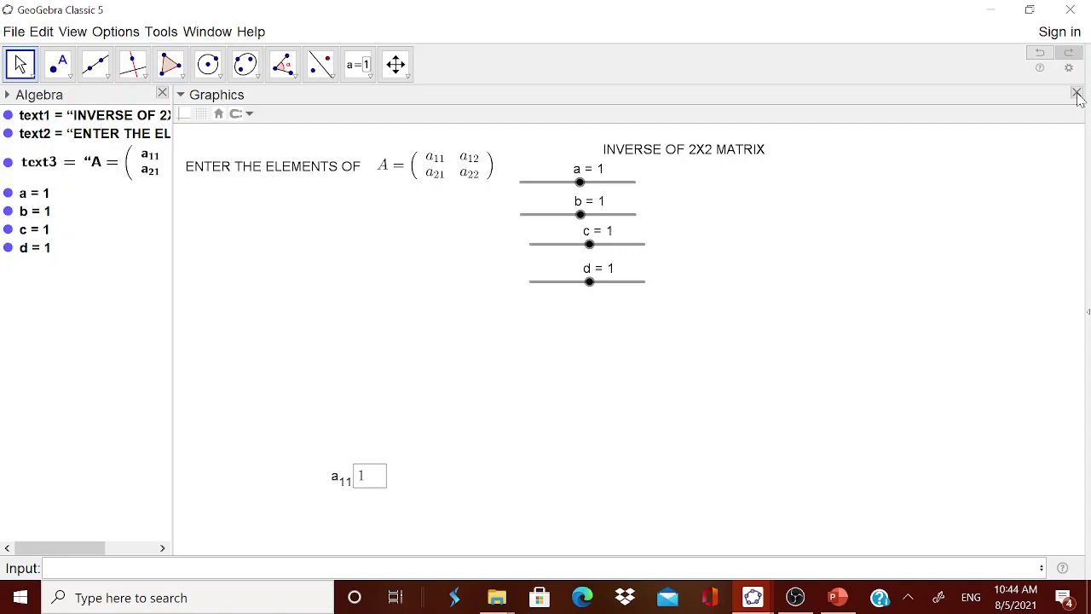
- Unfix the a_1_1 input box and move it directly beneath the "ENTER THE ELEMENTS OF" text
{"action": "left_click", "coordinate": [340, 475]}
{"action": "right_click", "coordinate": [345, 485]}
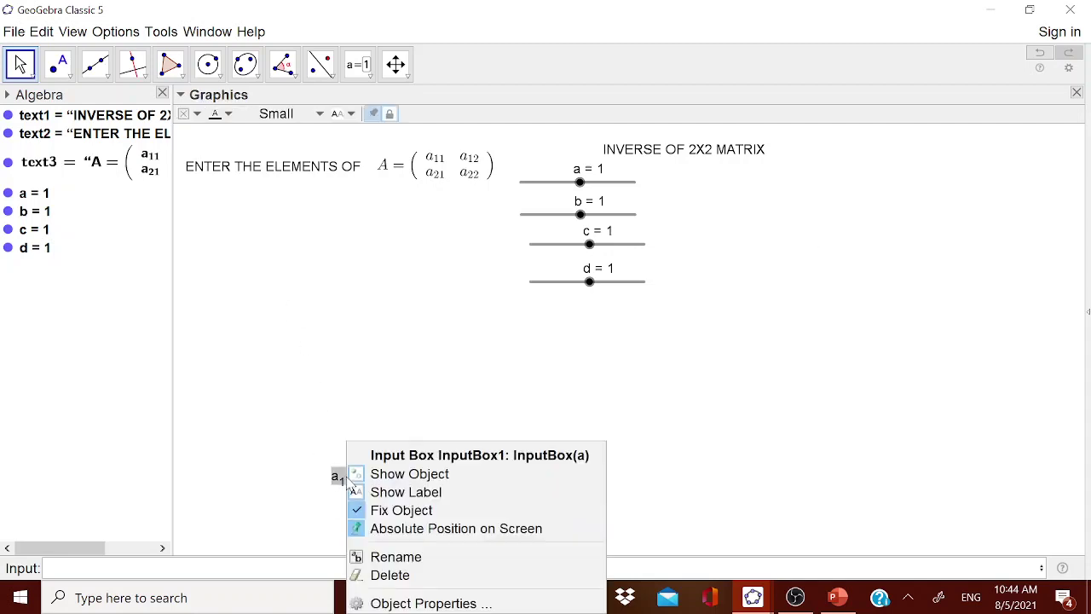
{"action": "left_click", "coordinate": [375, 512]}
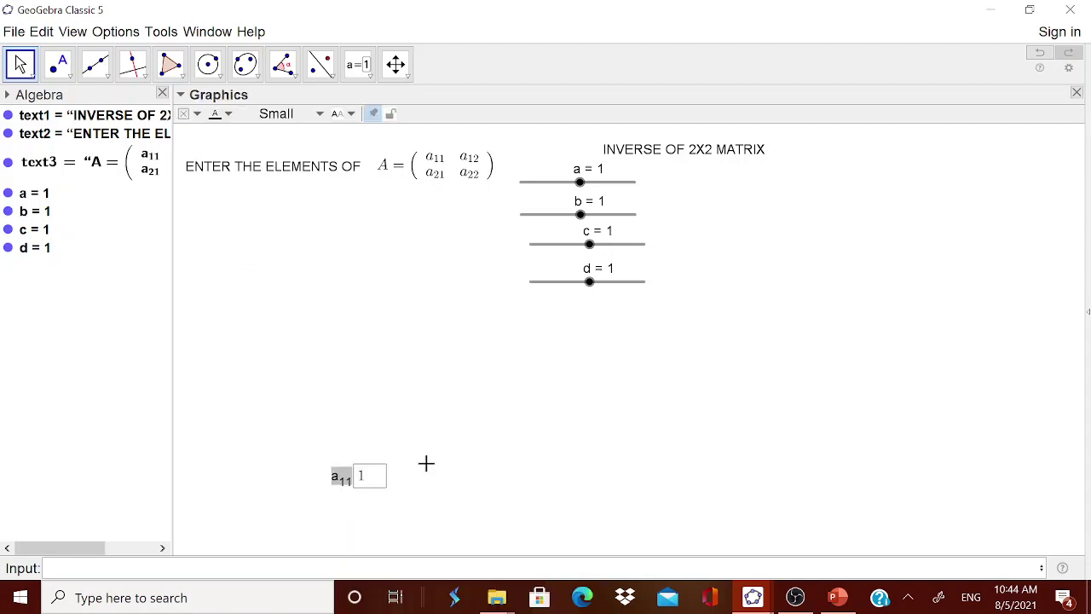
{"action": "left_click", "coordinate": [403, 481]}
{"action": "left_click_drag", "start_coordinate": [346, 482], "coordinate": [249, 209]}
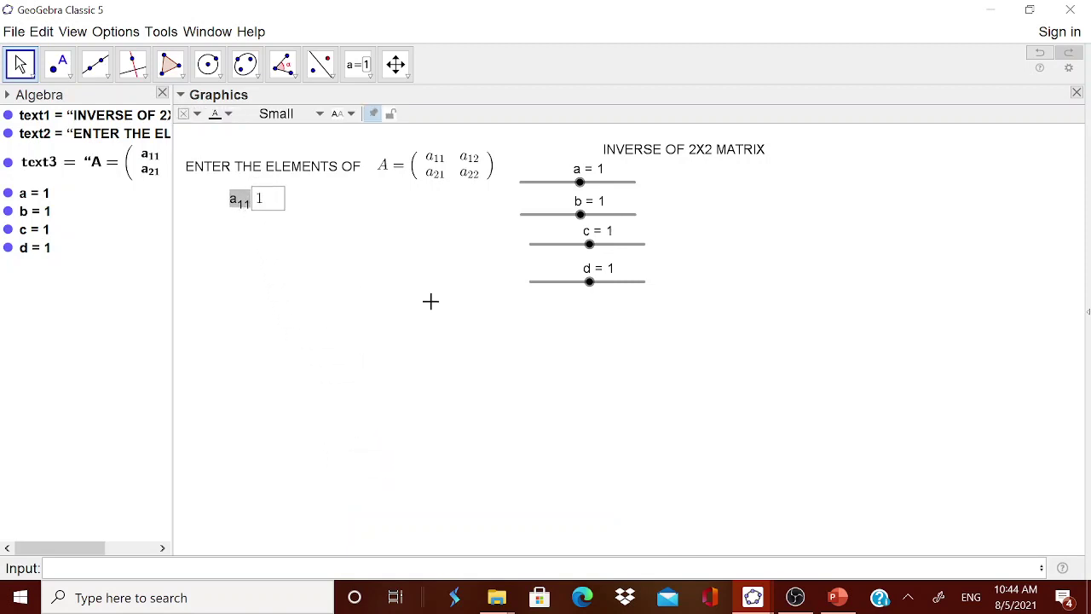
{"action": "left_click", "coordinate": [233, 292]}
- Add an input box captioned a_1_2 and linked to slider b below the sliders
{"action": "left_click", "coordinate": [358, 65]}
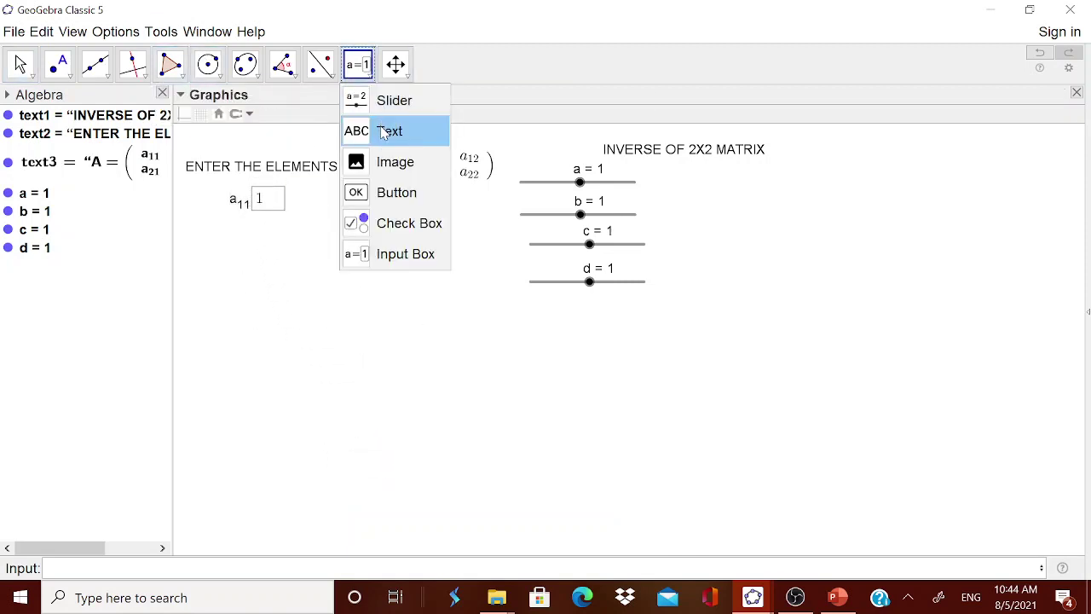
{"action": "left_click", "coordinate": [386, 223]}
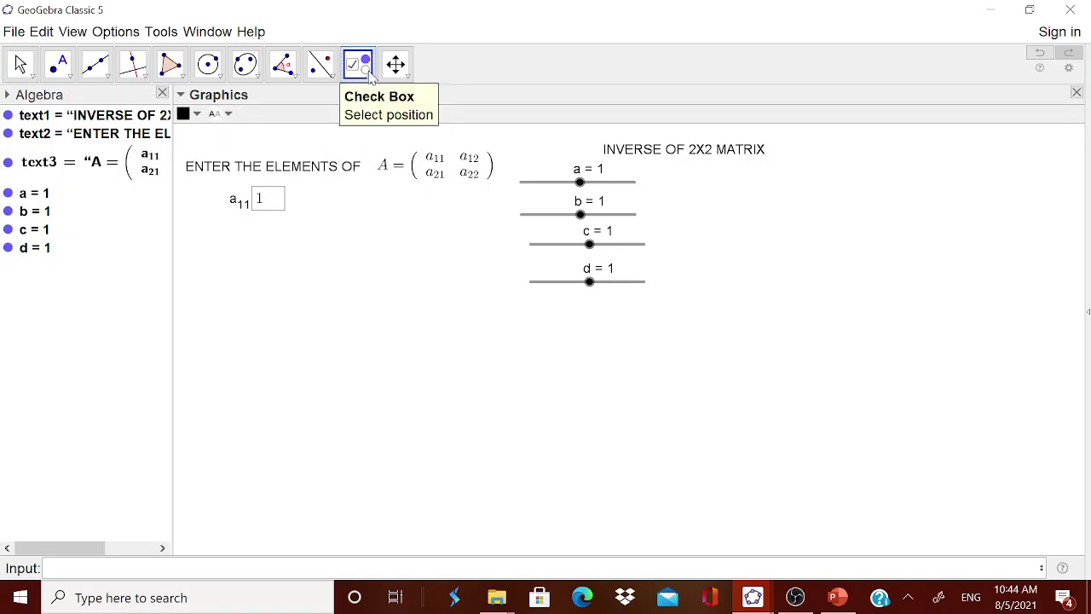
{"action": "left_click", "coordinate": [372, 79]}
{"action": "left_click", "coordinate": [401, 253]}
{"action": "left_click", "coordinate": [431, 349]}
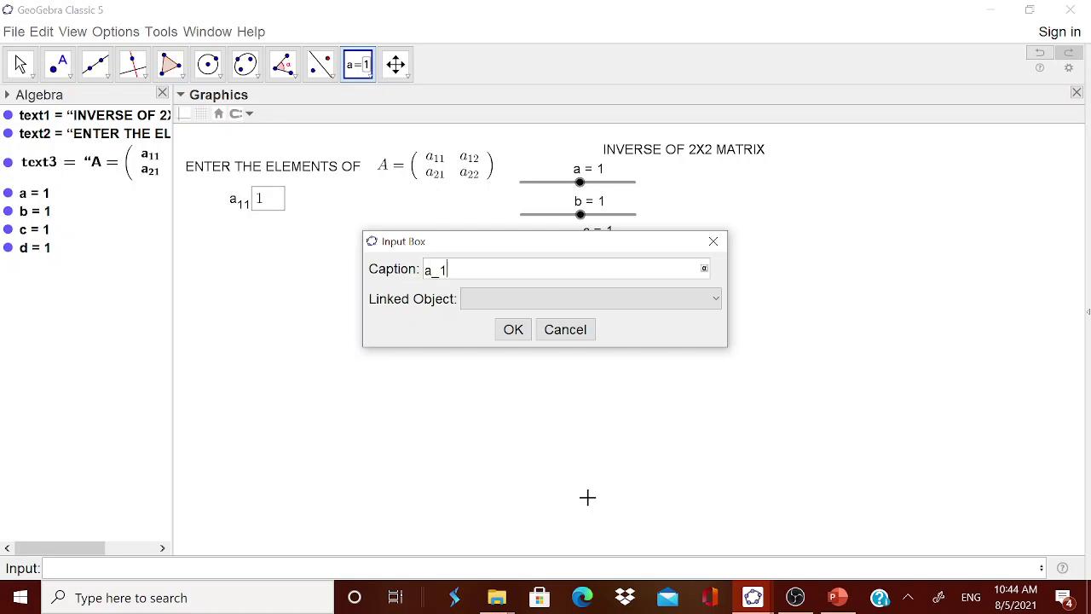
{"action": "type", "text": "a_1_2"}
{"action": "left_click", "coordinate": [716, 300]}
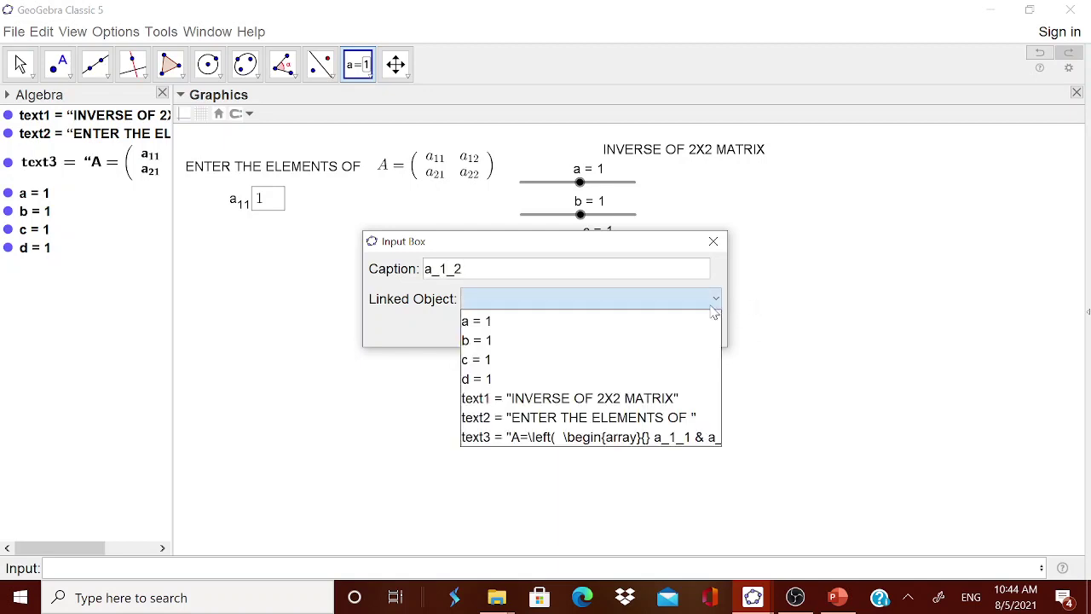
{"action": "left_click", "coordinate": [490, 342]}
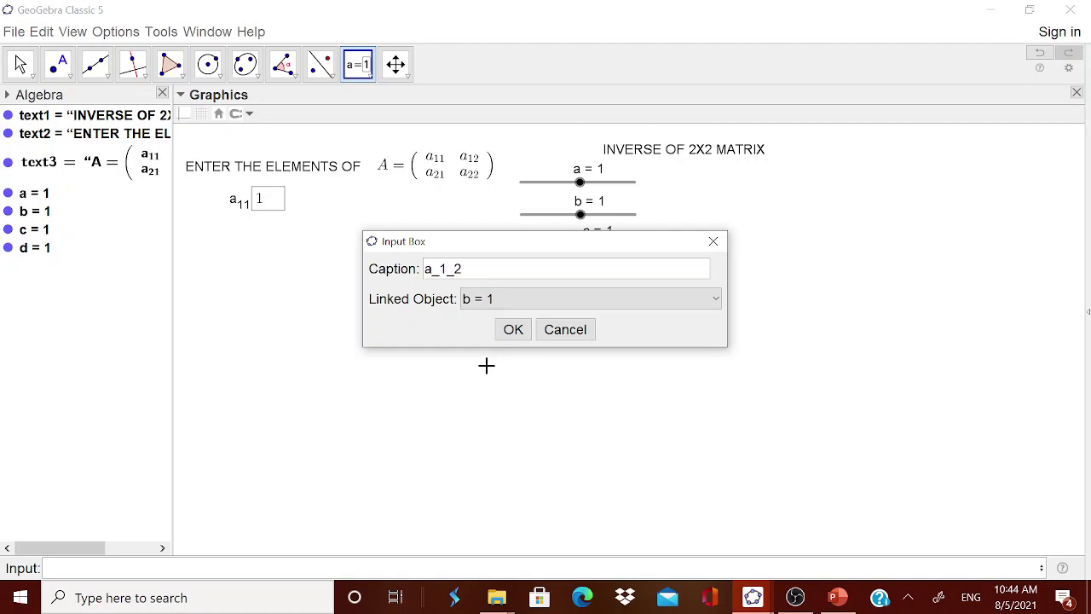
{"action": "left_click", "coordinate": [512, 329]}
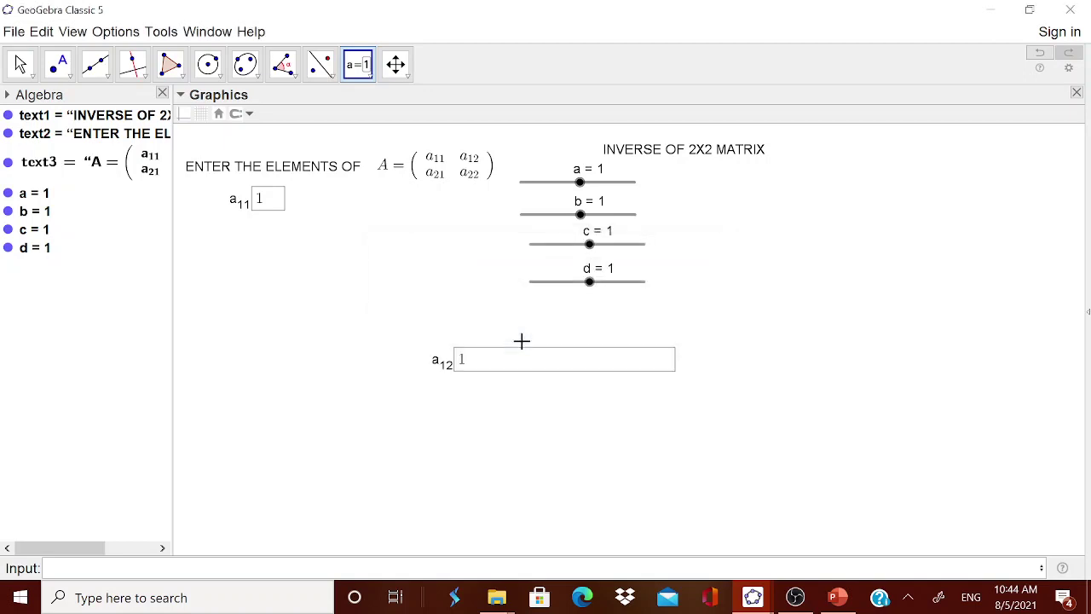
- Set the length of the a_1_2 input box to 3 in its style properties and close the properties
{"action": "right_click", "coordinate": [486, 365]}
{"action": "left_click", "coordinate": [551, 525]}
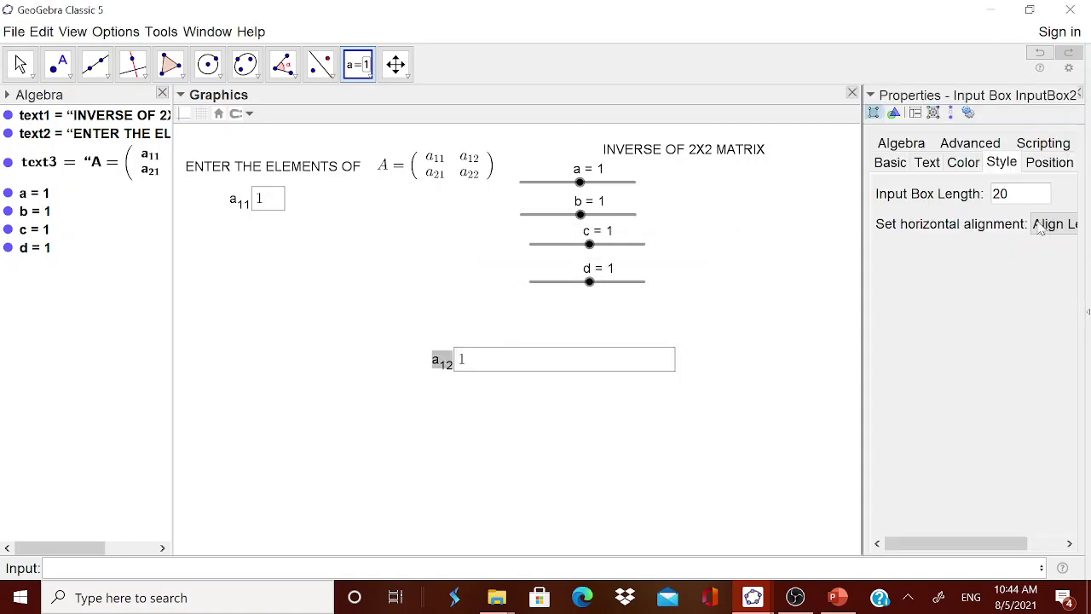
{"action": "left_click_drag", "start_coordinate": [1010, 195], "coordinate": [979, 199]}
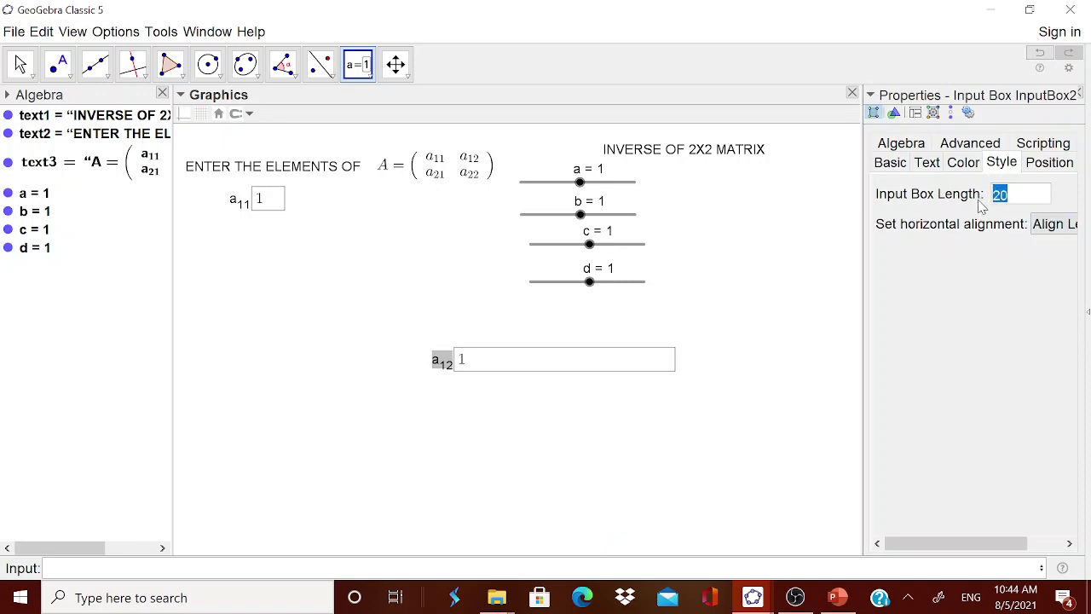
{"action": "type", "text": "3"}
{"action": "key", "text": "Return"}
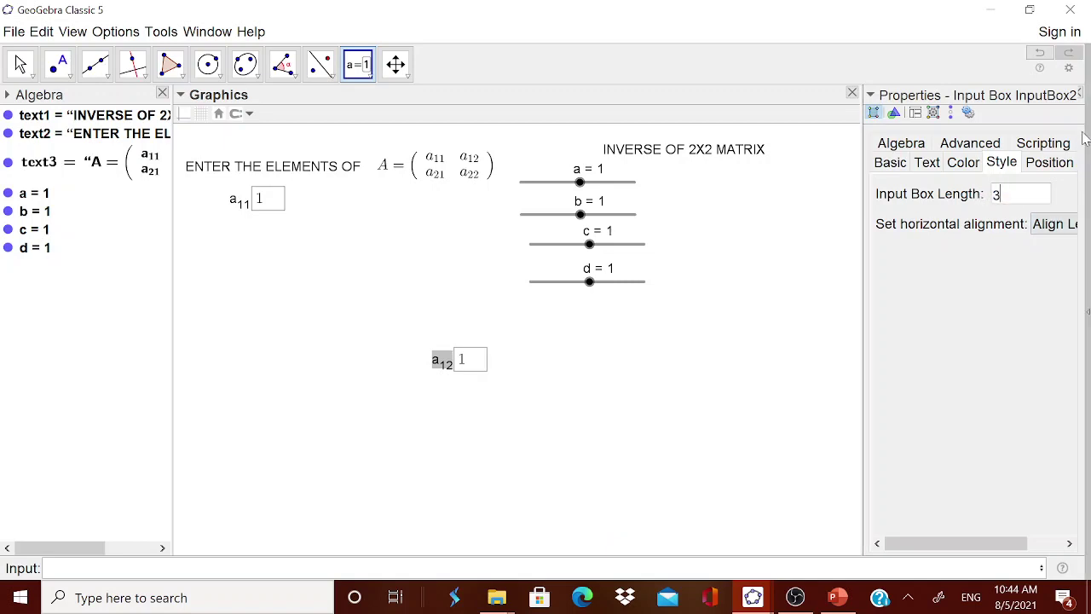
{"action": "left_click", "coordinate": [1080, 94]}
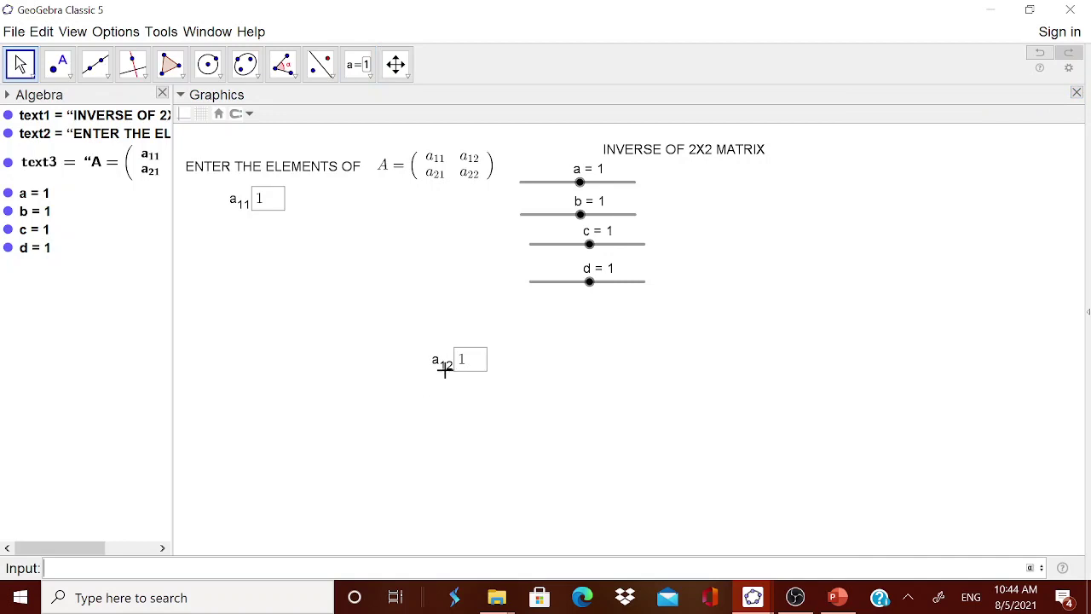
- Unfix the a_1_2 input box and move it beside the a_1_1 input box, on the same row
{"action": "right_click", "coordinate": [444, 368]}
{"action": "left_click", "coordinate": [465, 437]}
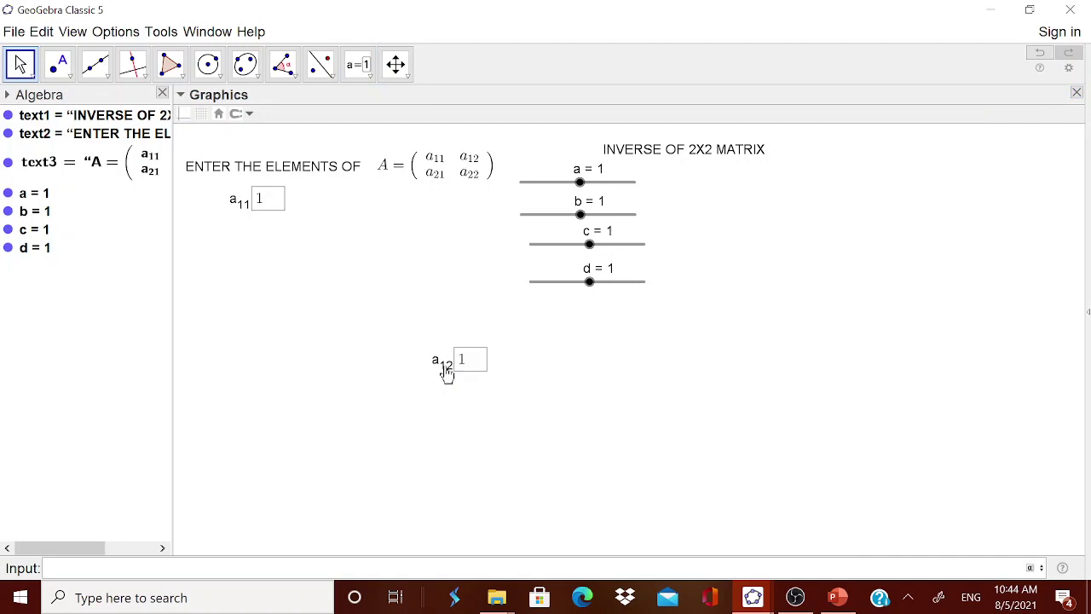
{"action": "left_click", "coordinate": [462, 373]}
{"action": "left_click_drag", "start_coordinate": [449, 368], "coordinate": [388, 321]}
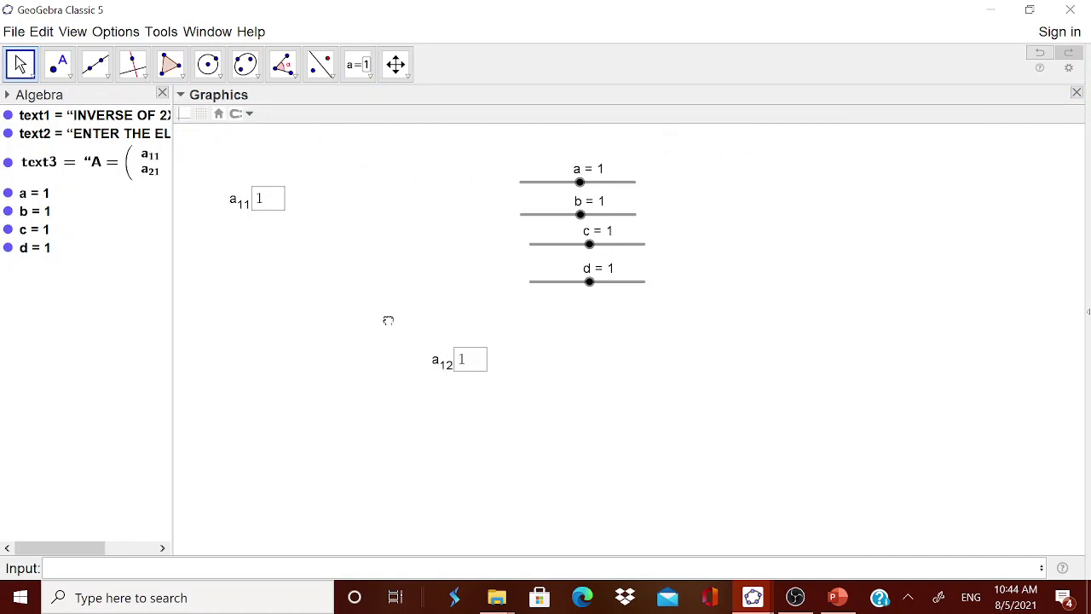
{"action": "left_click_drag", "start_coordinate": [446, 367], "coordinate": [330, 209]}
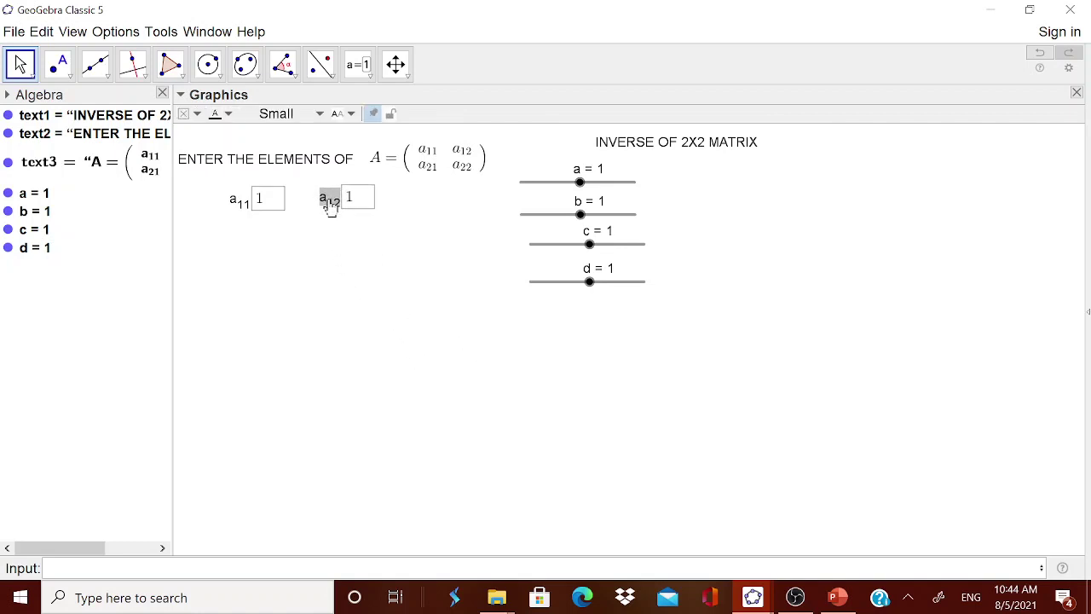
{"action": "left_click", "coordinate": [433, 339]}
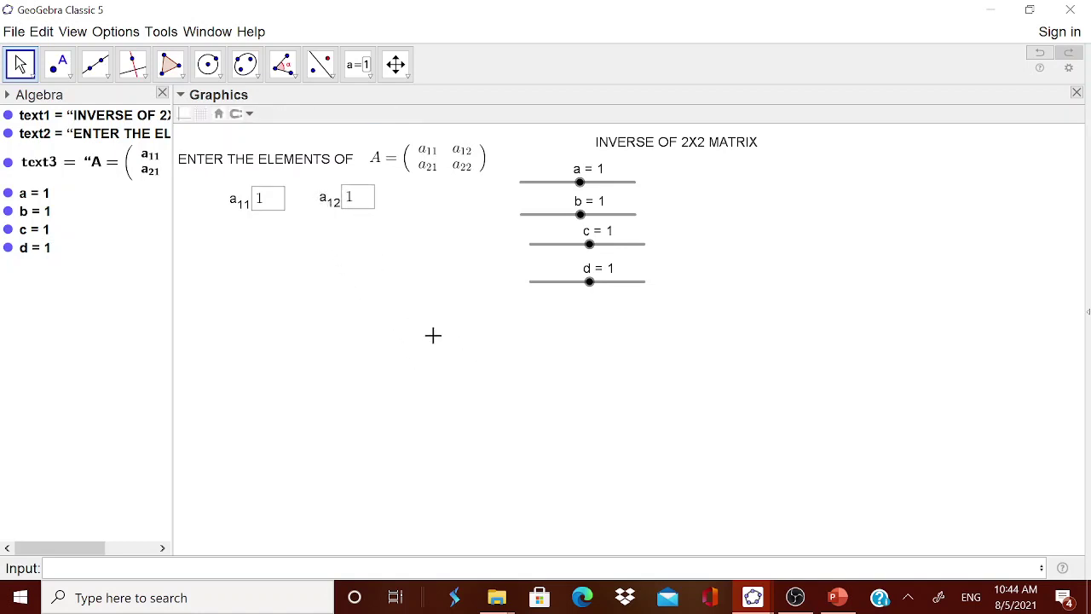
- Add an input box captioned a_2_1 and linked to slider c in the empty area below the sliders
{"action": "left_click", "coordinate": [366, 75]}
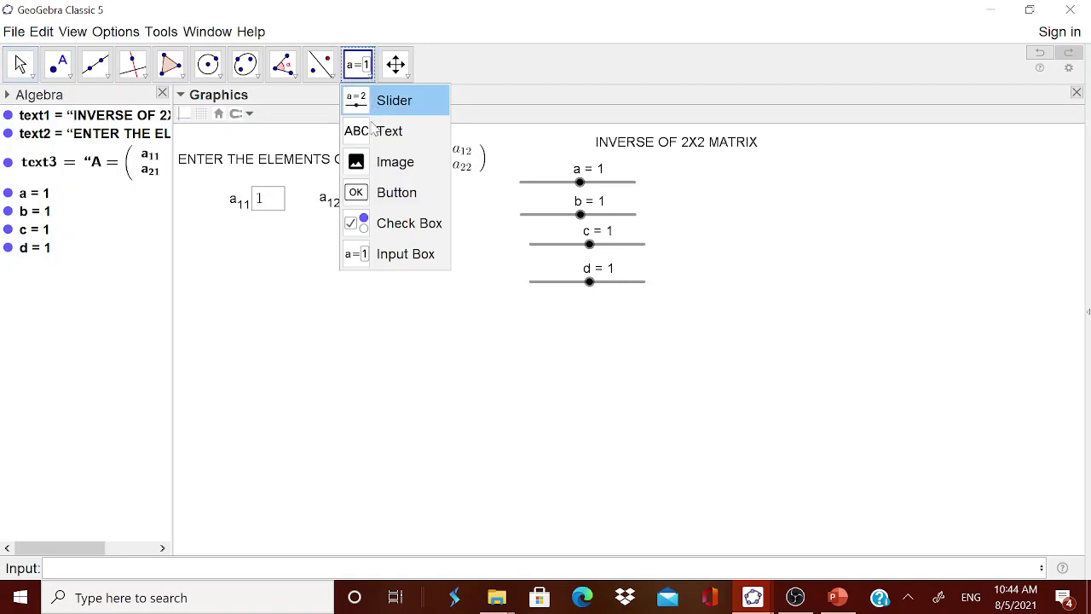
{"action": "left_click", "coordinate": [390, 260]}
{"action": "left_click", "coordinate": [565, 409]}
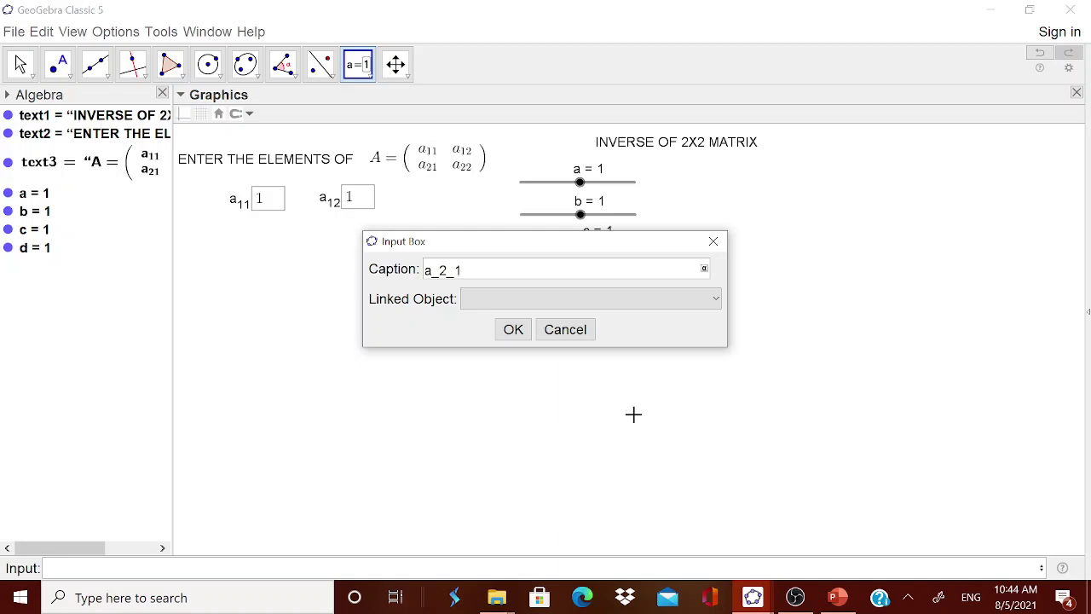
{"action": "left_click", "coordinate": [713, 300]}
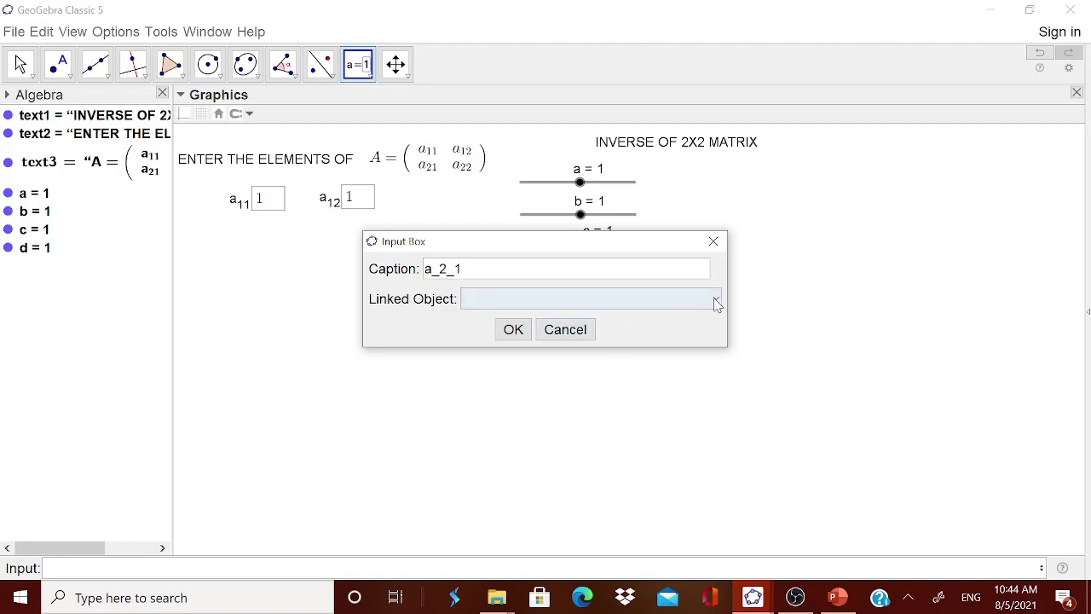
{"action": "left_click", "coordinate": [716, 300]}
{"action": "left_click", "coordinate": [495, 359]}
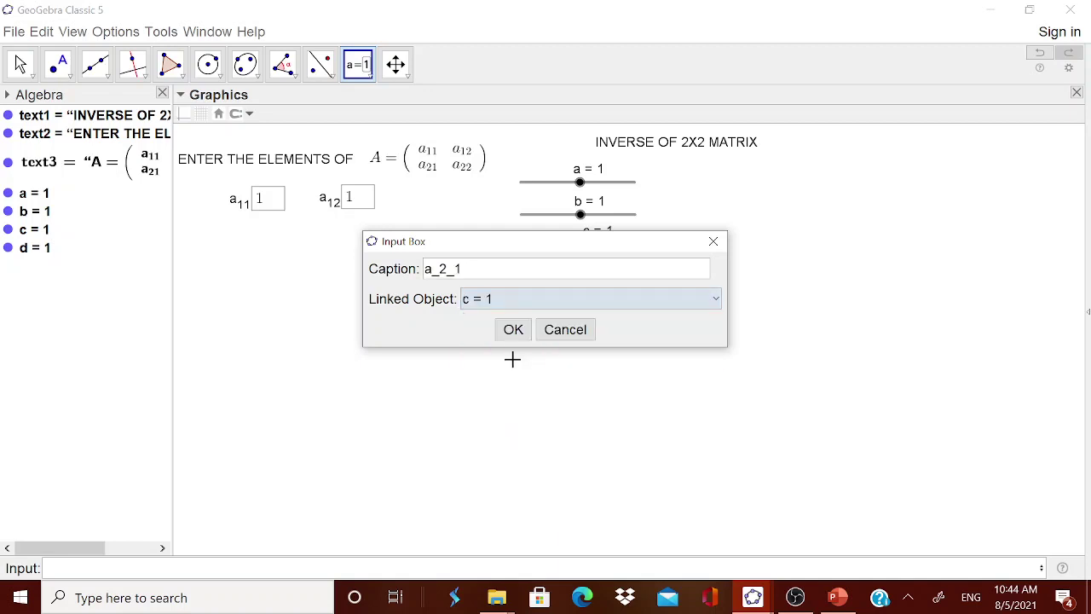
{"action": "left_click", "coordinate": [514, 329]}
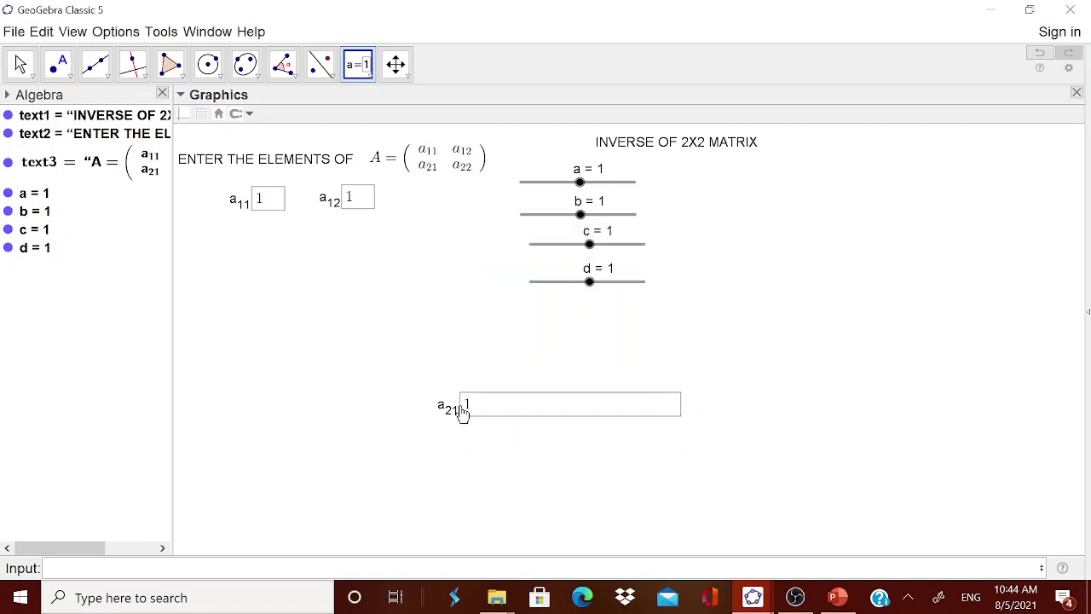
- Unfix the a_2_1 input box and set its length to 3 in its style properties
{"action": "right_click", "coordinate": [461, 412]}
{"action": "left_click", "coordinate": [499, 475]}
{"action": "right_click", "coordinate": [438, 408]}
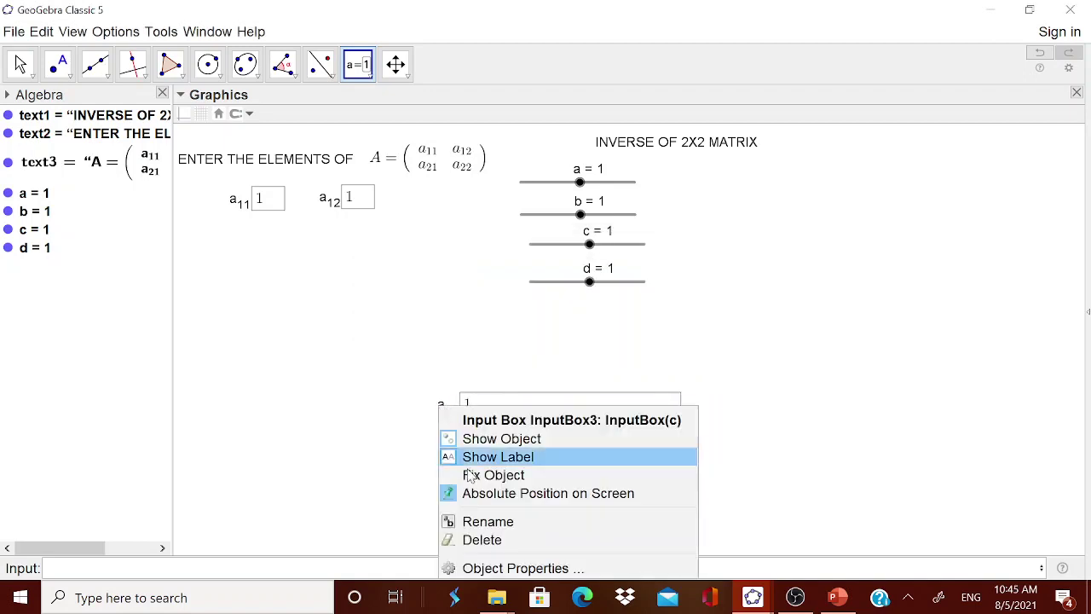
{"action": "left_click", "coordinate": [488, 567]}
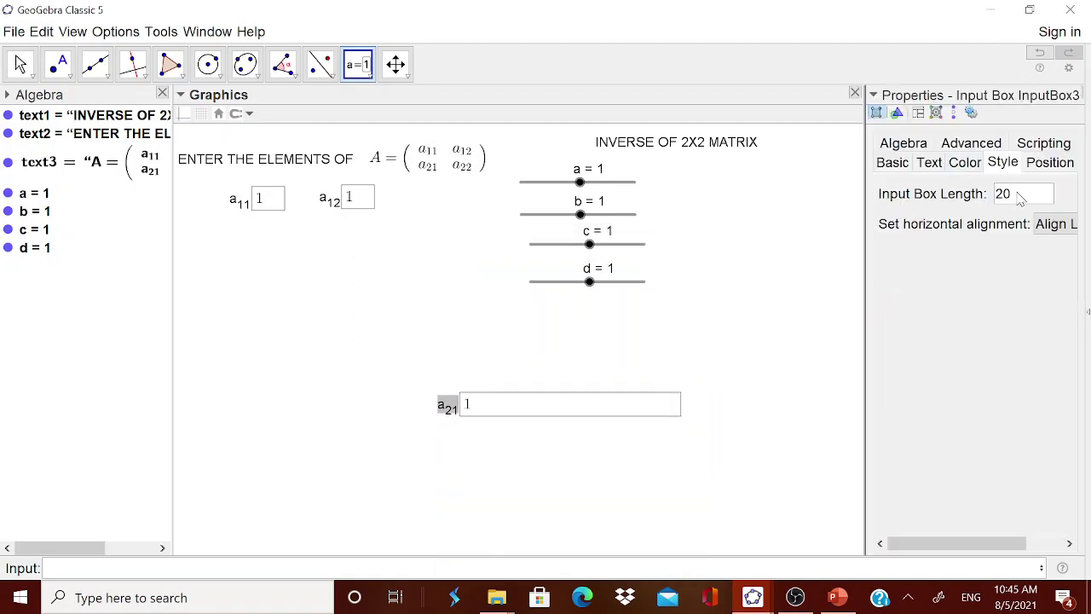
{"action": "left_click_drag", "start_coordinate": [1020, 198], "coordinate": [987, 201]}
{"action": "type", "text": "3"}
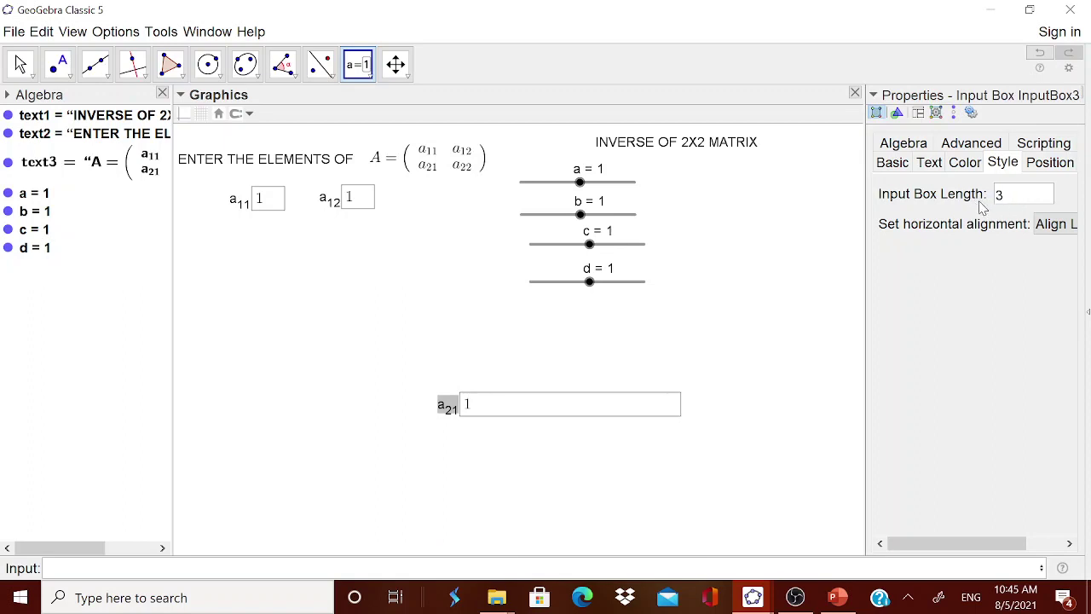
{"action": "left_click", "coordinate": [1074, 95]}
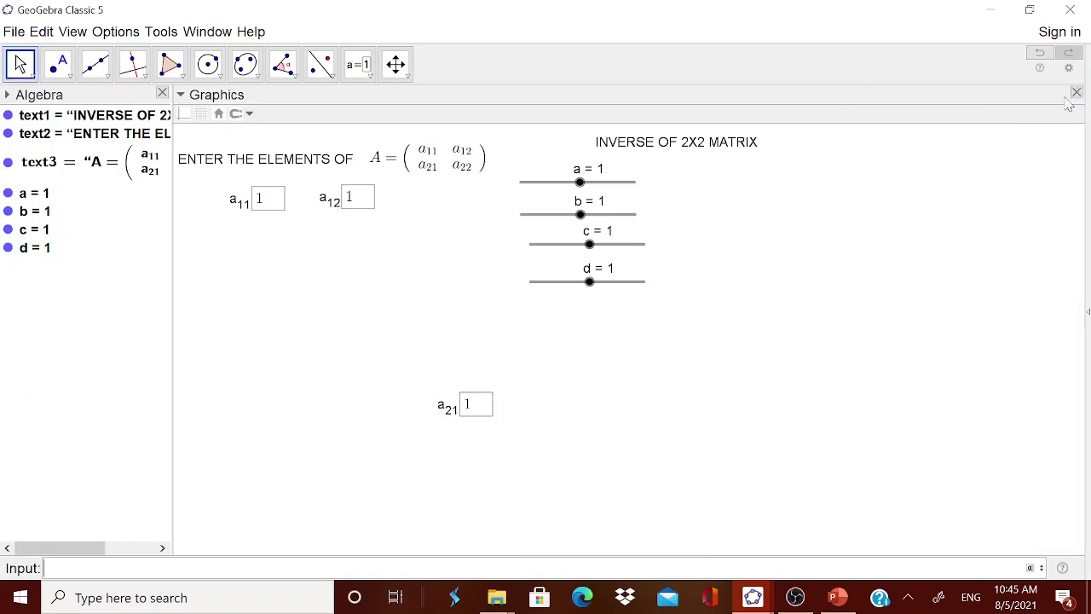
- Move the a_2_1 input box directly beneath the a_1_1 input box
{"action": "left_click", "coordinate": [448, 407]}
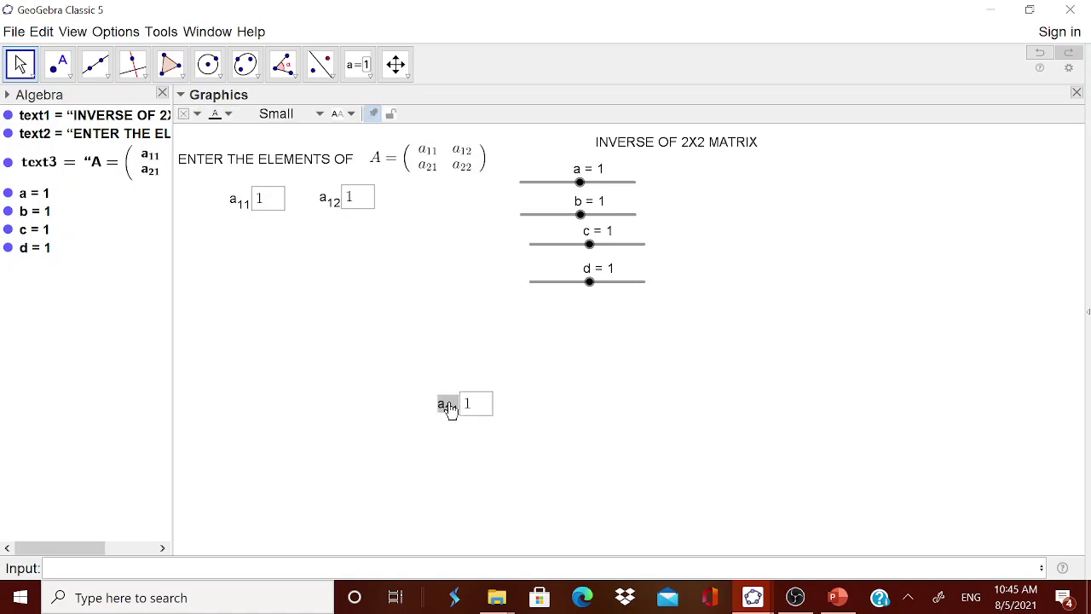
{"action": "left_click_drag", "start_coordinate": [449, 409], "coordinate": [246, 251]}
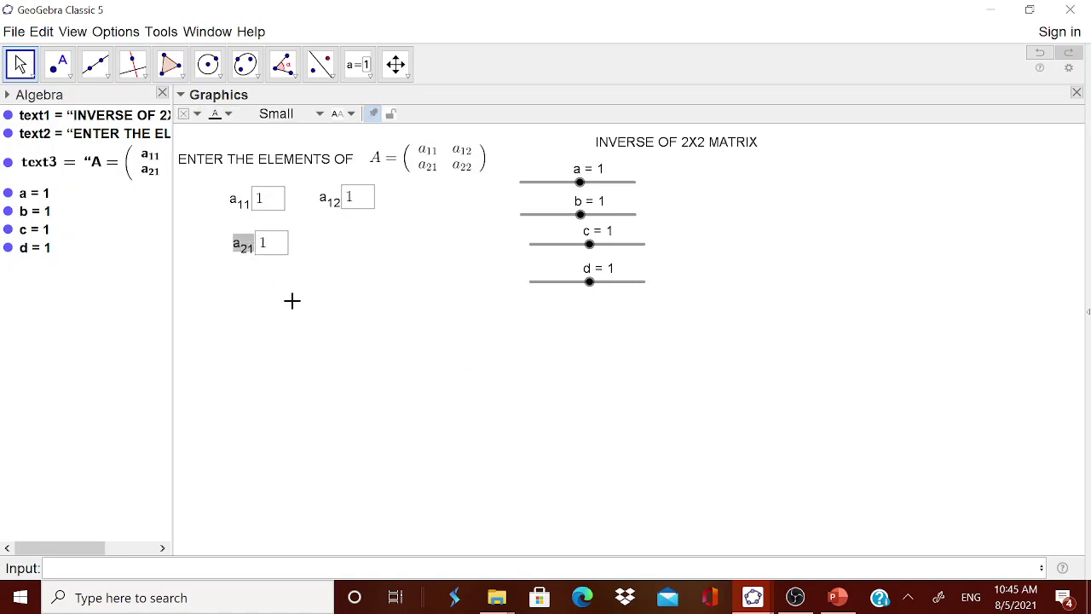
{"action": "left_click", "coordinate": [375, 245]}
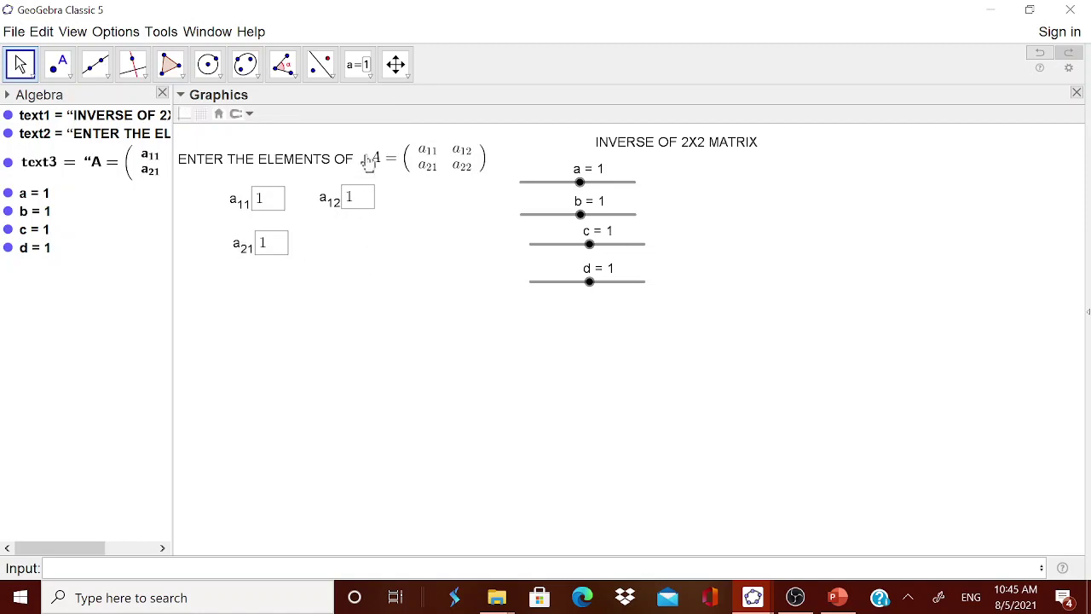
- Add an input box captioned a_2_2 and linked to slider d in the empty area below the sliders
{"action": "left_click", "coordinate": [358, 64]}
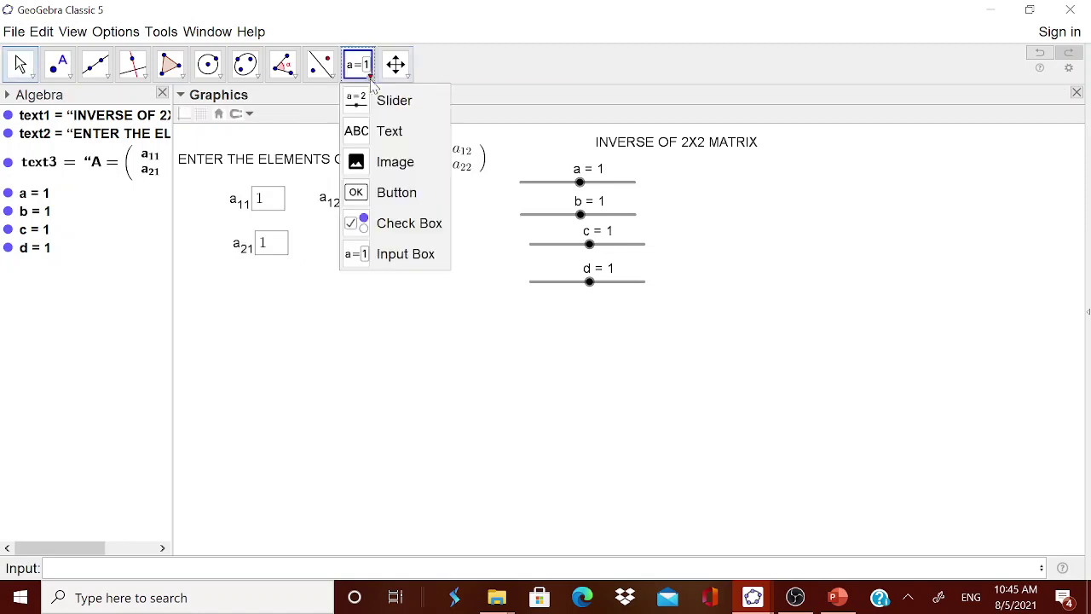
{"action": "left_click", "coordinate": [375, 253]}
{"action": "left_click", "coordinate": [570, 388]}
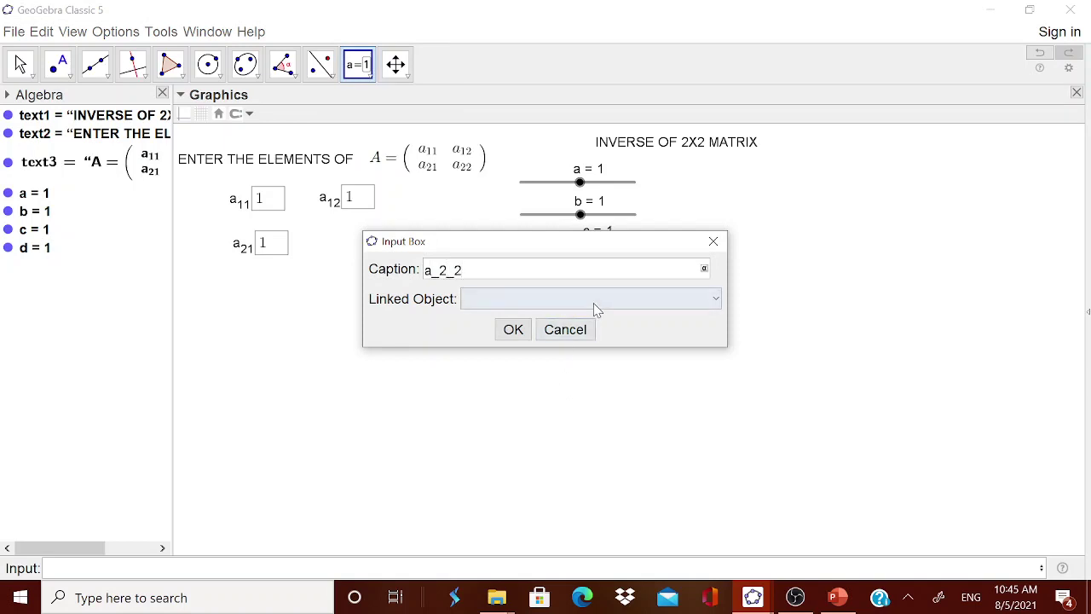
{"action": "left_click", "coordinate": [715, 300]}
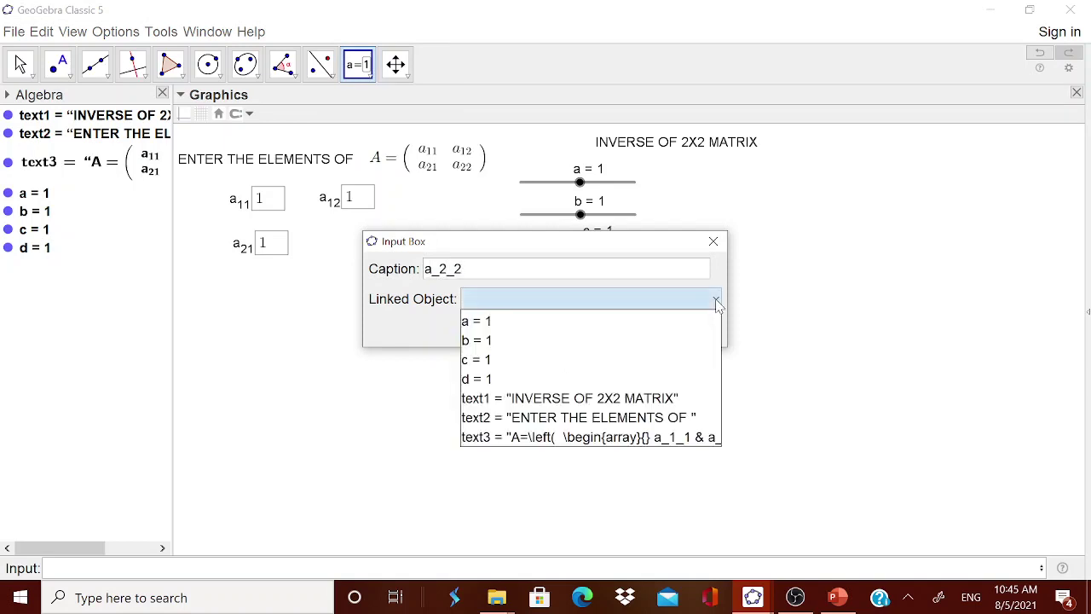
{"action": "left_click", "coordinate": [520, 380]}
{"action": "left_click", "coordinate": [513, 330]}
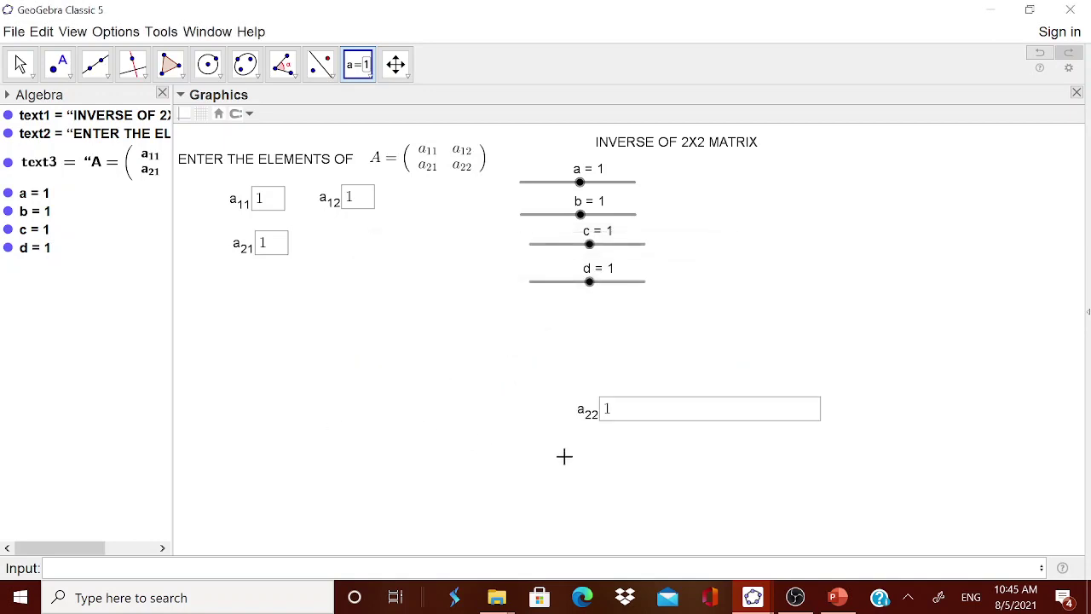
- Unfix the a_2_2 input box and set its length to 3 in its style properties
{"action": "right_click", "coordinate": [592, 419]}
{"action": "left_click", "coordinate": [617, 487]}
{"action": "right_click", "coordinate": [600, 415]}
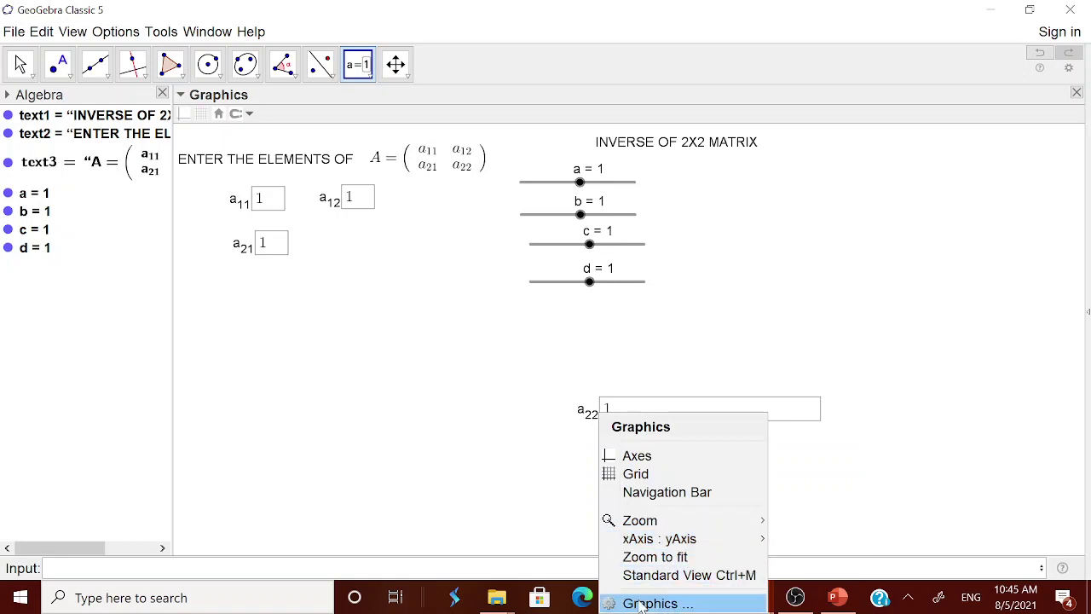
{"action": "right_click", "coordinate": [586, 416]}
{"action": "right_click", "coordinate": [586, 418]}
{"action": "left_click", "coordinate": [624, 580]}
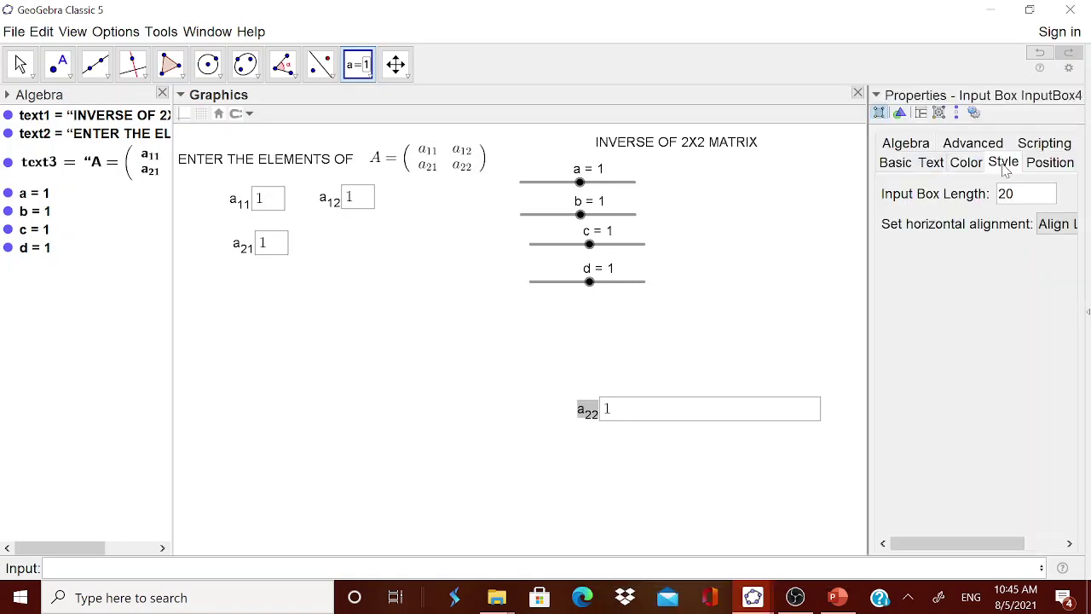
{"action": "left_click_drag", "start_coordinate": [1017, 196], "coordinate": [992, 198]}
{"action": "type", "text": "3"}
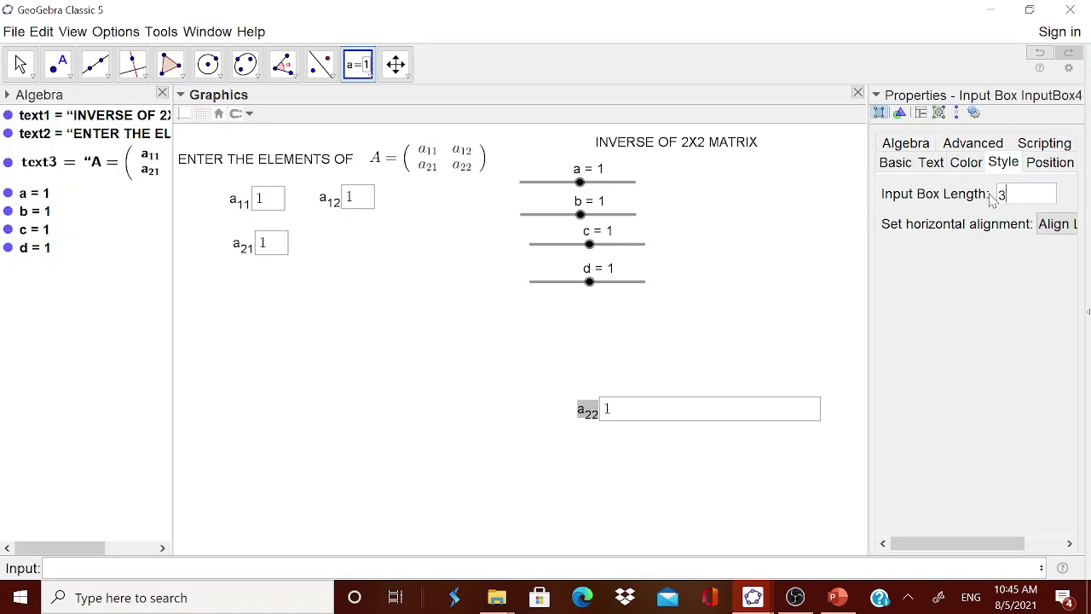
{"action": "key", "text": "Return"}
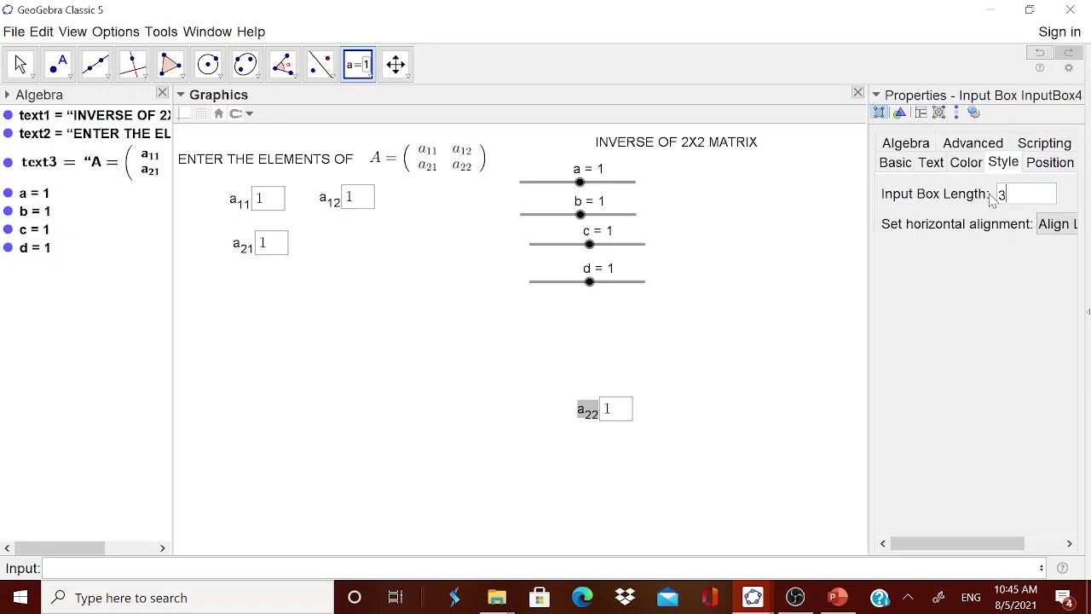
{"action": "left_click", "coordinate": [1077, 94]}
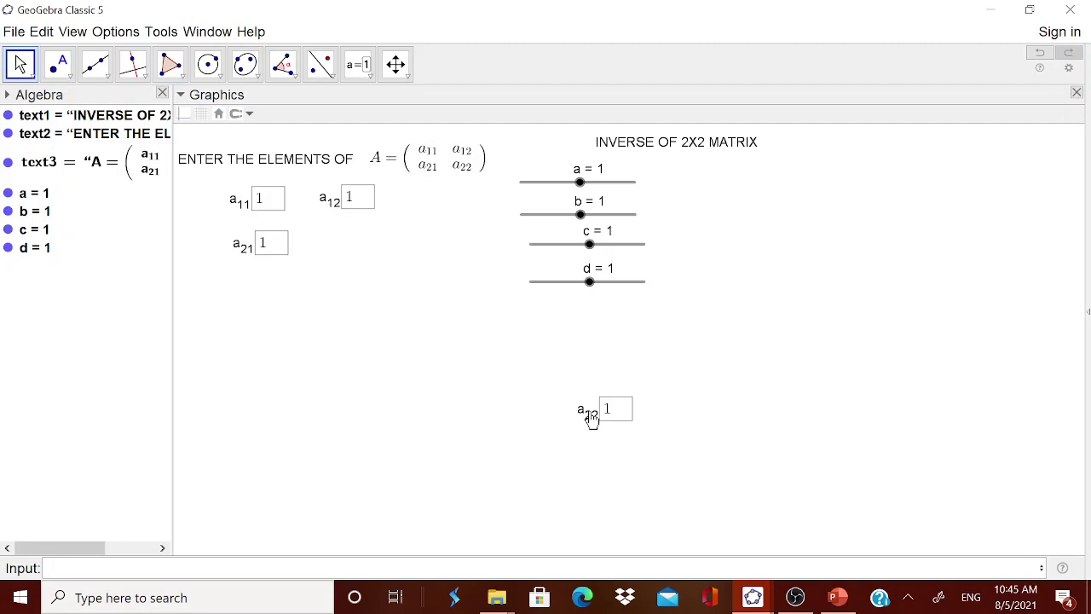
- Move the a_2_2 input box beneath the a_1_2 input box to complete the 2x2 layout
{"action": "left_click_drag", "start_coordinate": [591, 418], "coordinate": [334, 258]}
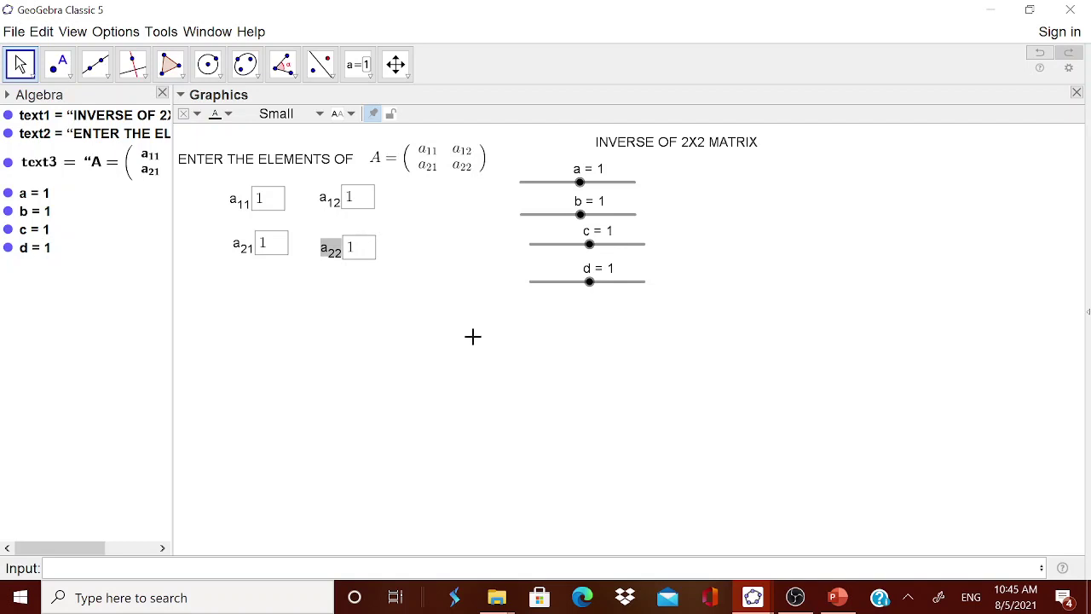
- Adjust the sliders to a = -2.5, b = 4, c = -1.5 and d = 3.5 to test the linked input boxes
{"action": "left_click_drag", "start_coordinate": [580, 182], "coordinate": [585, 244]}
{"action": "mouse_move", "coordinate": [589, 286]}
{"action": "left_mouse_down"}
{"action": "mouse_move", "coordinate": [618, 296]}
{"action": "mouse_move", "coordinate": [597, 290]}
{"action": "left_mouse_up"}
{"action": "mouse_move", "coordinate": [584, 220]}
{"action": "left_mouse_down"}
{"action": "mouse_move", "coordinate": [609, 224]}
{"action": "mouse_move", "coordinate": [587, 231]}
{"action": "left_mouse_up"}
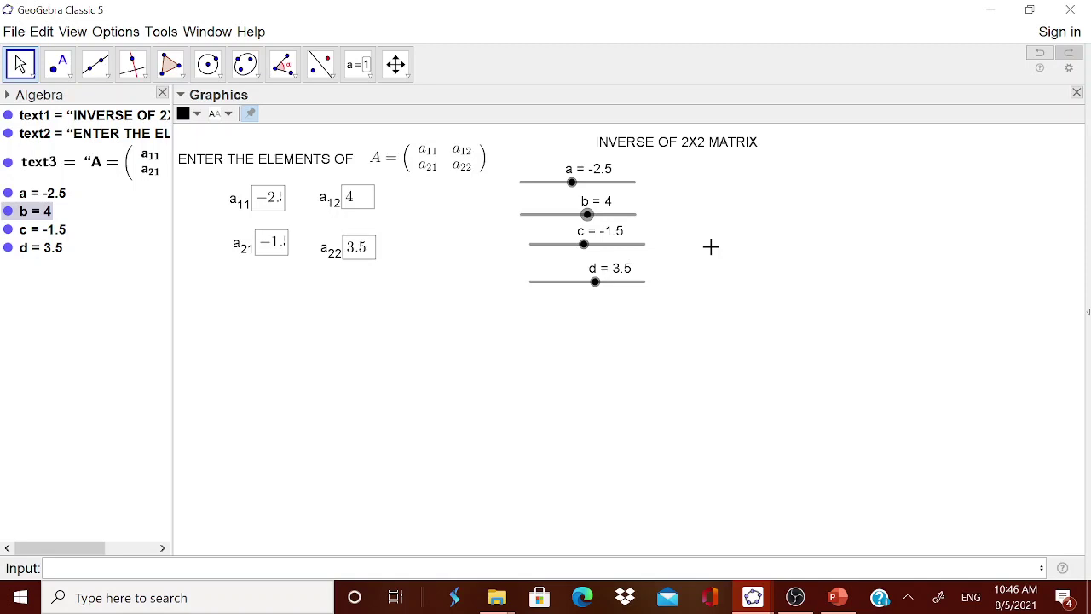
- Add a button captioned NEW PROBLEM in the empty lower area with the script lines a=?, b=?, c=? and d=?
{"action": "left_click", "coordinate": [371, 79]}
{"action": "left_click", "coordinate": [379, 191]}
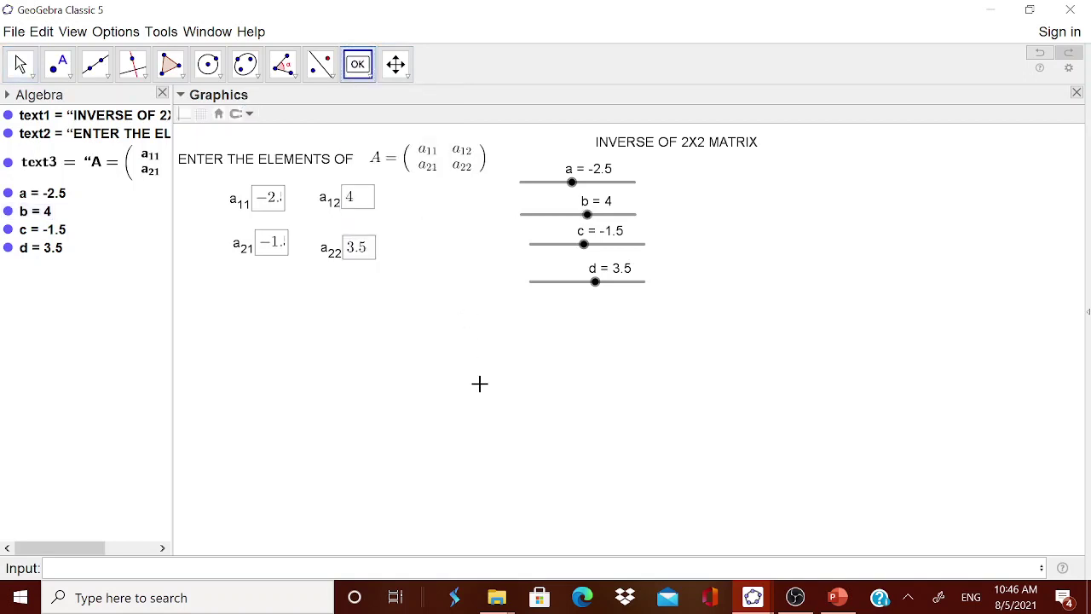
{"action": "left_click", "coordinate": [479, 383]}
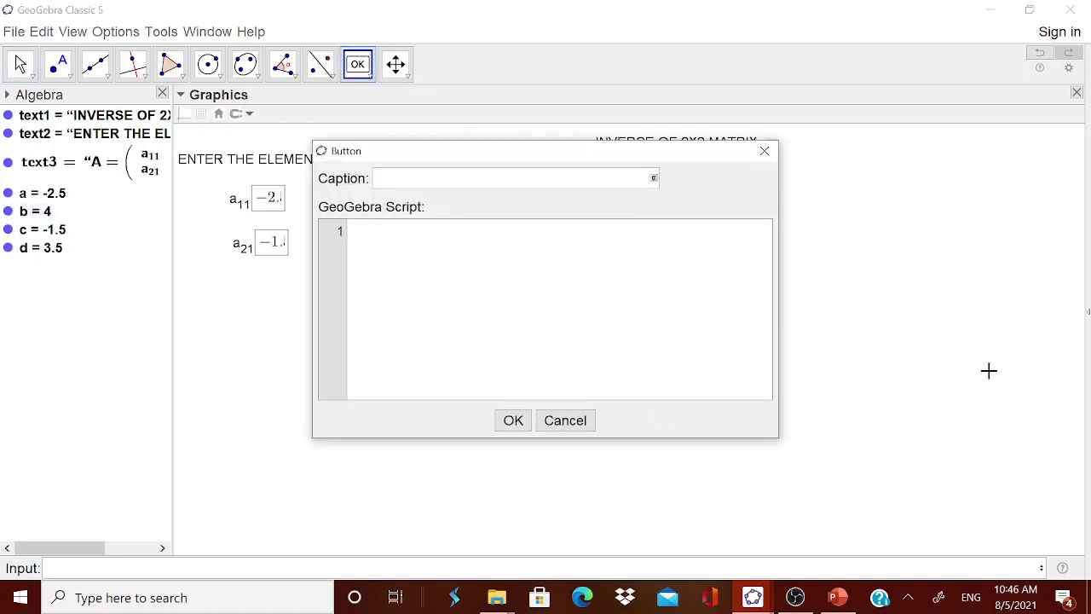
{"action": "type", "text": "NEW RP"}
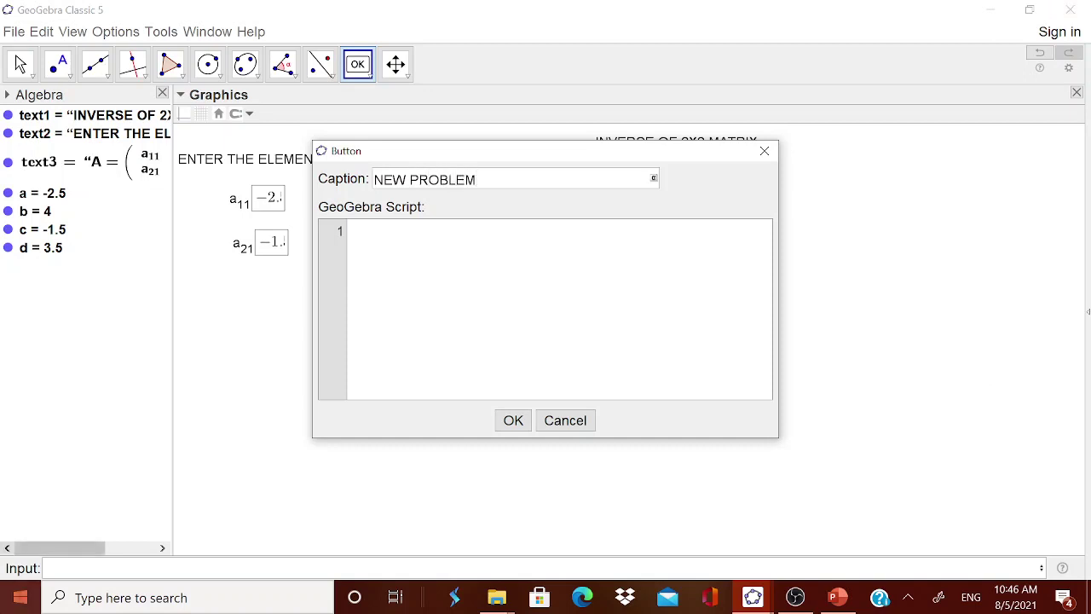
{"action": "key", "text": "Tab"}
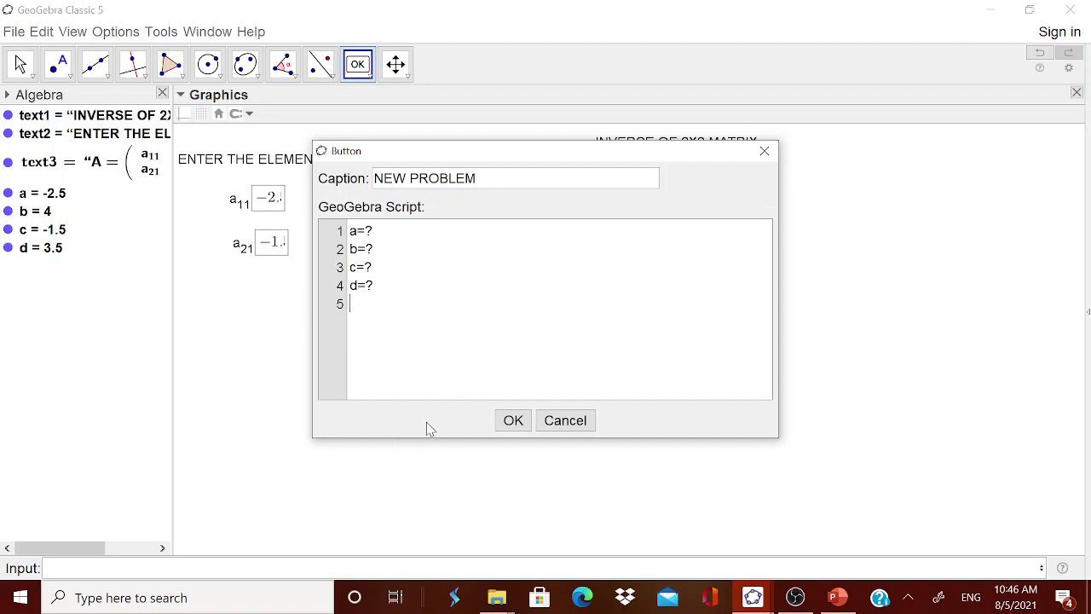
{"action": "left_click", "coordinate": [511, 419]}
- Test the NEW PROBLEM button to clear the elements, and move it beside the matrix input boxes
{"action": "left_click", "coordinate": [514, 404]}
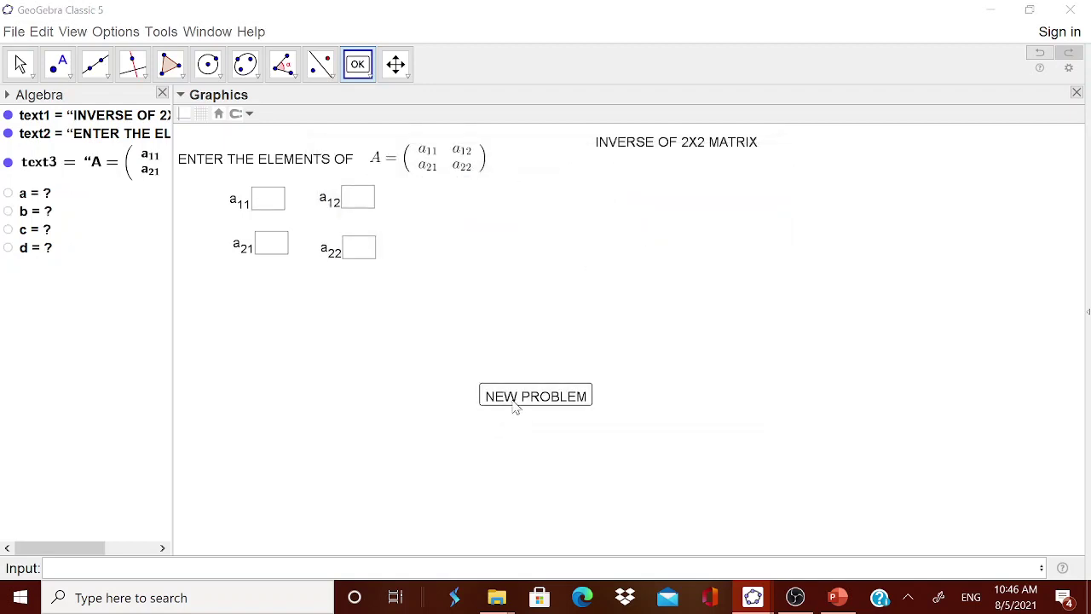
{"action": "left_click", "coordinate": [514, 407]}
{"action": "left_click", "coordinate": [764, 151]}
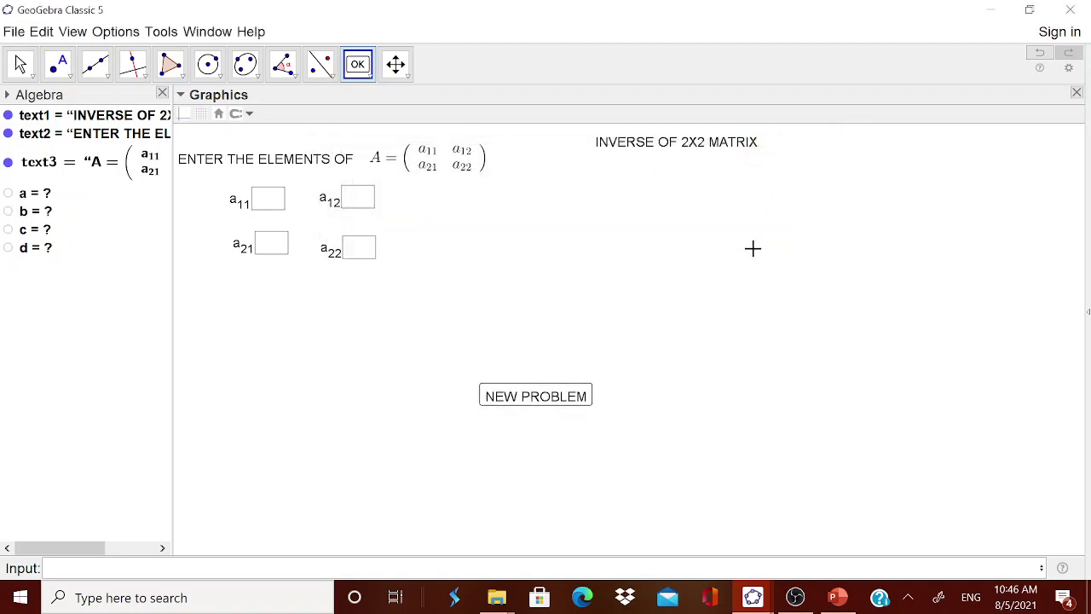
{"action": "left_click_drag", "start_coordinate": [548, 402], "coordinate": [515, 219]}
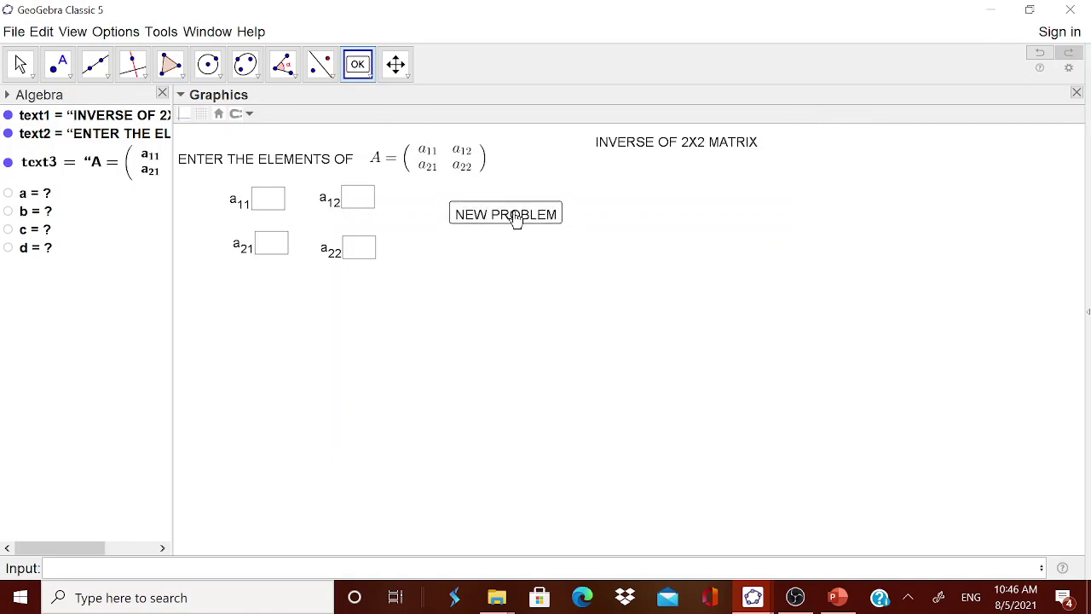
- Enter the matrix elements a11 = 2, a12 = 3, a21 = 4 and a22 = -6 in the input boxes
{"action": "left_click", "coordinate": [269, 206]}
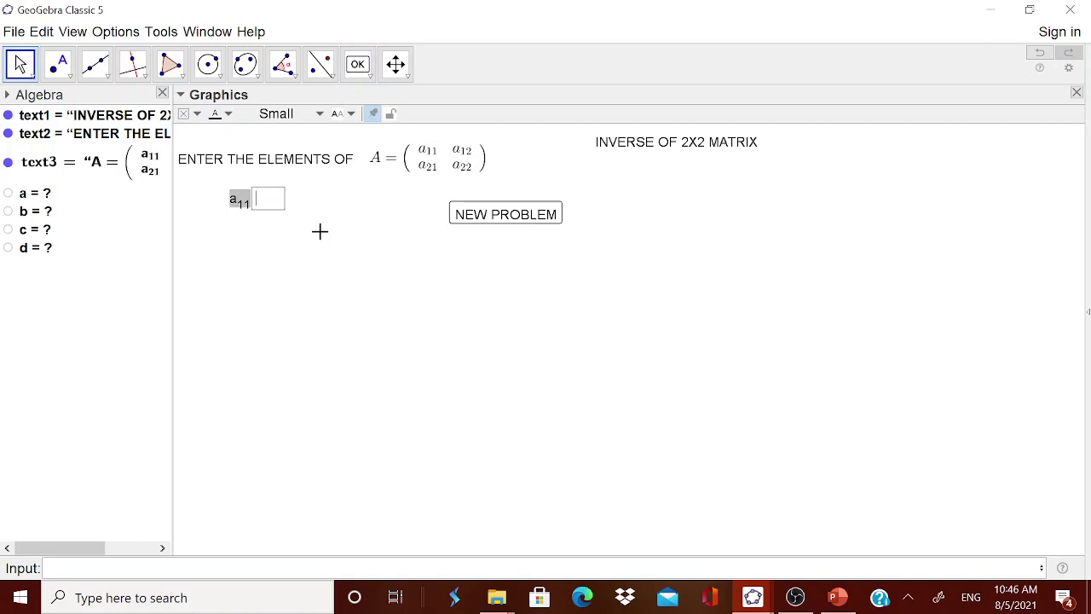
{"action": "type", "text": "2"}
{"action": "key", "text": "Return"}
{"action": "left_click", "coordinate": [362, 204]}
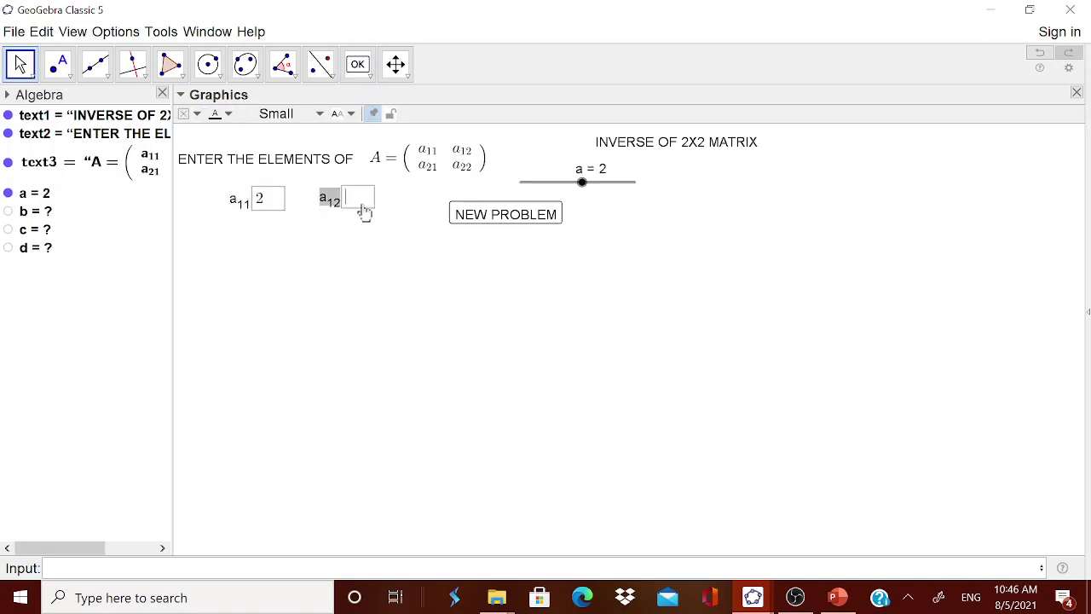
{"action": "type", "text": "3"}
{"action": "key", "text": "Return"}
{"action": "left_click", "coordinate": [272, 245]}
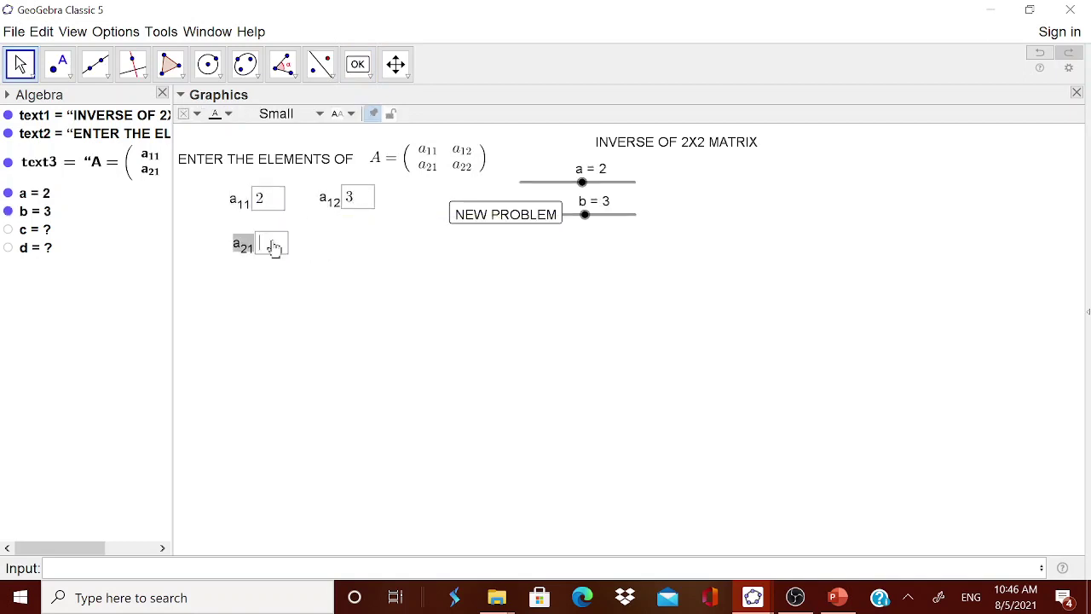
{"action": "type", "text": "4"}
{"action": "key", "text": "Return"}
{"action": "left_click", "coordinate": [368, 256]}
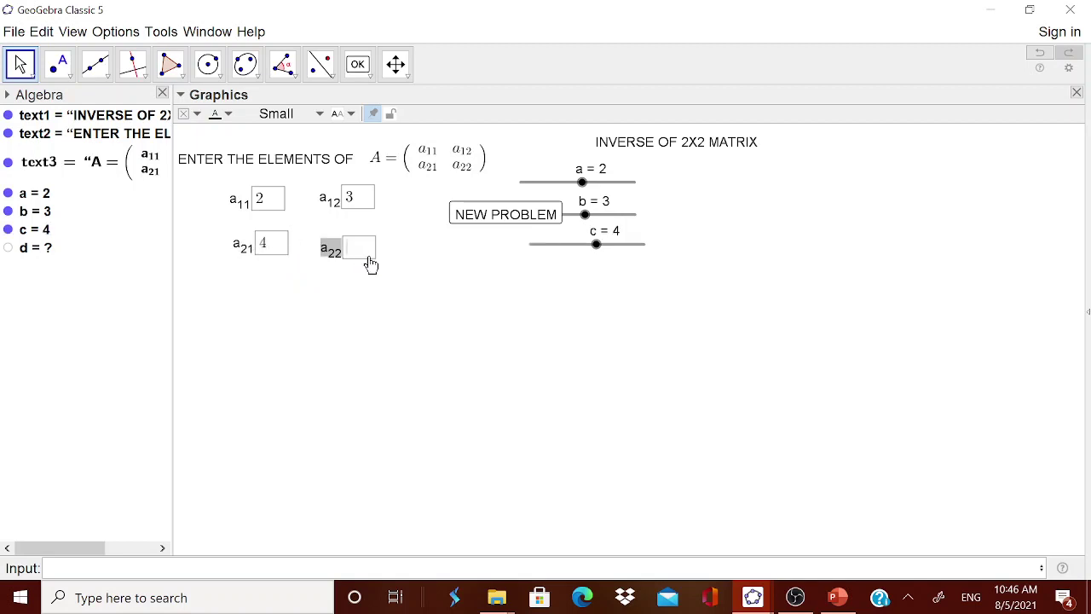
{"action": "type", "text": "-6"}
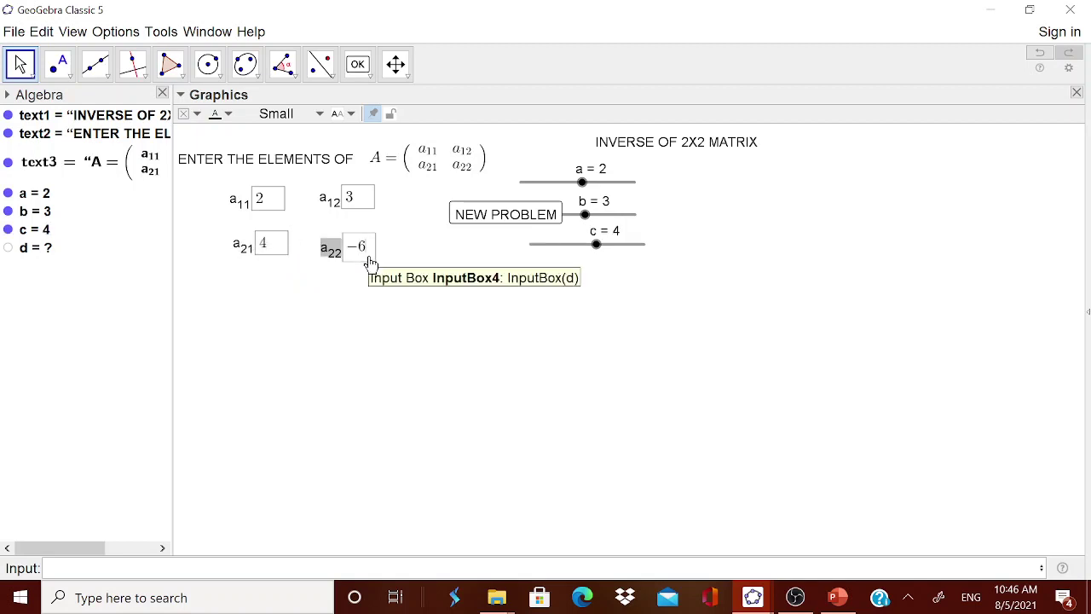
{"action": "key", "text": "Return"}
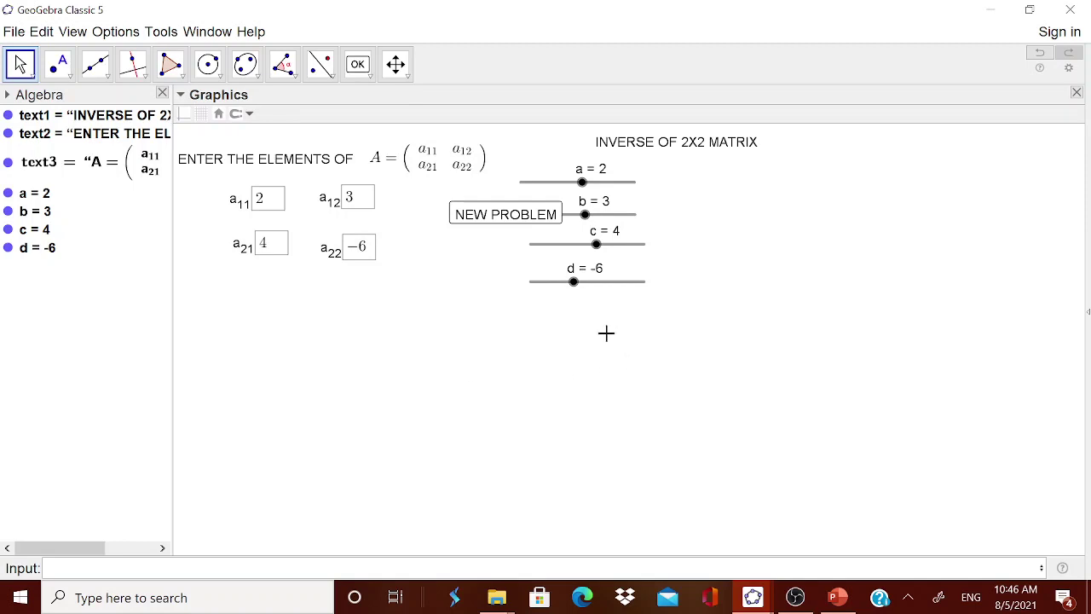
- Hide the sliders a, b and c in the Graphics view
{"action": "right_click", "coordinate": [619, 187]}
{"action": "left_click", "coordinate": [635, 218]}
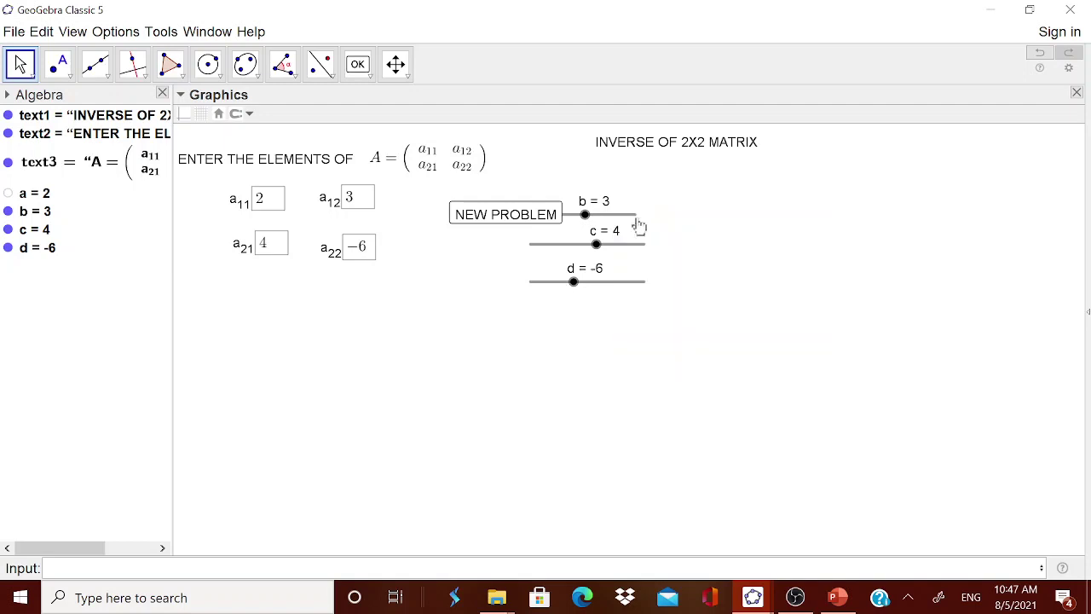
{"action": "right_click", "coordinate": [632, 217]}
{"action": "left_click", "coordinate": [643, 245]}
{"action": "right_click", "coordinate": [640, 245]}
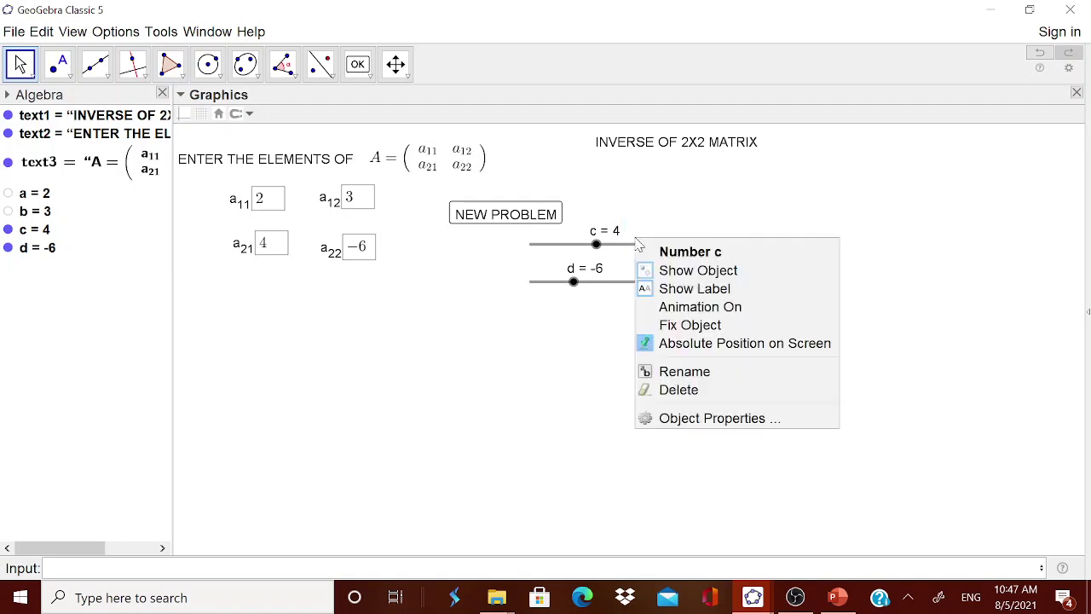
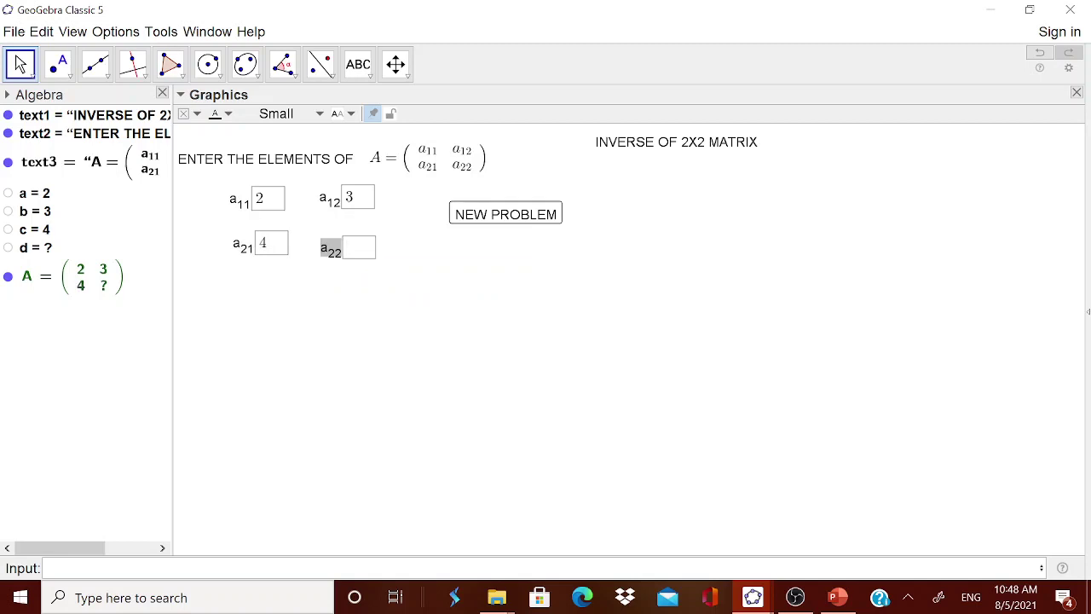
- Set the a22 element to -6 in its input box
{"action": "type", "text": "-6"}
{"action": "key", "text": "Return"}
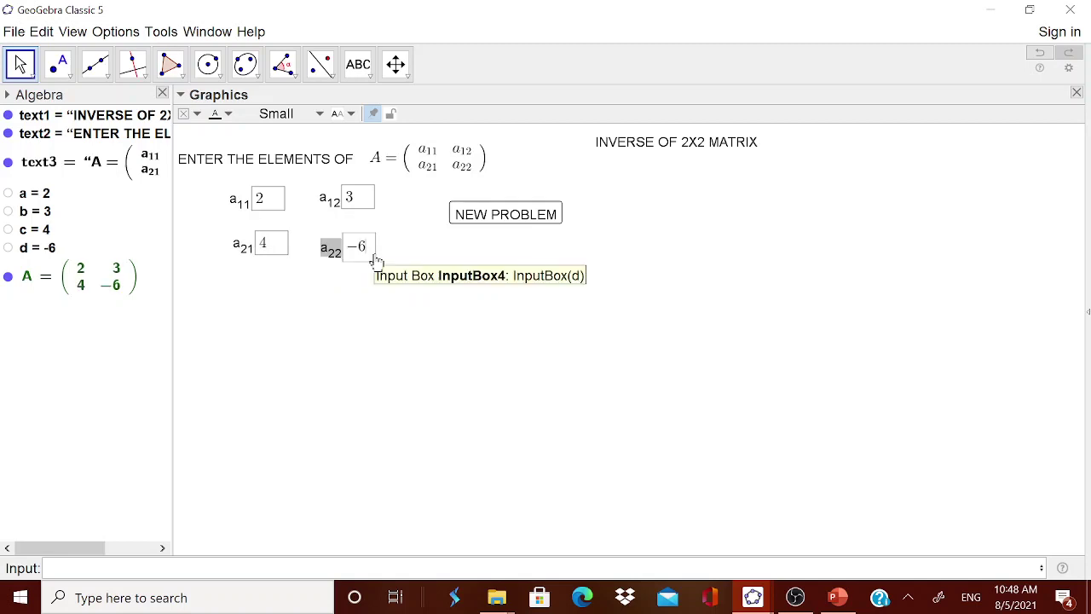
- Start a LaTeX text in the empty area below the input boxes with the word "Find" and a formula space
{"action": "left_click", "coordinate": [358, 66]}
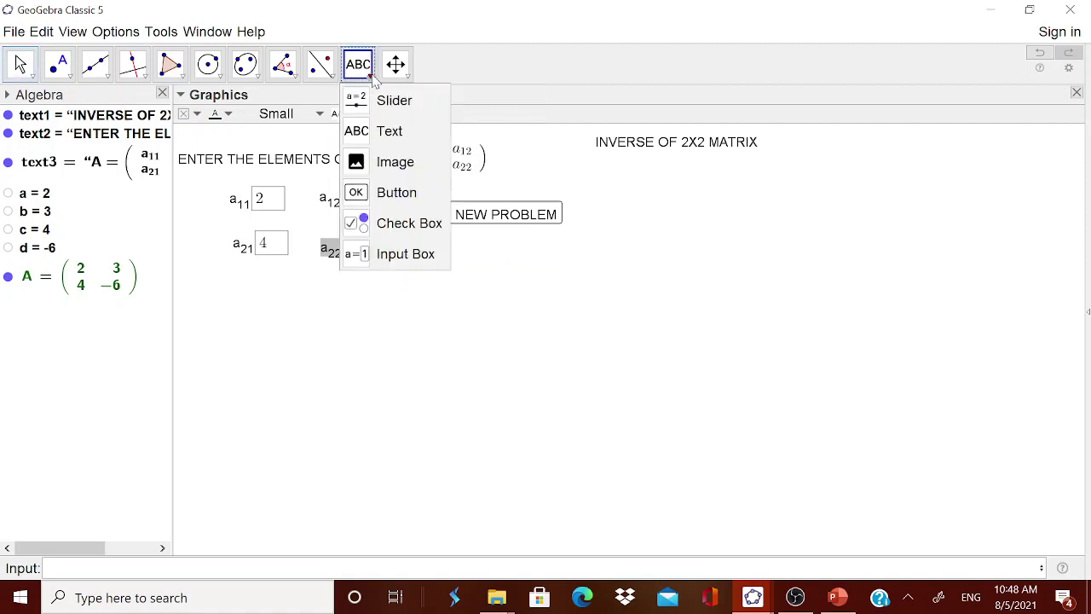
{"action": "left_click", "coordinate": [393, 133]}
{"action": "left_click", "coordinate": [475, 312]}
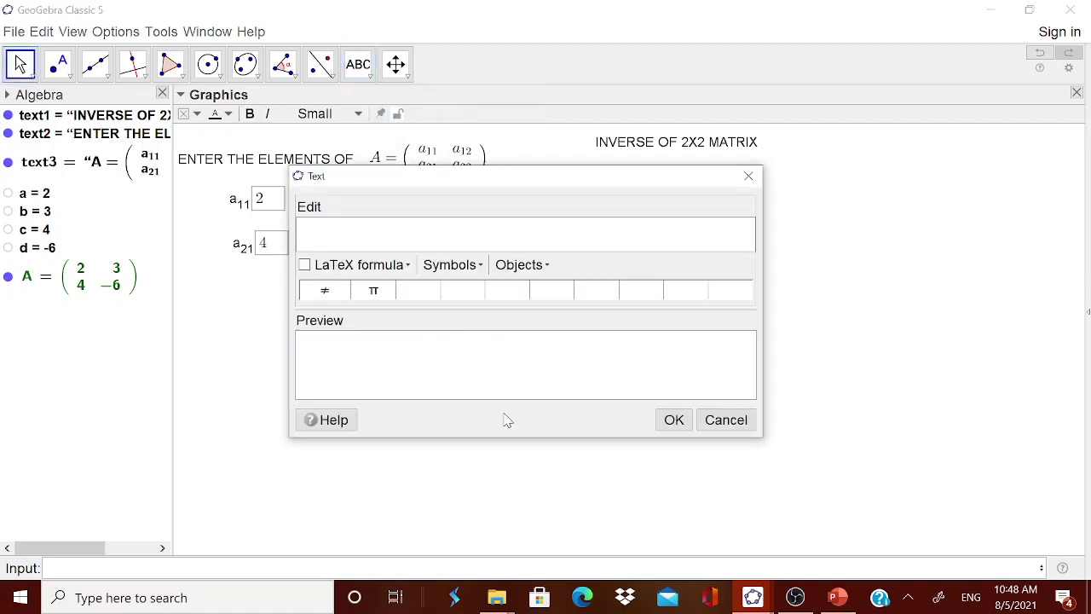
{"action": "type", "text": "Find"}
{"action": "left_click", "coordinate": [304, 266]}
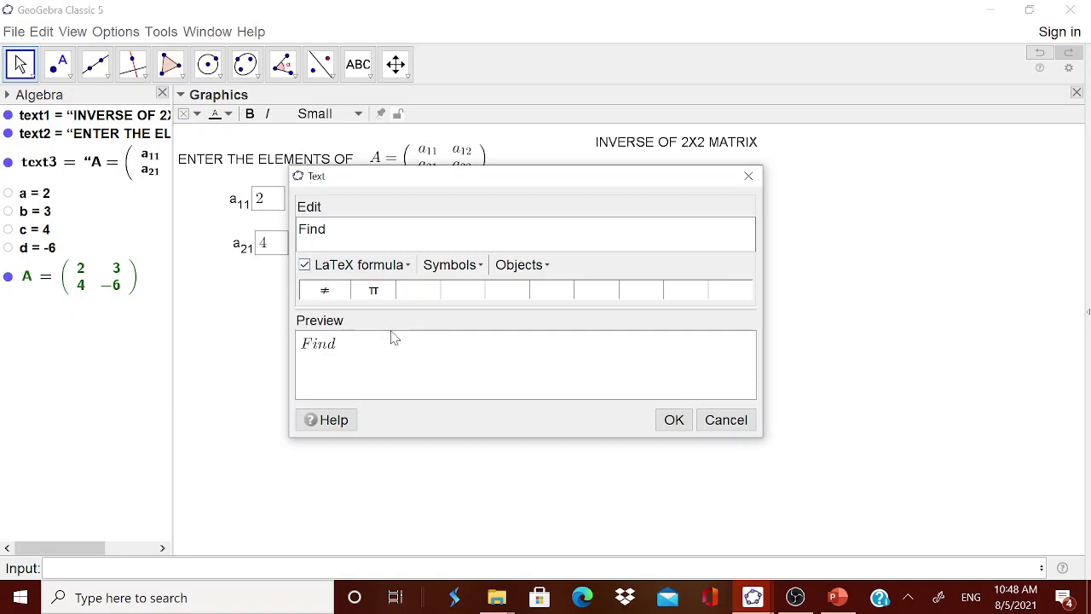
{"action": "left_click", "coordinate": [357, 266]}
{"action": "left_click", "coordinate": [385, 468]}
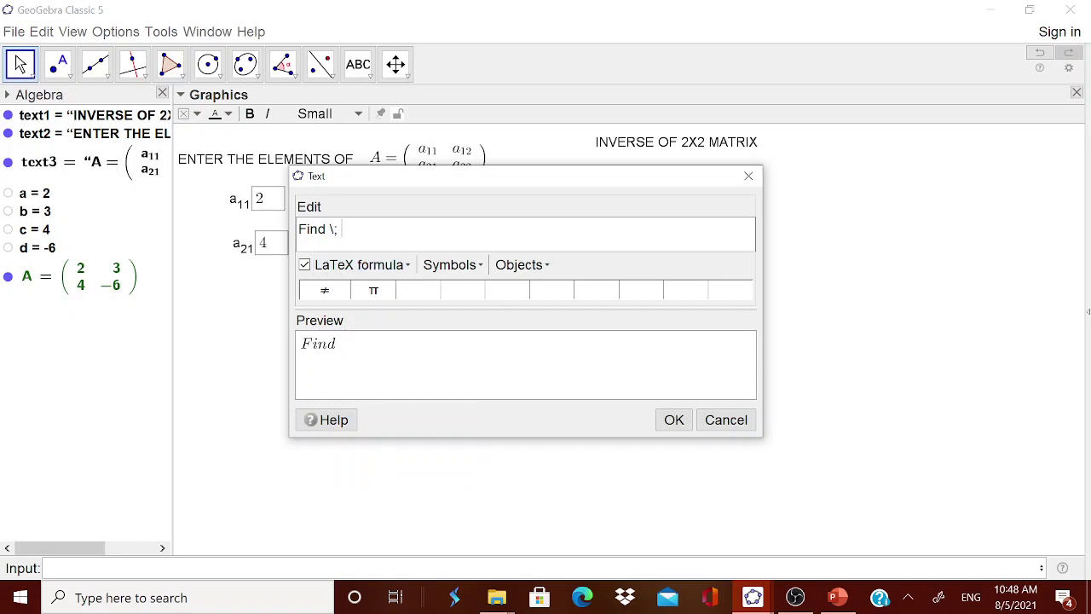
- Append a power template to the text formula and change it to A^{-1}
{"action": "left_click", "coordinate": [375, 265]}
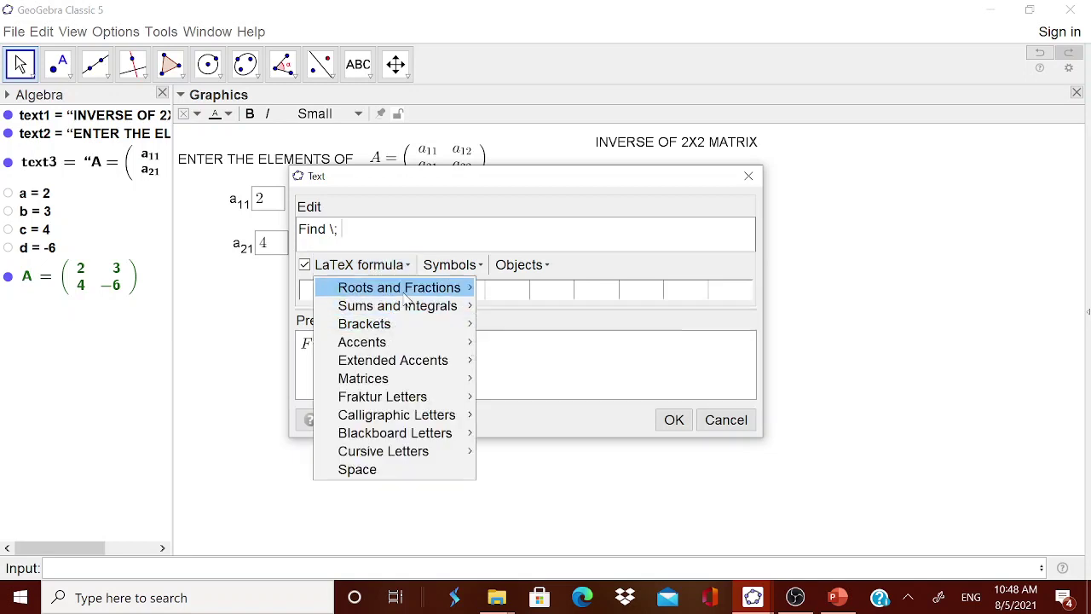
{"action": "mouse_move", "coordinate": [452, 287]}
{"action": "left_click", "coordinate": [499, 298]}
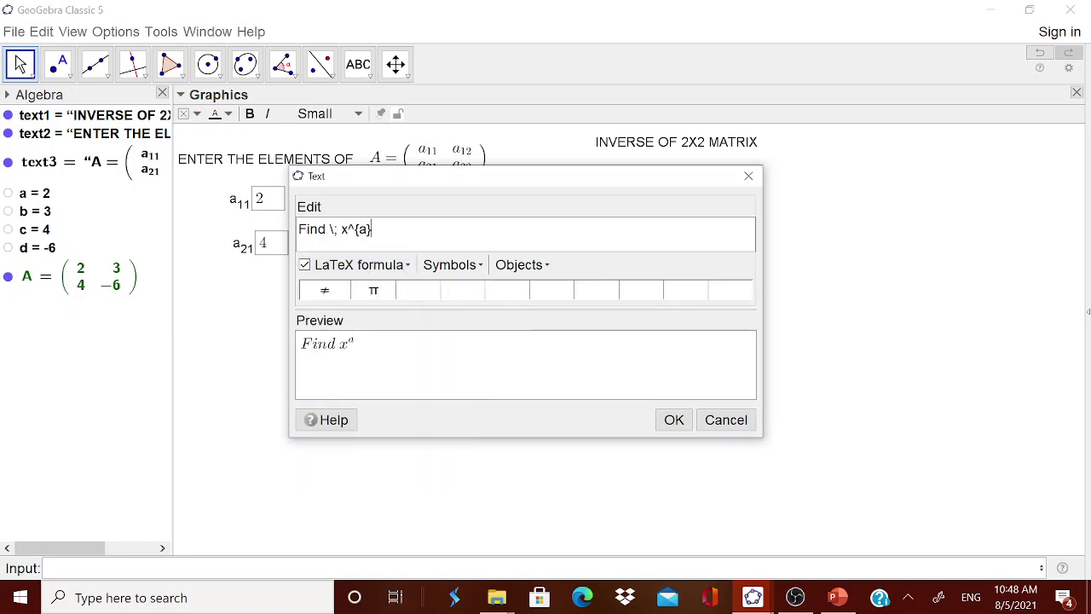
{"action": "double_click", "coordinate": [344, 228]}
{"action": "type", "text": "A"}
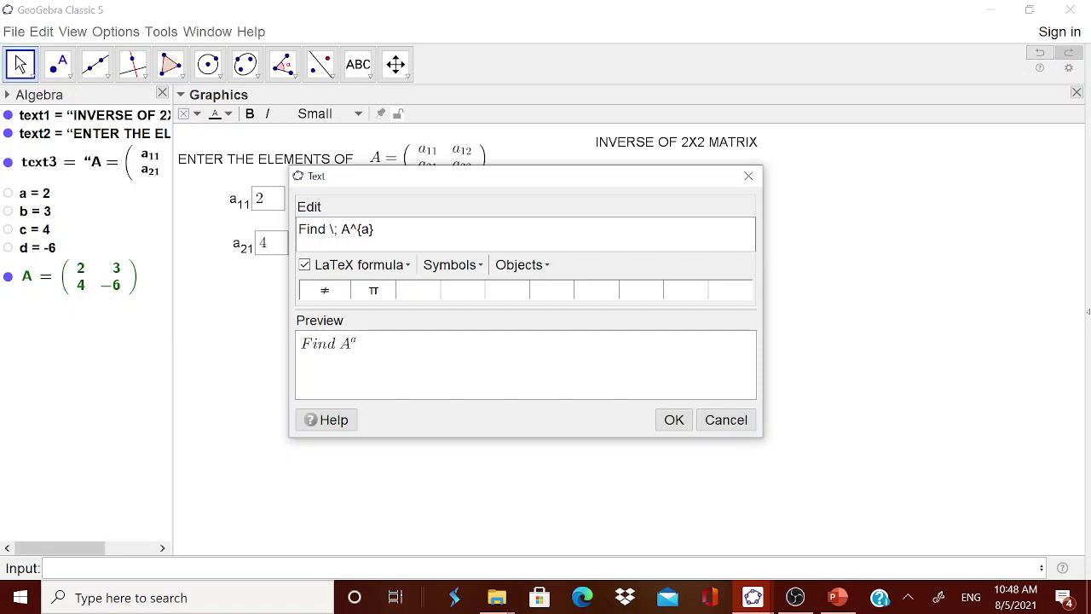
{"action": "type", "text": "-1"}
- Complete the formula with a spaced "for", "A=" and the linked matrix object A, and create the text
{"action": "left_click", "coordinate": [359, 264]}
{"action": "left_click", "coordinate": [384, 458]}
{"action": "type", "text": "\\; for"}
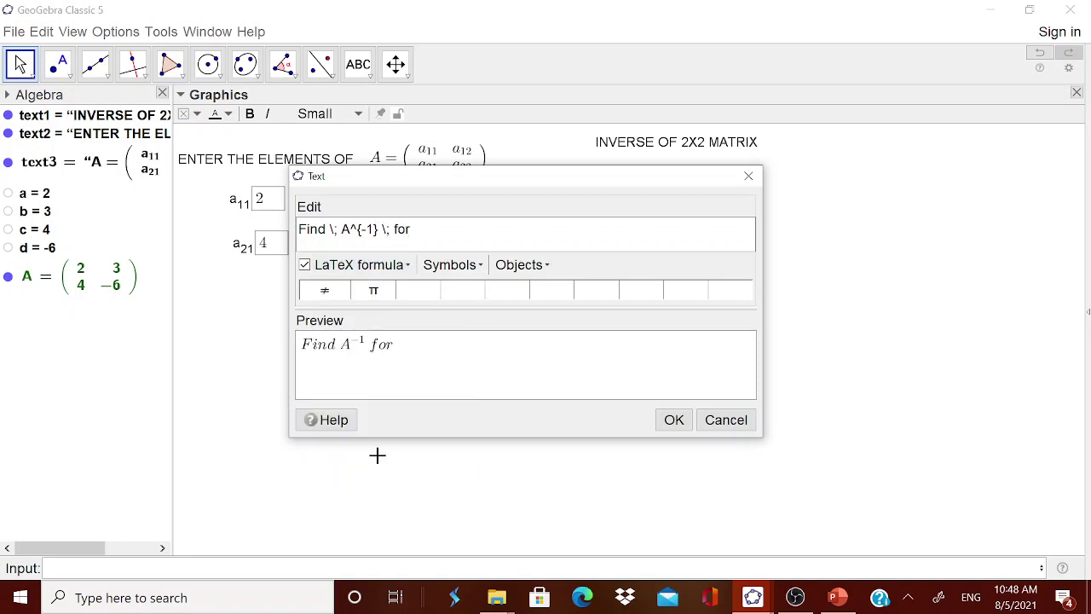
{"action": "left_click", "coordinate": [359, 265]}
{"action": "left_click", "coordinate": [380, 463]}
{"action": "left_click", "coordinate": [523, 265]}
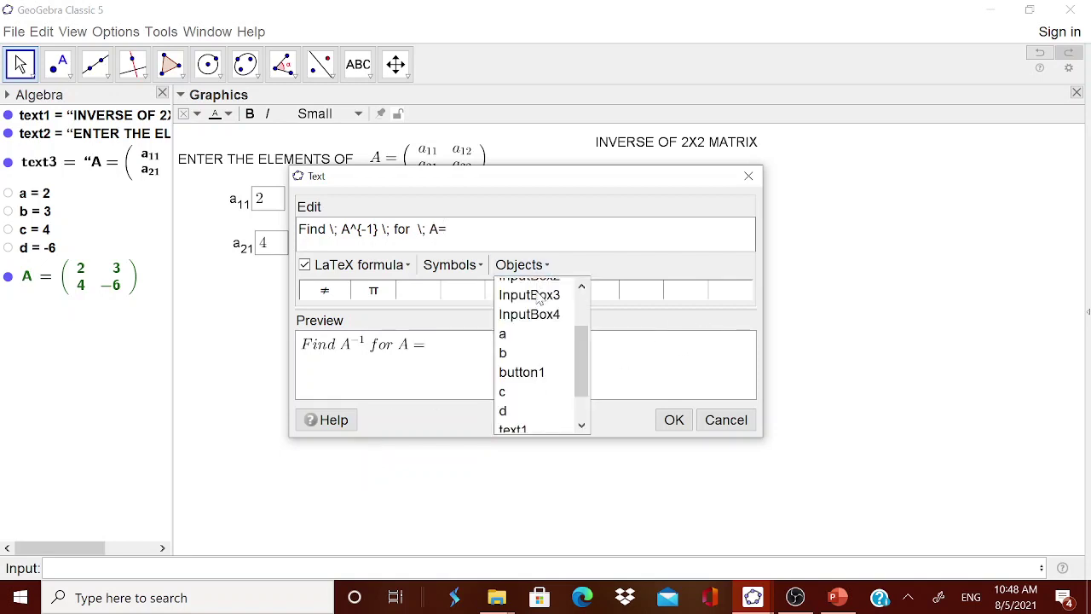
{"action": "scroll", "coordinate": [531, 351], "scroll_direction": "up", "scroll_amount": 2}
{"action": "left_click", "coordinate": [526, 308]}
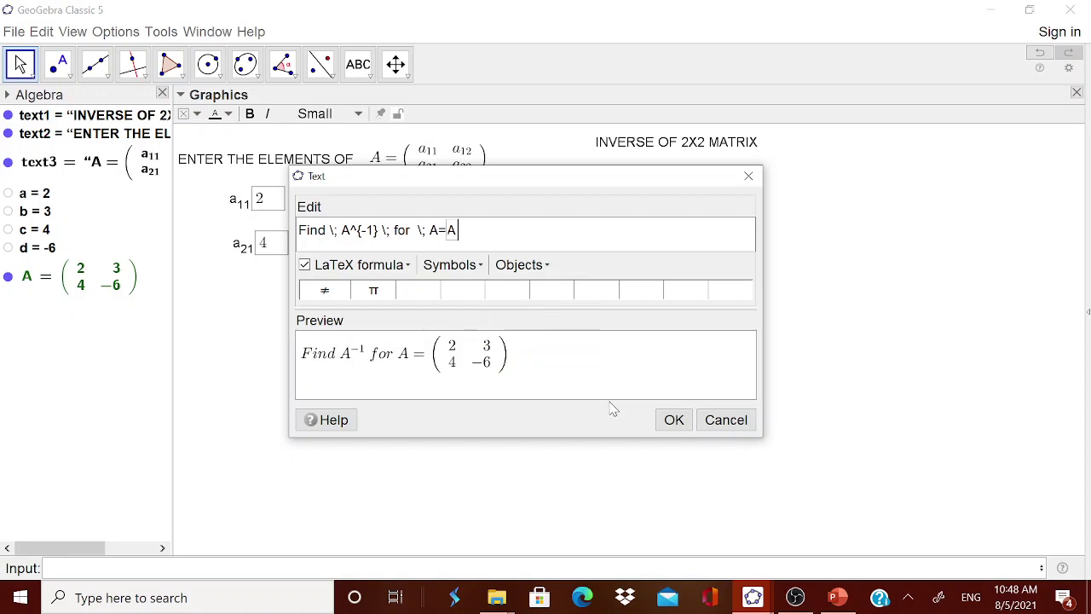
{"action": "left_click", "coordinate": [673, 420]}
- Move the "Find A^{-1} for A" text just beneath the NEW PROBLEM button and use that button to clear the elements
{"action": "left_click", "coordinate": [511, 324]}
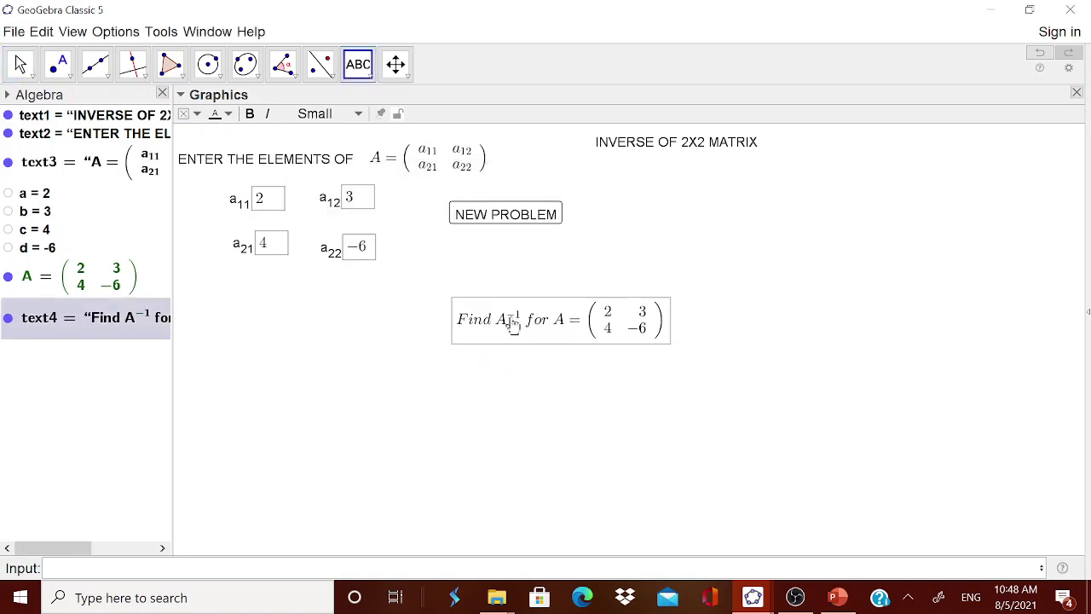
{"action": "left_click_drag", "start_coordinate": [511, 324], "coordinate": [492, 266]}
{"action": "key", "text": "Escape"}
{"action": "left_click", "coordinate": [520, 211]}
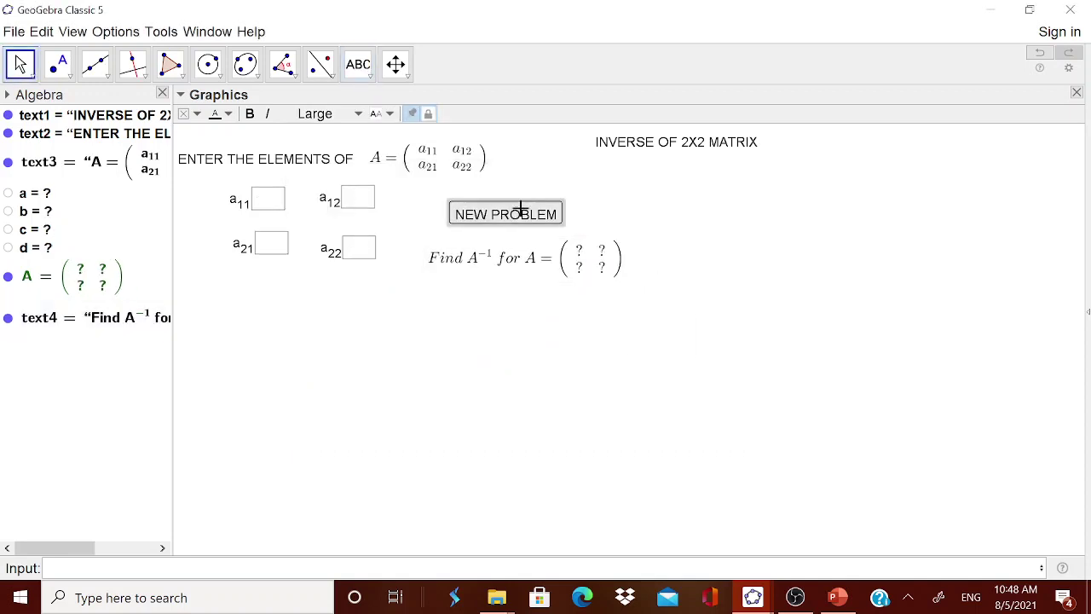
- Start a LaTeX text in the empty area below the input boxes, with A between vertical bars followed by "="
{"action": "left_click", "coordinate": [372, 76]}
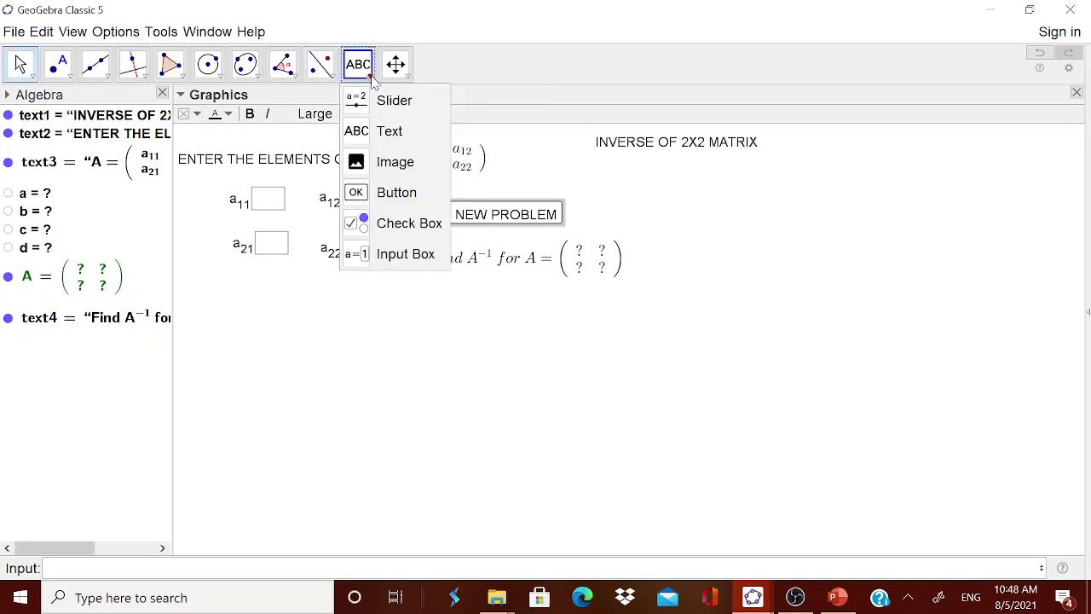
{"action": "left_click", "coordinate": [376, 136]}
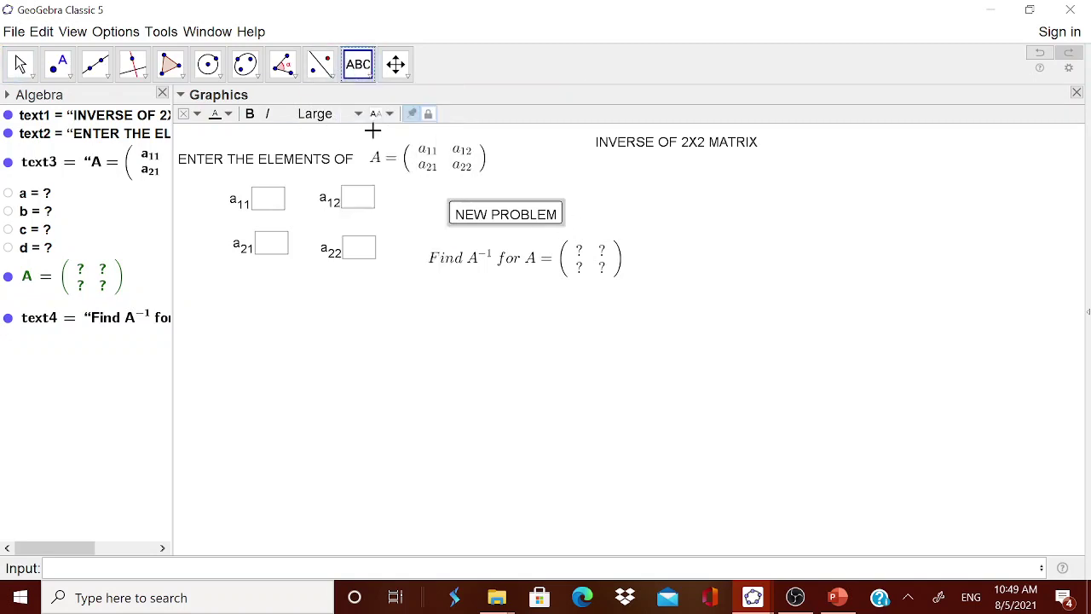
{"action": "left_click", "coordinate": [377, 339]}
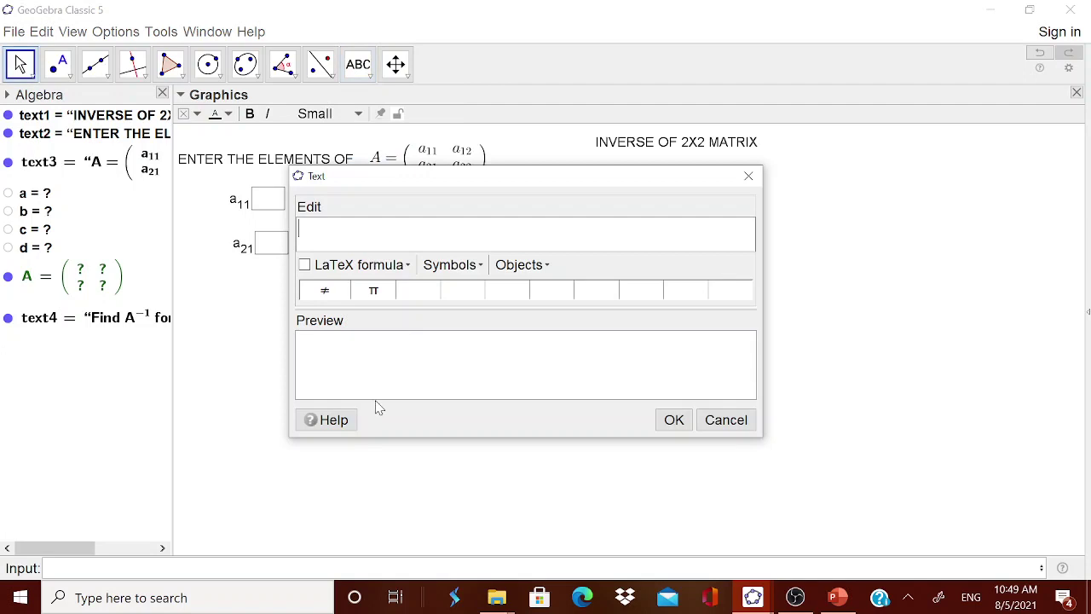
{"action": "left_click", "coordinate": [306, 265]}
{"action": "left_click", "coordinate": [342, 271]}
{"action": "mouse_move", "coordinate": [358, 331]}
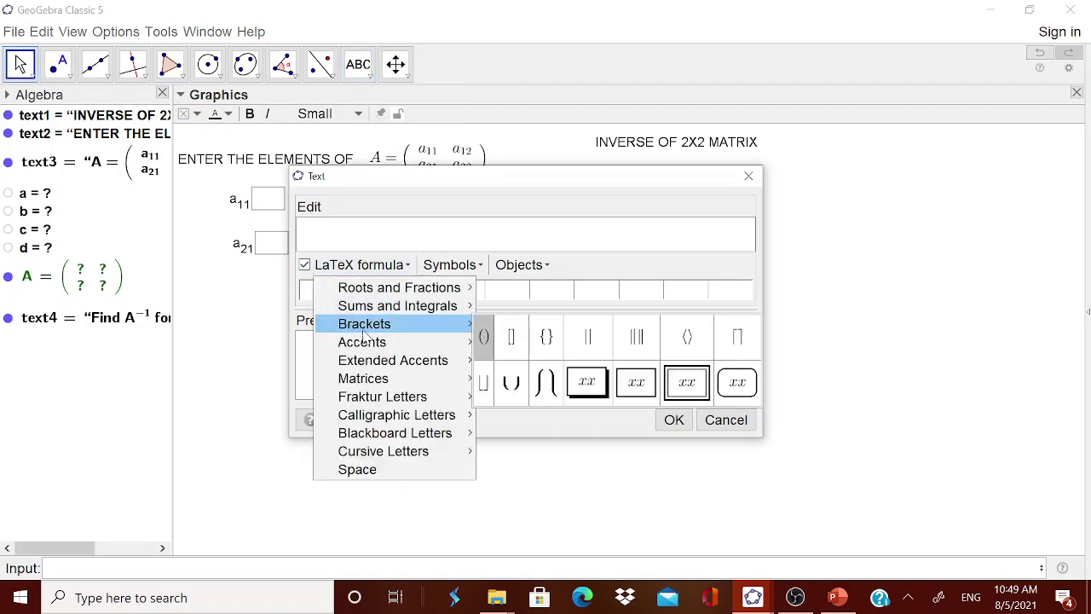
{"action": "left_click", "coordinate": [576, 345]}
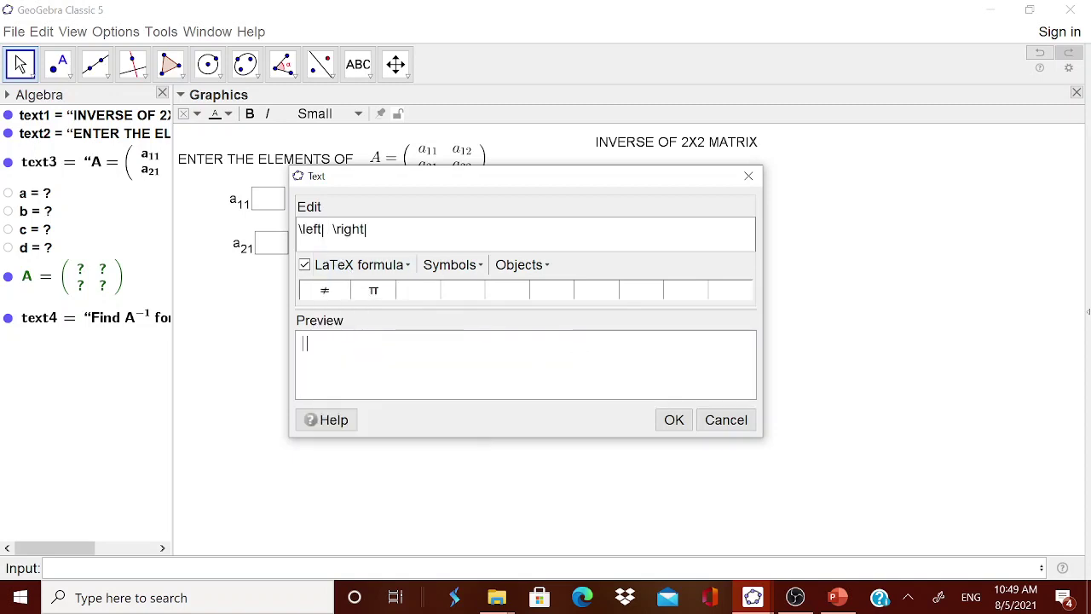
{"action": "type", "text": "A"}
{"action": "type", "text": "="}
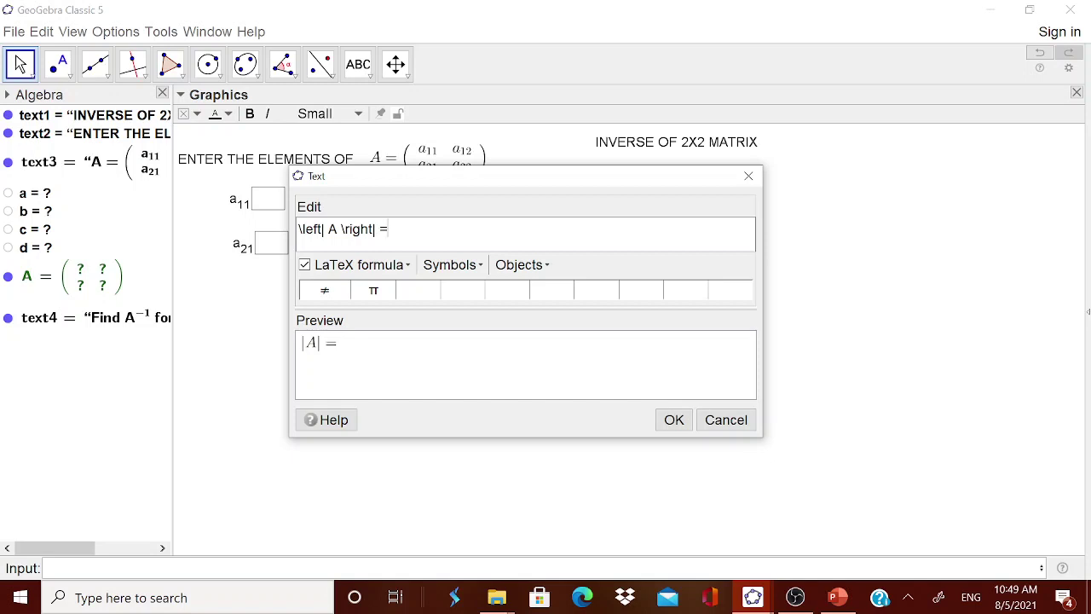
- Append a second pair of vertical bars after the equals sign of the |A| formula
{"action": "left_click", "coordinate": [372, 271]}
{"action": "mouse_move", "coordinate": [374, 293]}
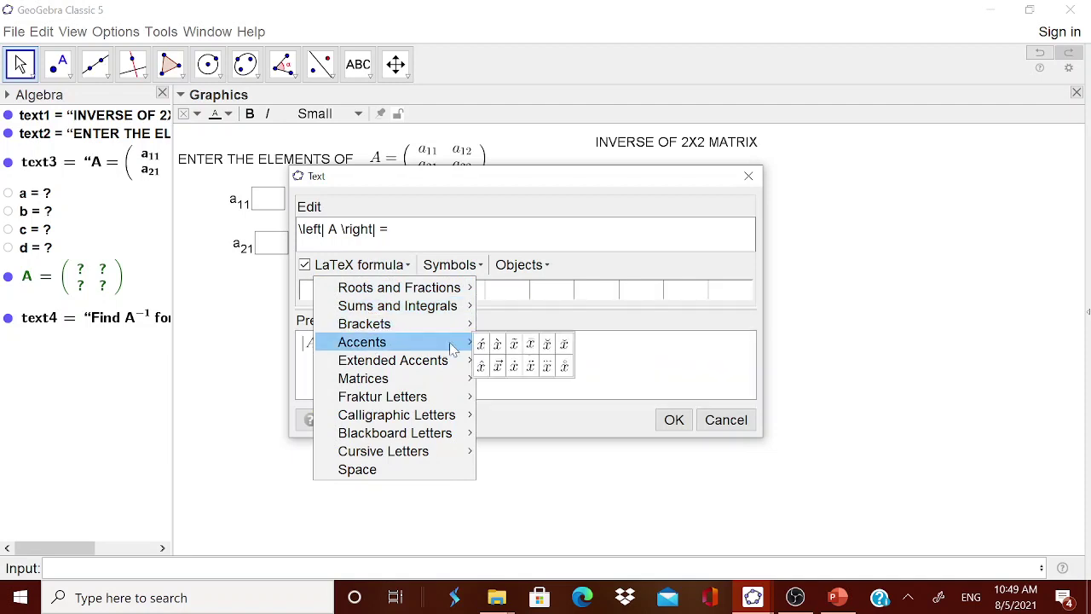
{"action": "mouse_move", "coordinate": [397, 330]}
{"action": "left_click", "coordinate": [588, 335]}
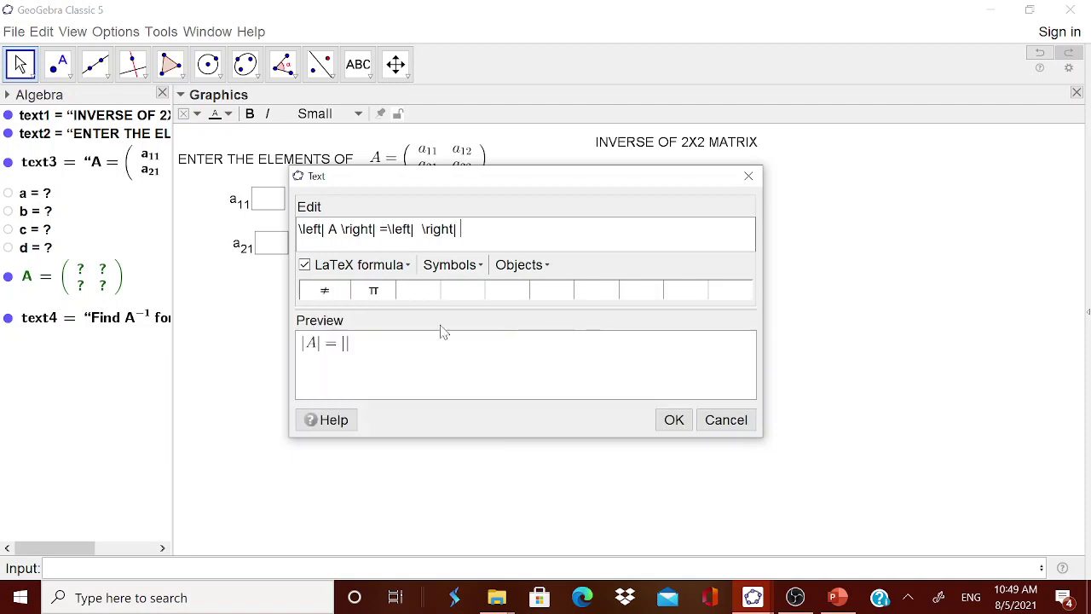
{"action": "left_click", "coordinate": [379, 266]}
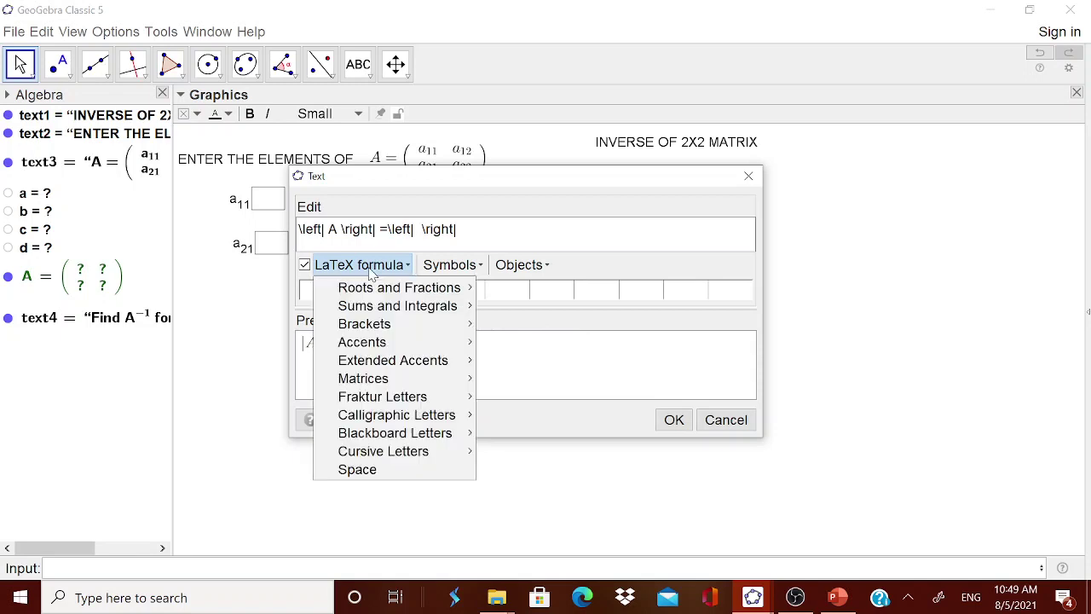
{"action": "mouse_move", "coordinate": [426, 283]}
{"action": "left_click", "coordinate": [520, 265]}
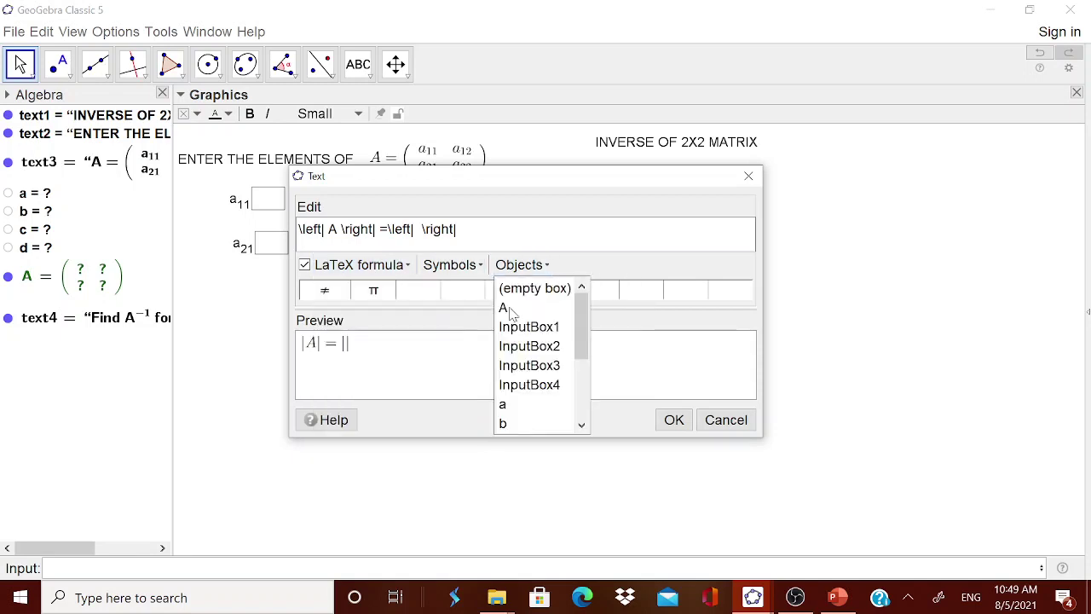
{"action": "left_click", "coordinate": [510, 356]}
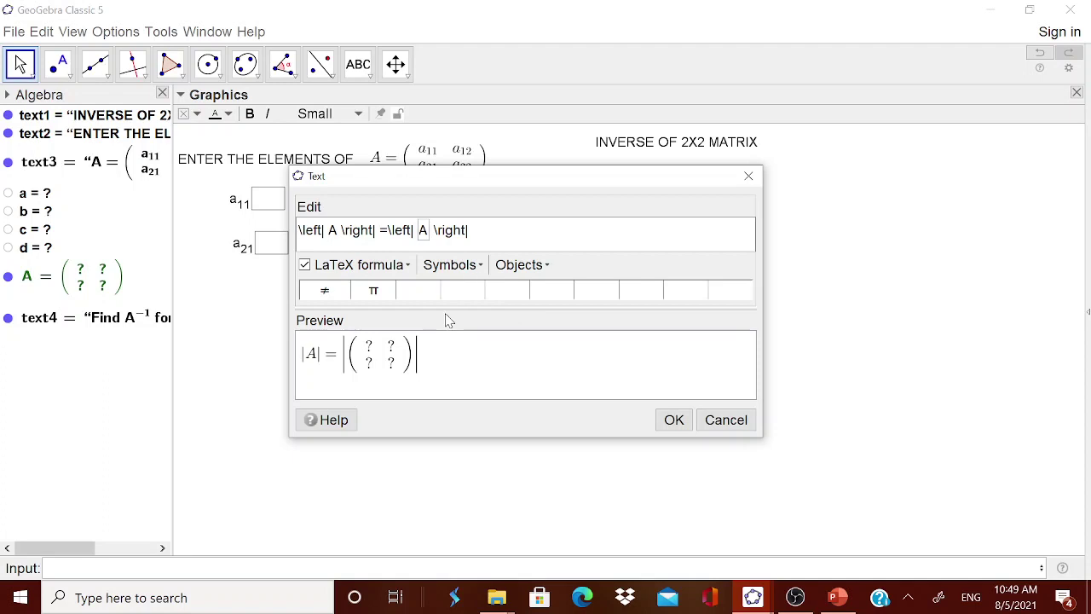
{"action": "key", "text": "BackSpace"}
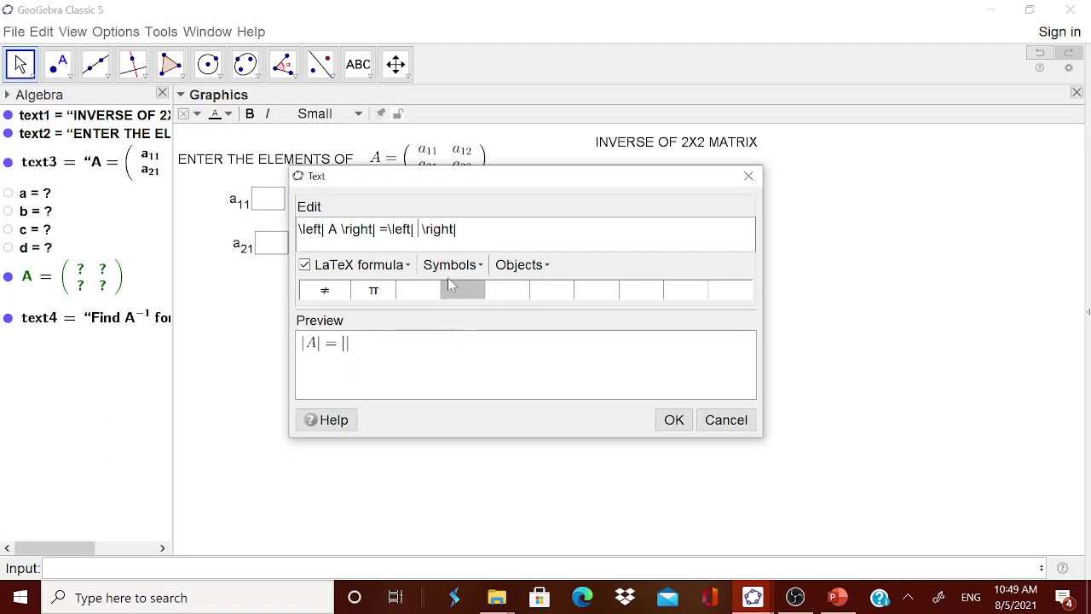
- Insert a 2x2 matrix template between the second pair of vertical bars
{"action": "left_click", "coordinate": [379, 269]}
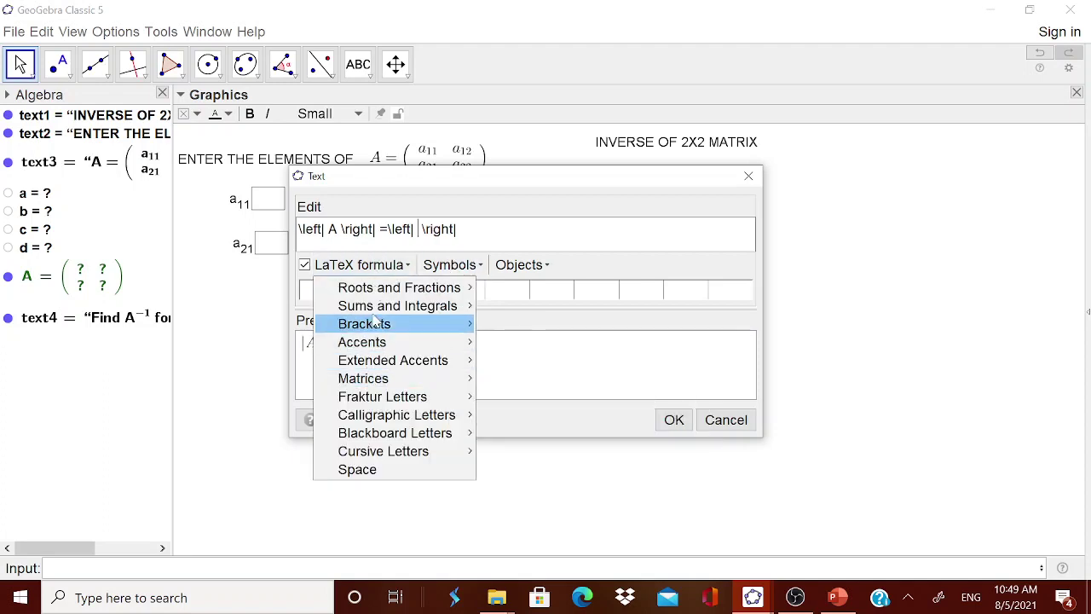
{"action": "mouse_move", "coordinate": [363, 383]}
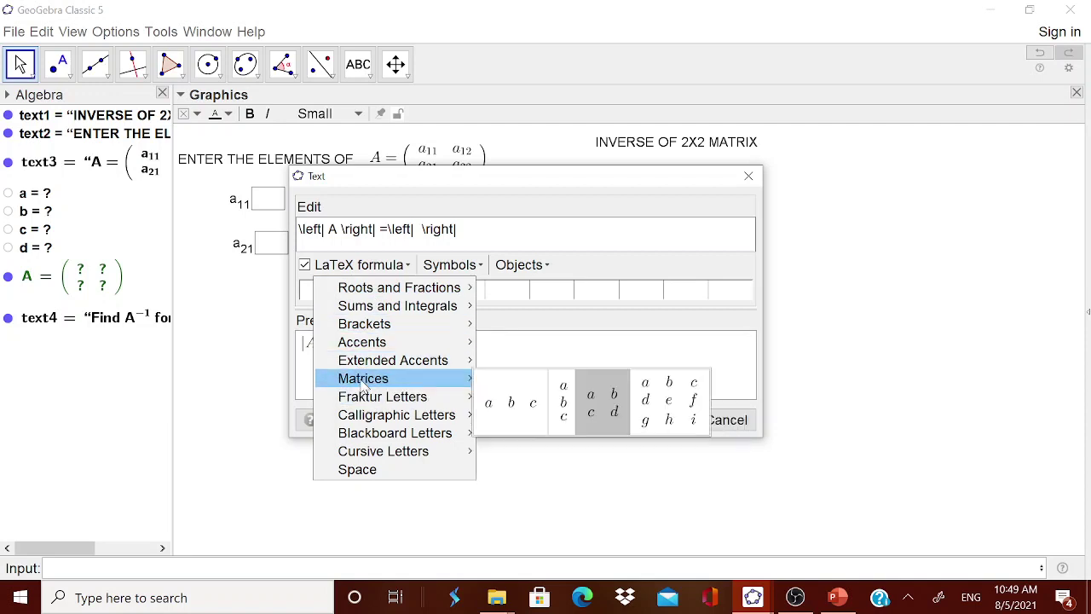
{"action": "left_click", "coordinate": [602, 398]}
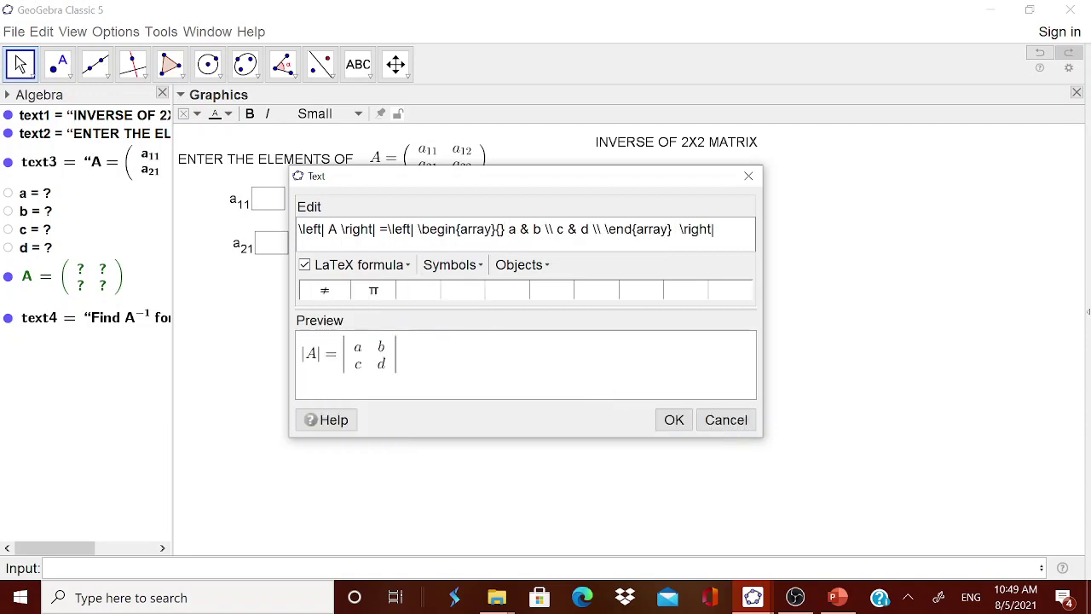
- Replace the first-row letters a and b of the matrix template with the linked objects a and b
{"action": "key", "text": "BackSpace"}
{"action": "left_click", "coordinate": [520, 265]}
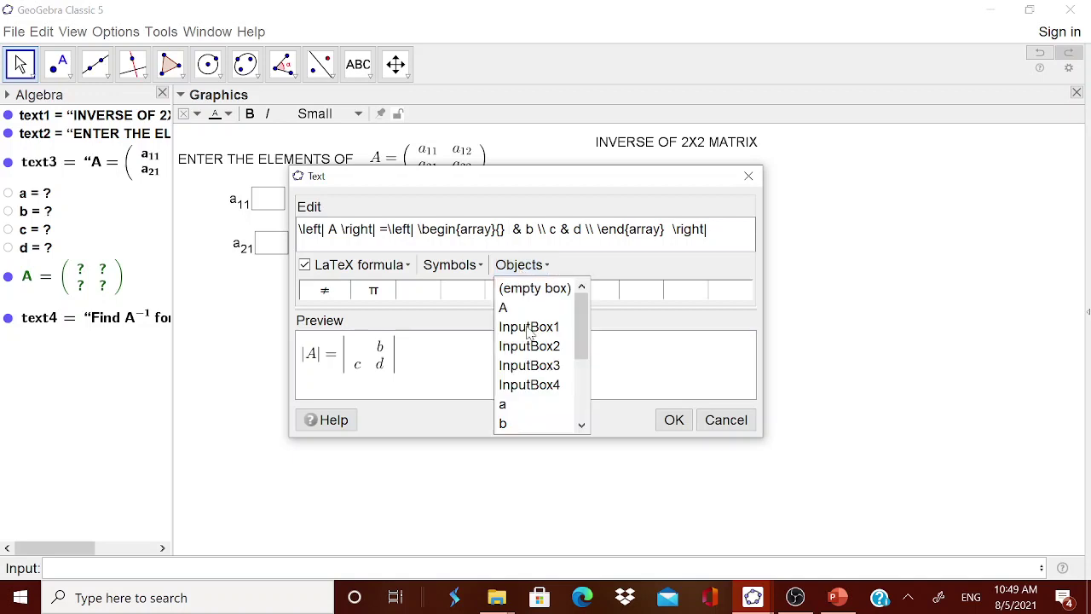
{"action": "left_click", "coordinate": [512, 404]}
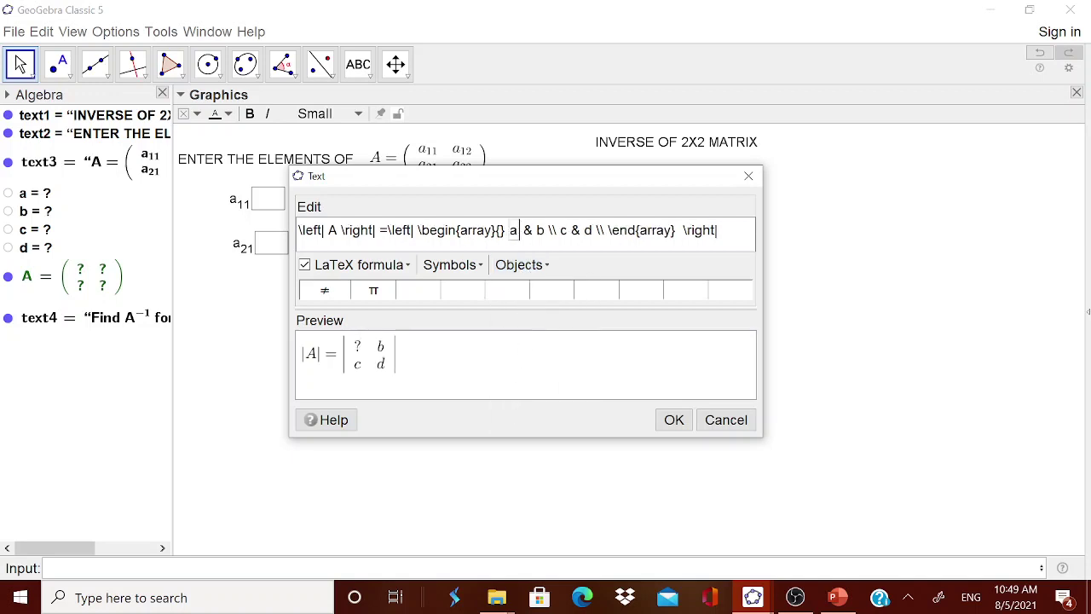
{"action": "left_click", "coordinate": [537, 230]}
{"action": "key", "text": "Delete"}
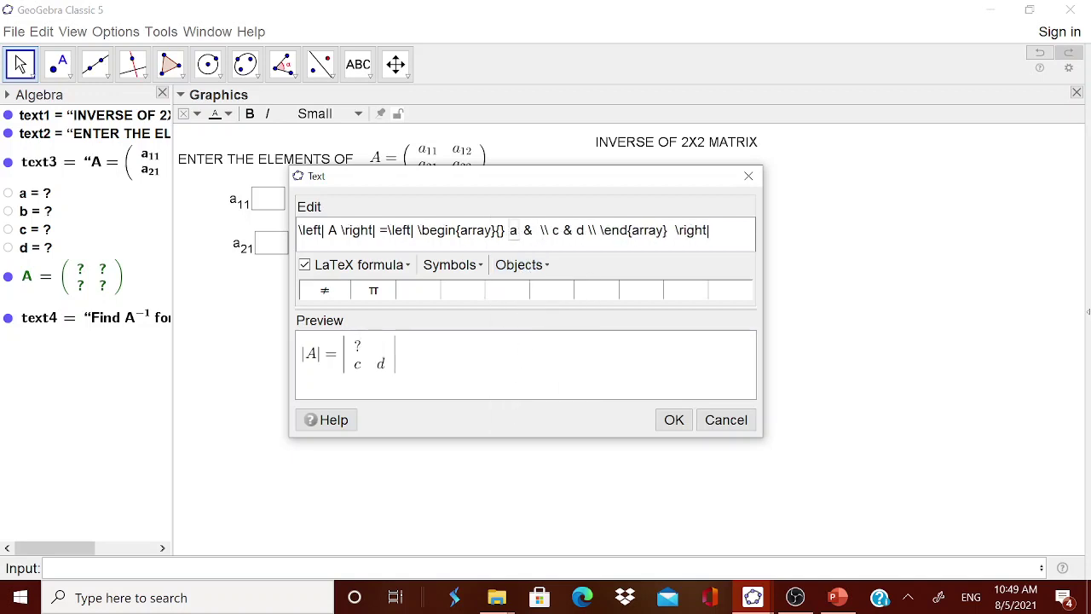
{"action": "left_click", "coordinate": [522, 265]}
{"action": "left_click", "coordinate": [537, 425]}
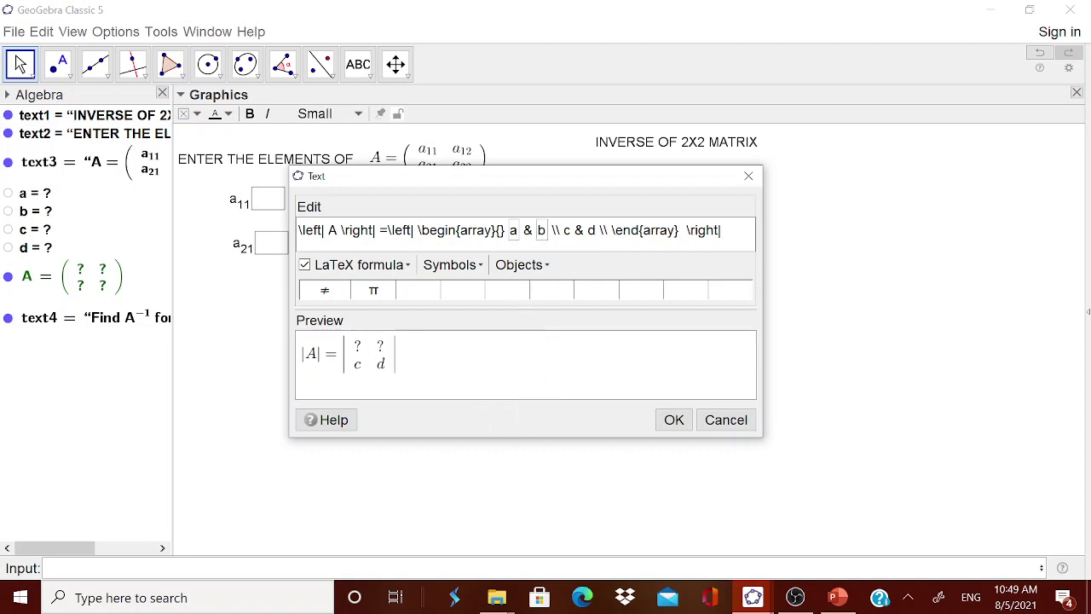
- Replace the second-row letters c and d of the matrix template with the linked objects c and d
{"action": "left_click", "coordinate": [564, 230]}
{"action": "key", "text": "Delete"}
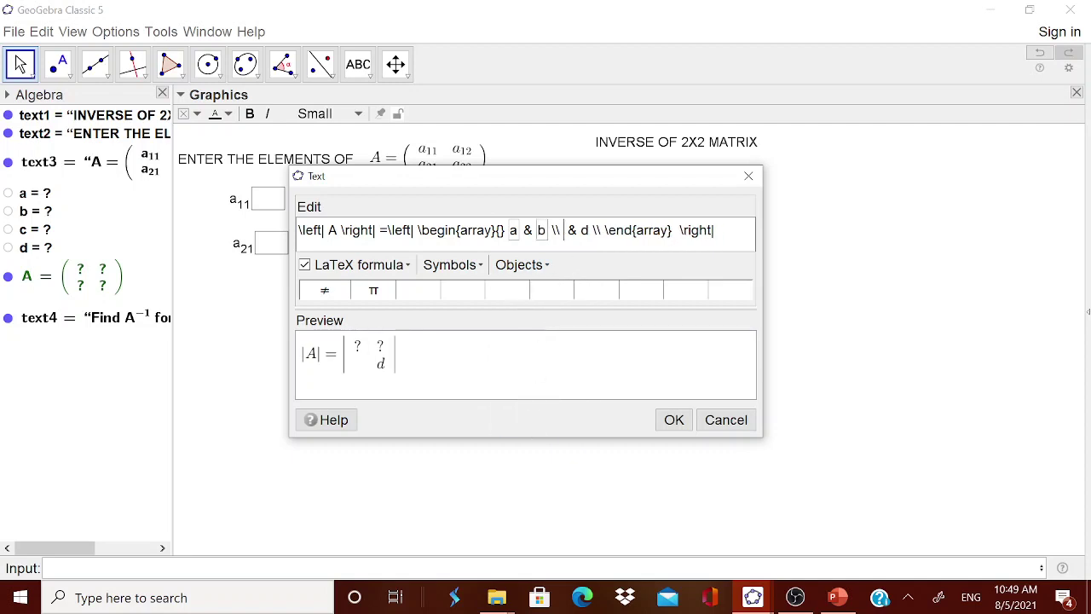
{"action": "left_click", "coordinate": [533, 262]}
{"action": "scroll", "coordinate": [514, 413], "scroll_direction": "down", "scroll_amount": 2}
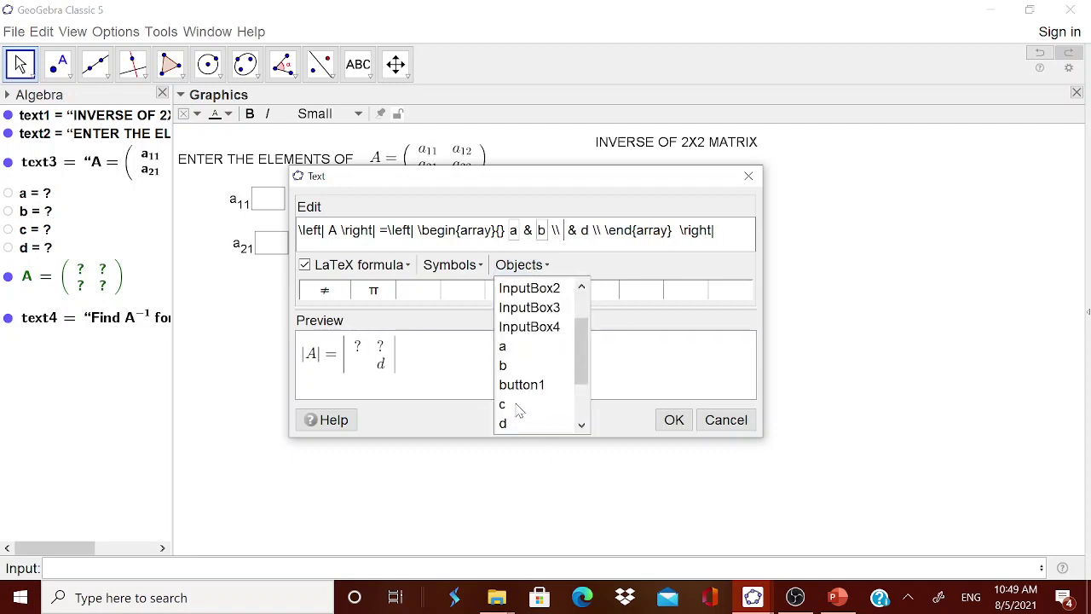
{"action": "left_click", "coordinate": [517, 404]}
{"action": "double_click", "coordinate": [595, 230]}
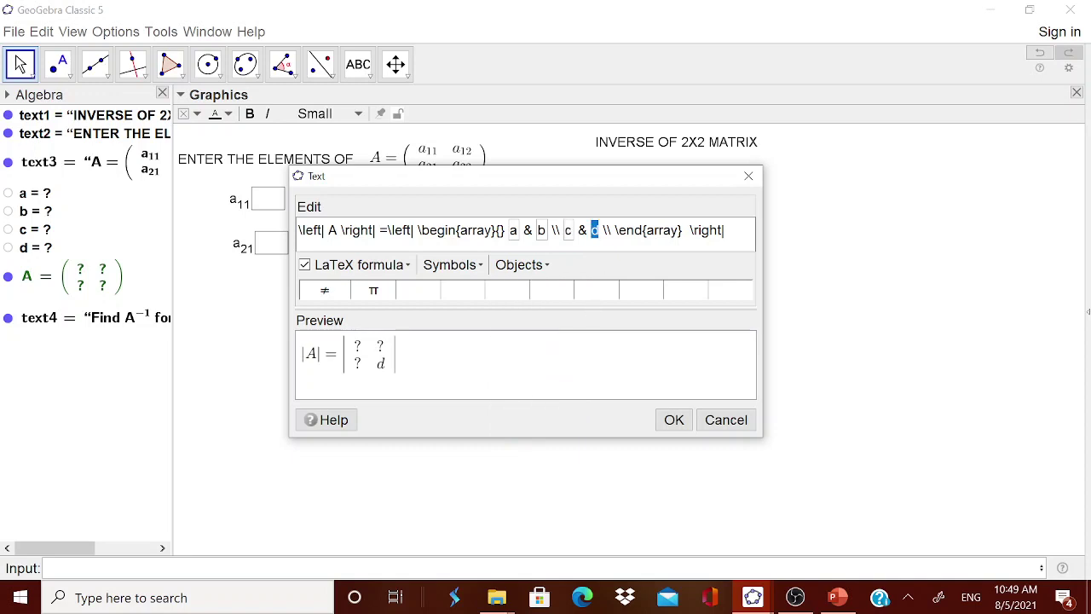
{"action": "key", "text": "Delete"}
{"action": "left_click", "coordinate": [523, 266]}
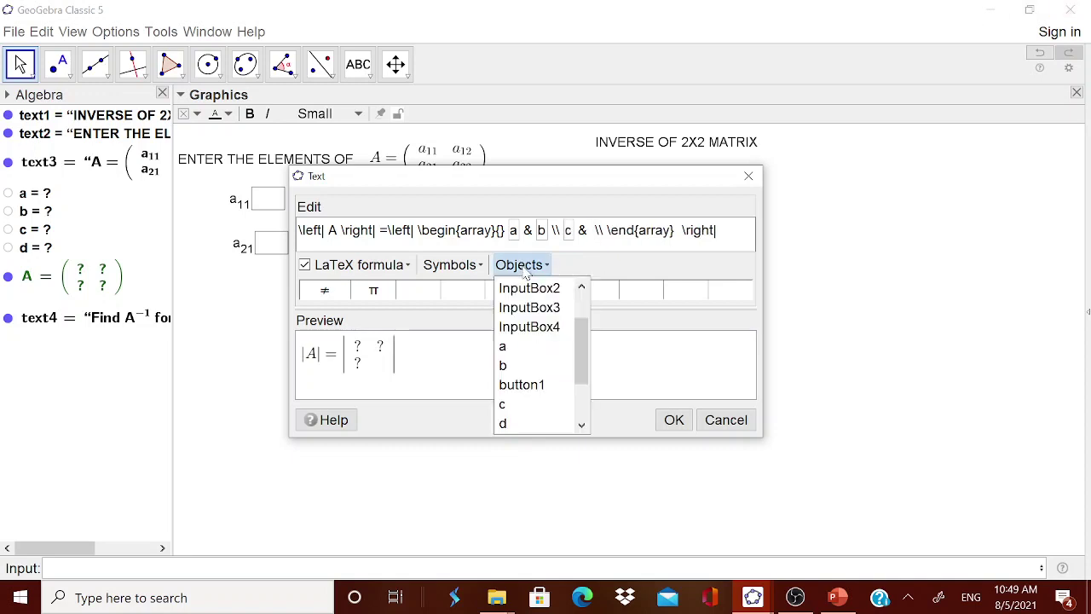
{"action": "left_click", "coordinate": [504, 424]}
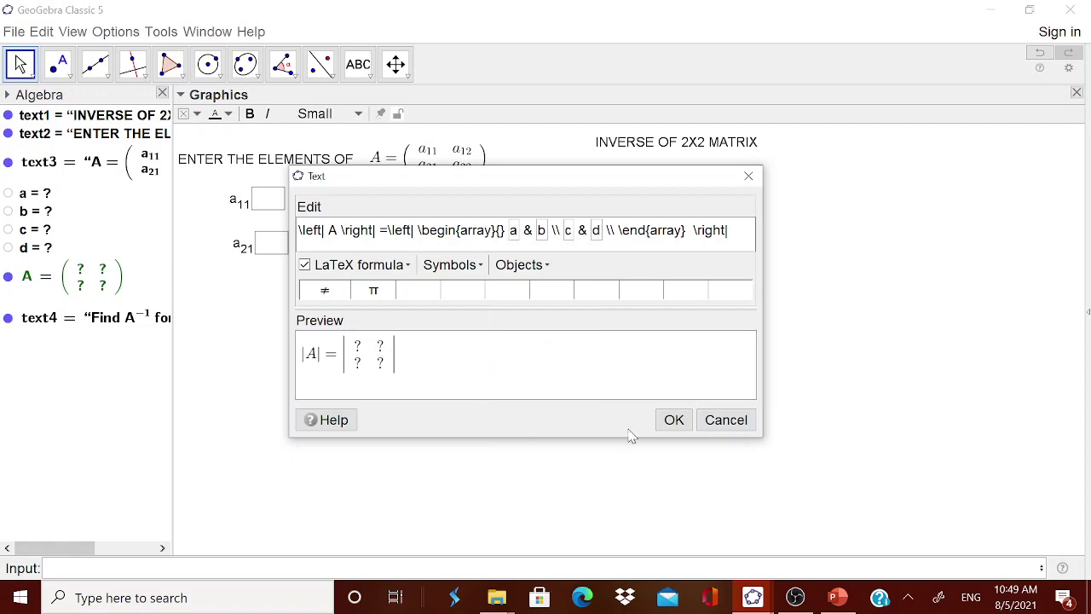
- Create the determinant text |A| and move it up to just beneath the element input boxes
{"action": "left_click", "coordinate": [674, 419]}
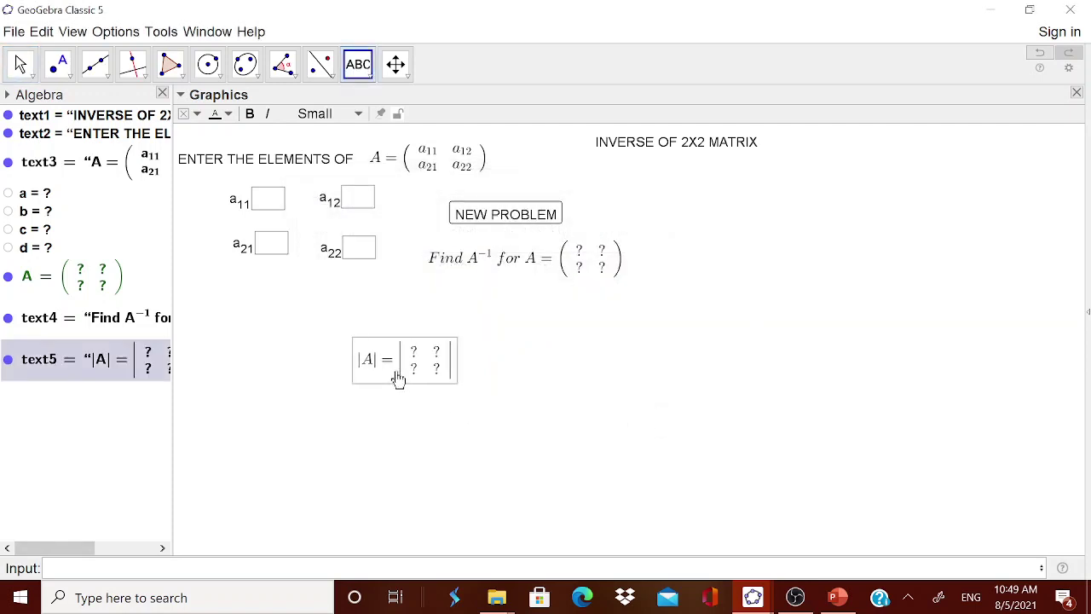
{"action": "left_click_drag", "start_coordinate": [398, 378], "coordinate": [335, 339]}
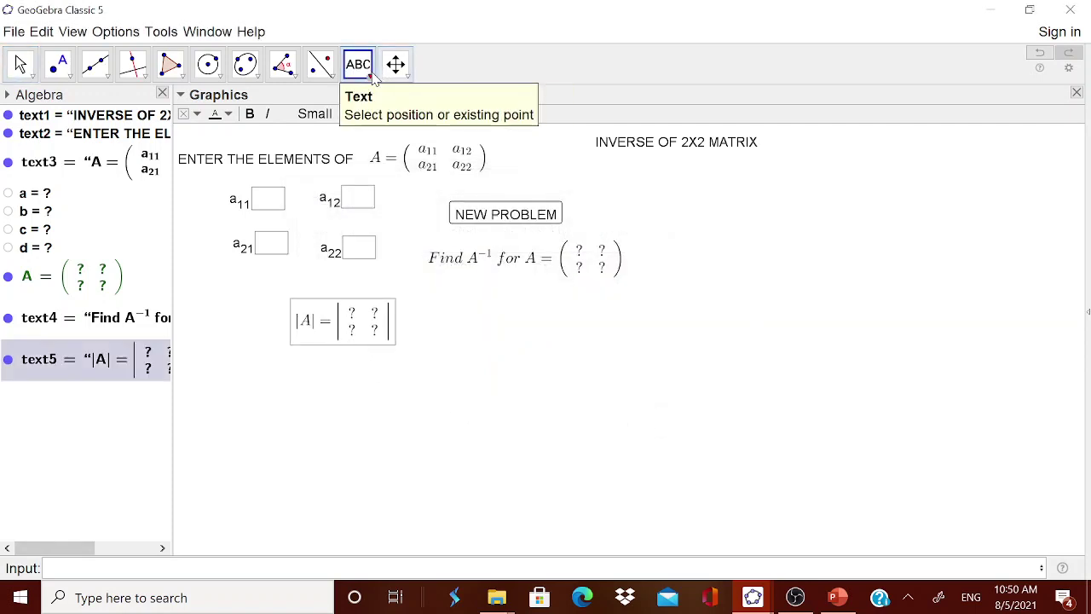
- Start a plain text in the empty lower area with "=(" followed by the linked object a
{"action": "left_click", "coordinate": [373, 76]}
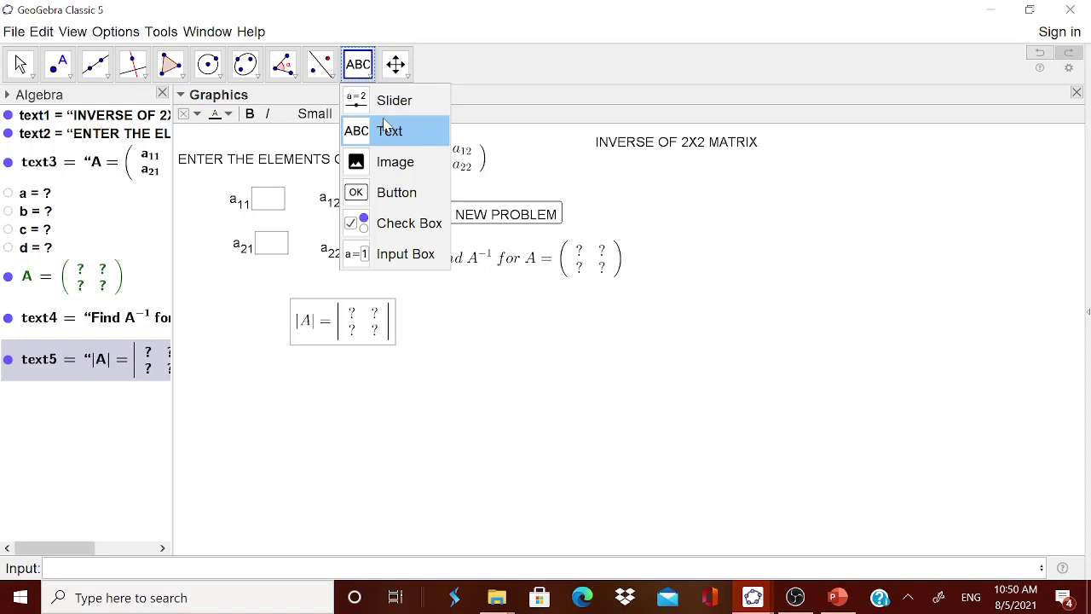
{"action": "left_click", "coordinate": [385, 130]}
{"action": "left_click", "coordinate": [634, 461]}
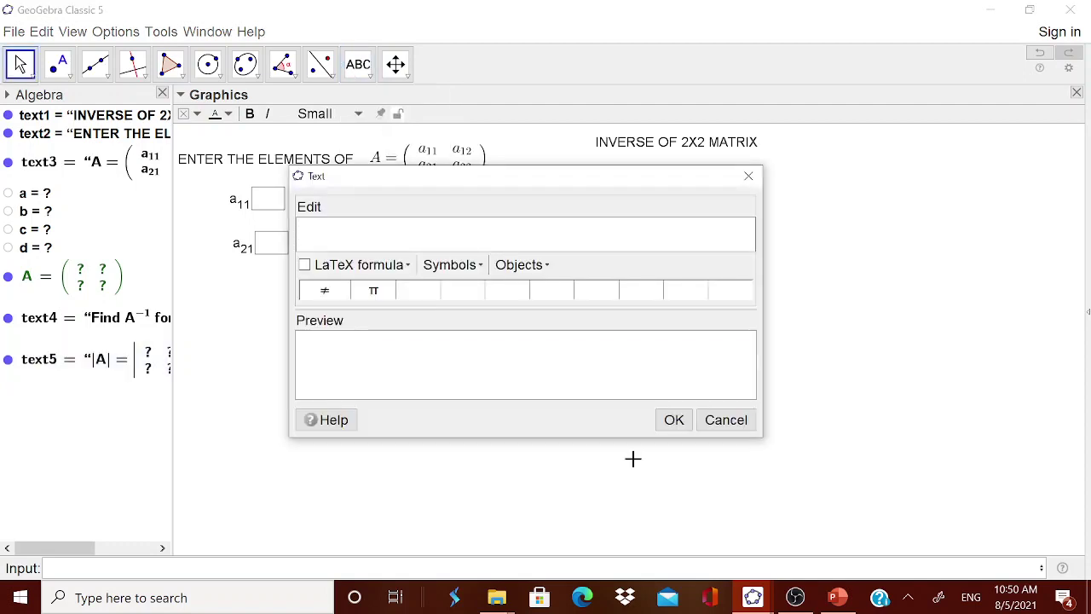
{"action": "type", "text": "="}
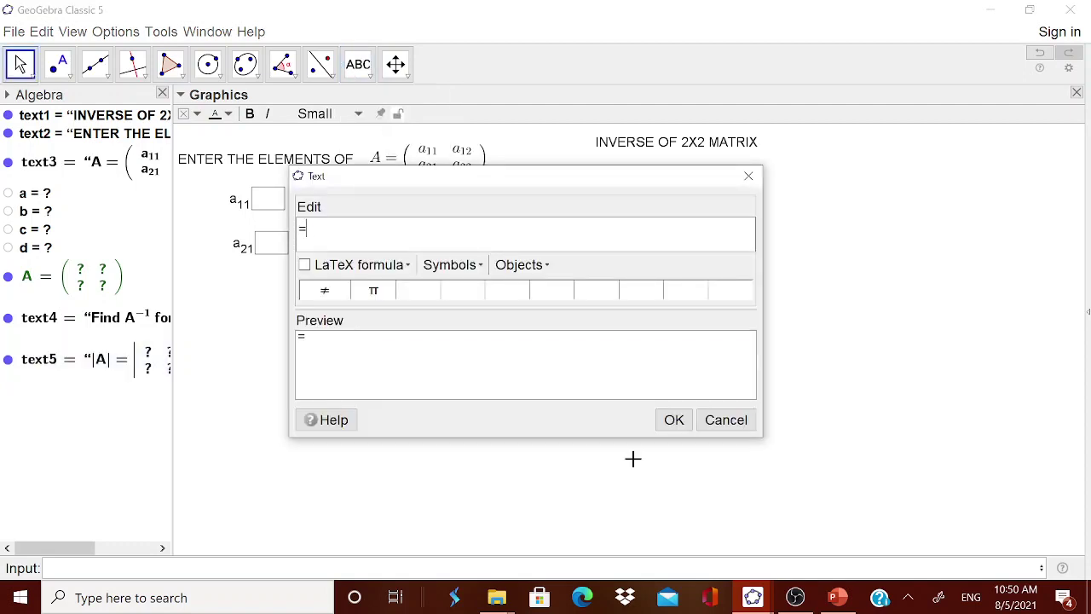
{"action": "type", "text": "("}
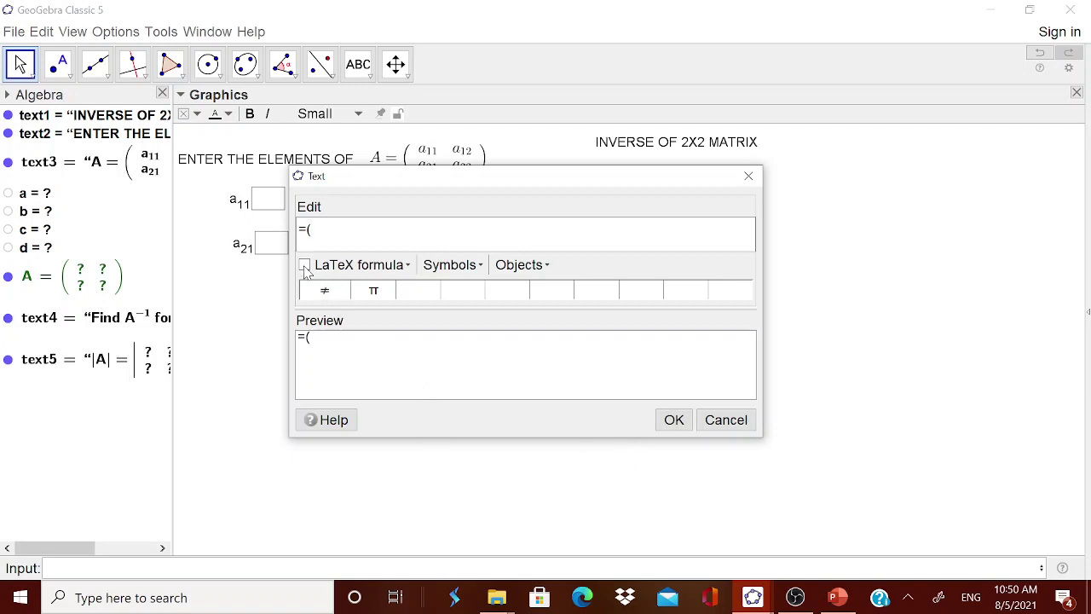
{"action": "left_click", "coordinate": [521, 269]}
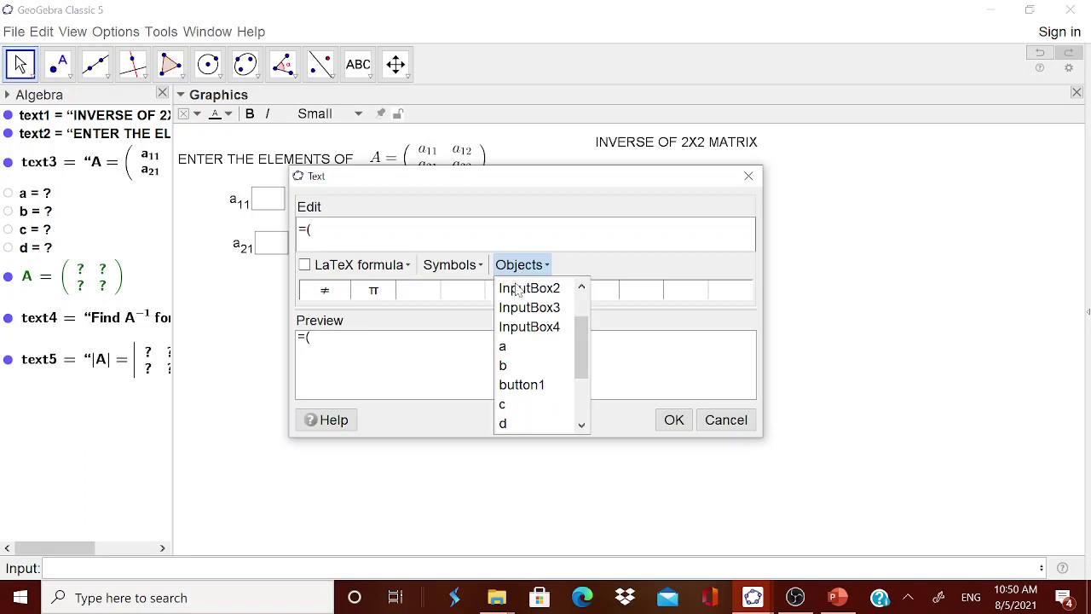
{"action": "left_click", "coordinate": [511, 346]}
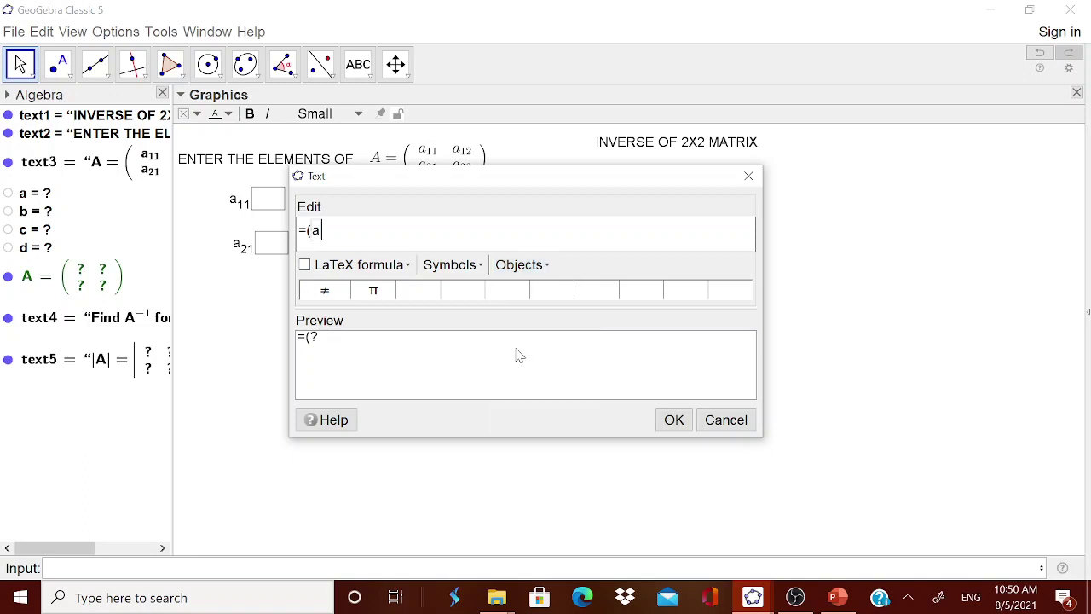
- Continue the text with ")(", the linked object d and ")-"
{"action": "type", "text": ")("}
{"action": "left_click", "coordinate": [520, 264]}
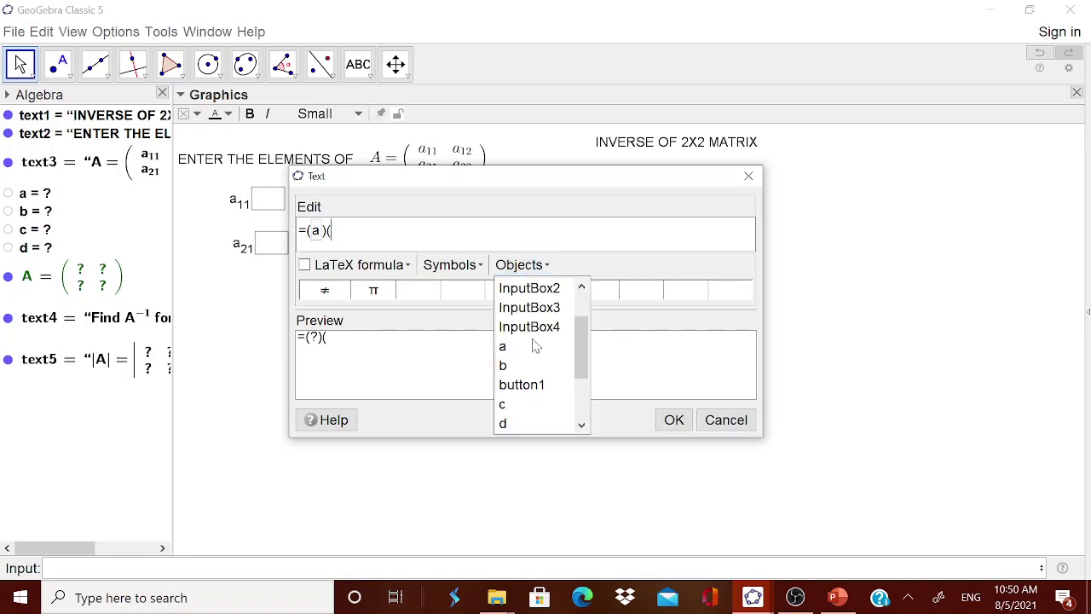
{"action": "left_click", "coordinate": [508, 424]}
{"action": "type", "text": ")-"}
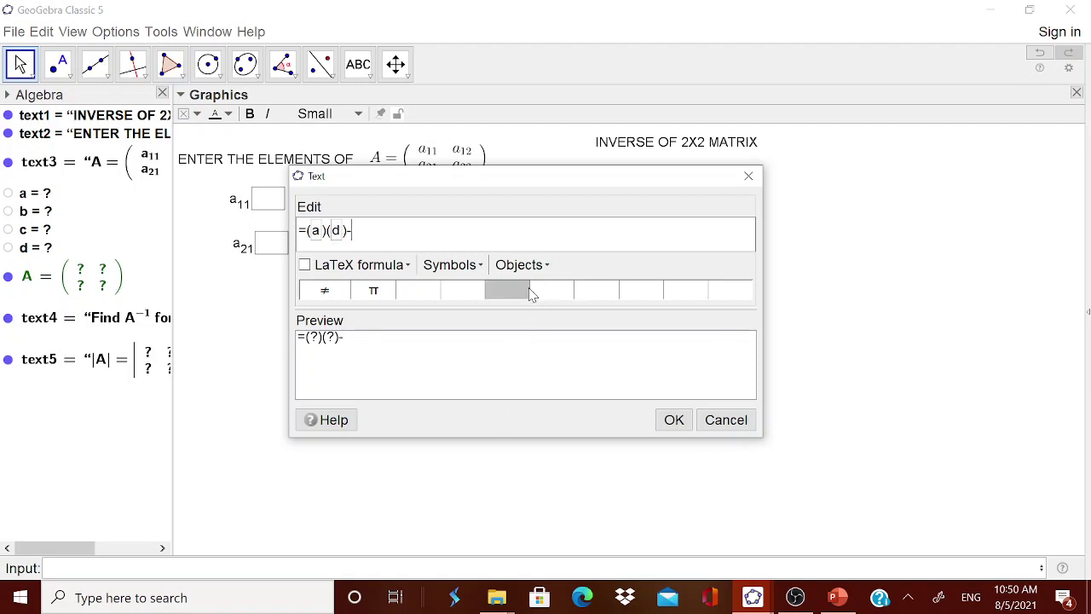
{"action": "left_click", "coordinate": [521, 265]}
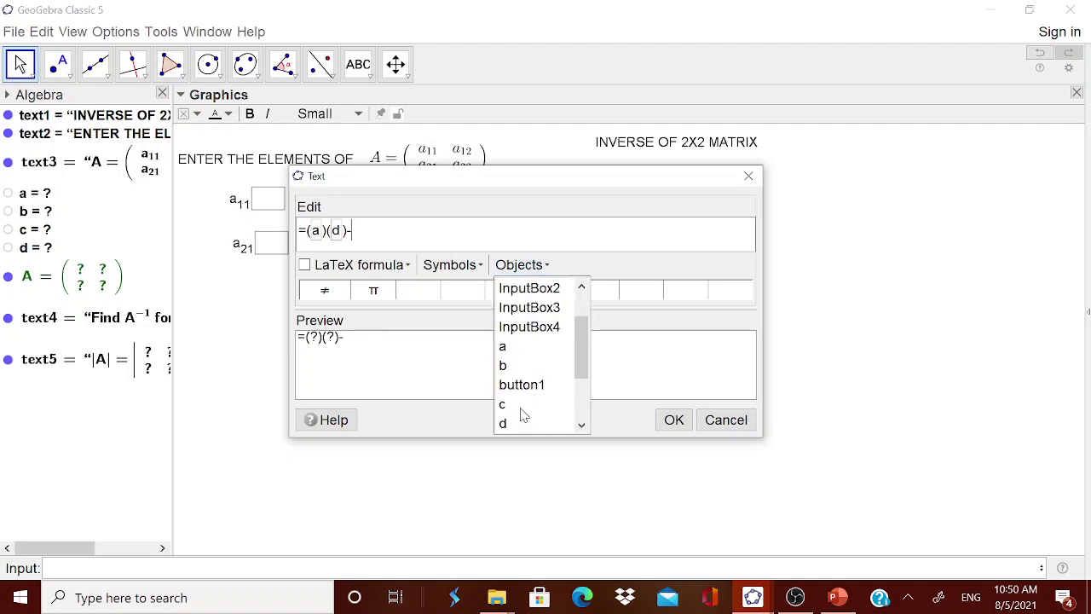
{"action": "type", "text": "-("}
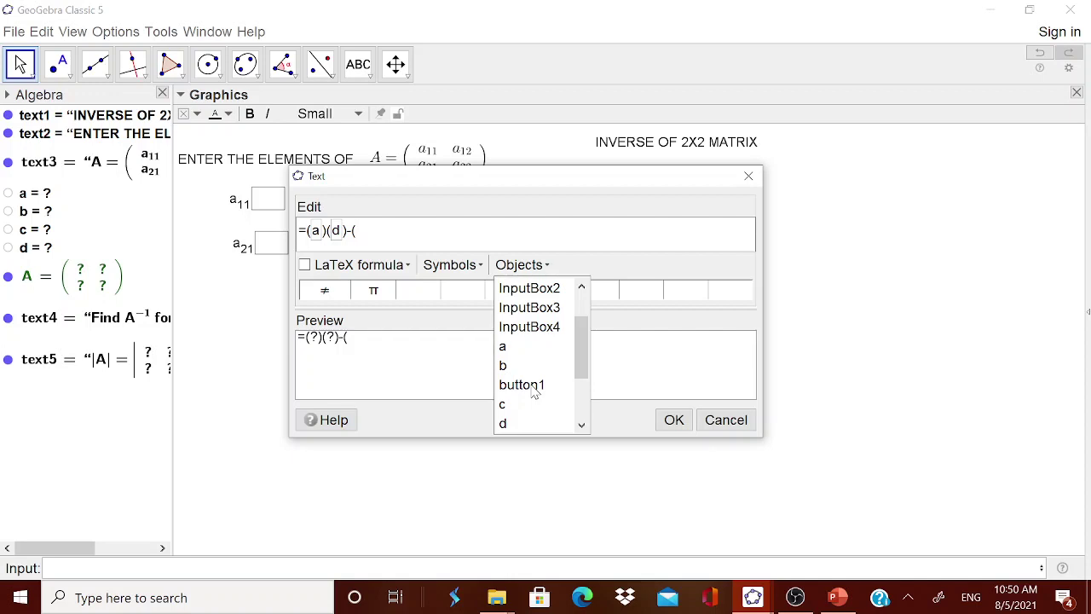
{"action": "left_click", "coordinate": [526, 383]}
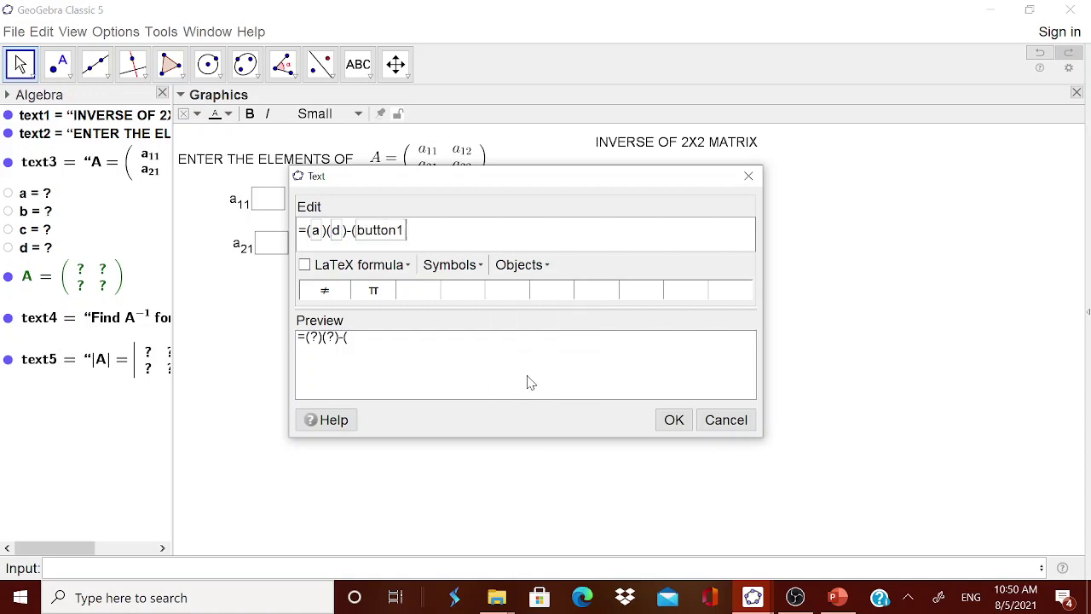
{"action": "key", "text": "BackSpace"}
{"action": "key", "text": "BackSpace"}
{"action": "key", "text": "BackSpace"}
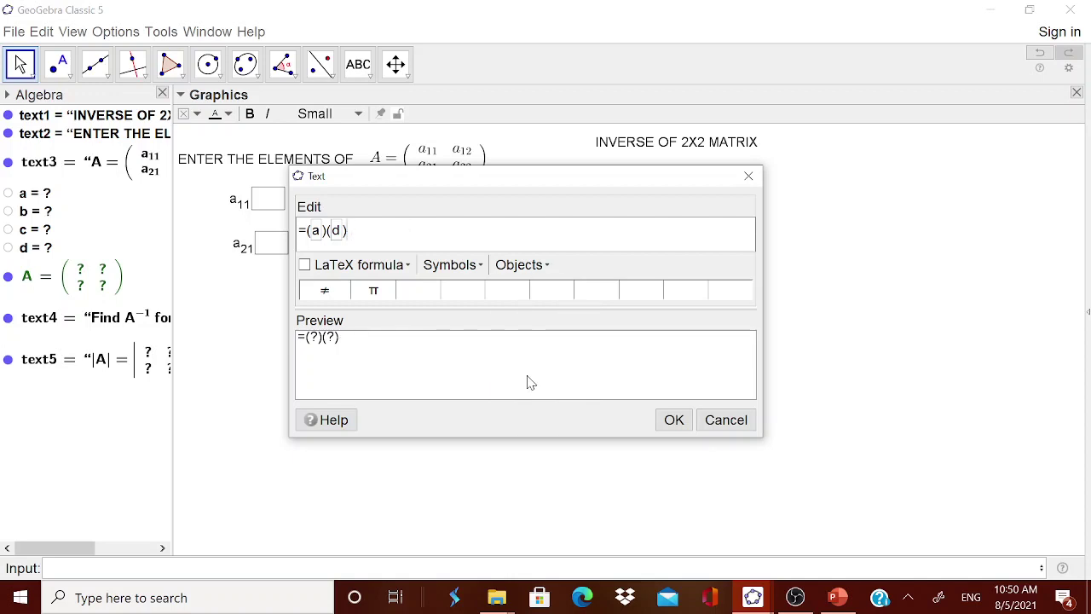
- Complete the text with "-(b)(c)", using linked objects b and c, and move it just beneath the determinant |A|
{"action": "type", "text": "-("}
{"action": "left_click", "coordinate": [500, 265]}
{"action": "left_click", "coordinate": [503, 365]}
{"action": "left_click", "coordinate": [523, 271]}
{"action": "scroll", "coordinate": [522, 418], "scroll_direction": "down", "scroll_amount": 1}
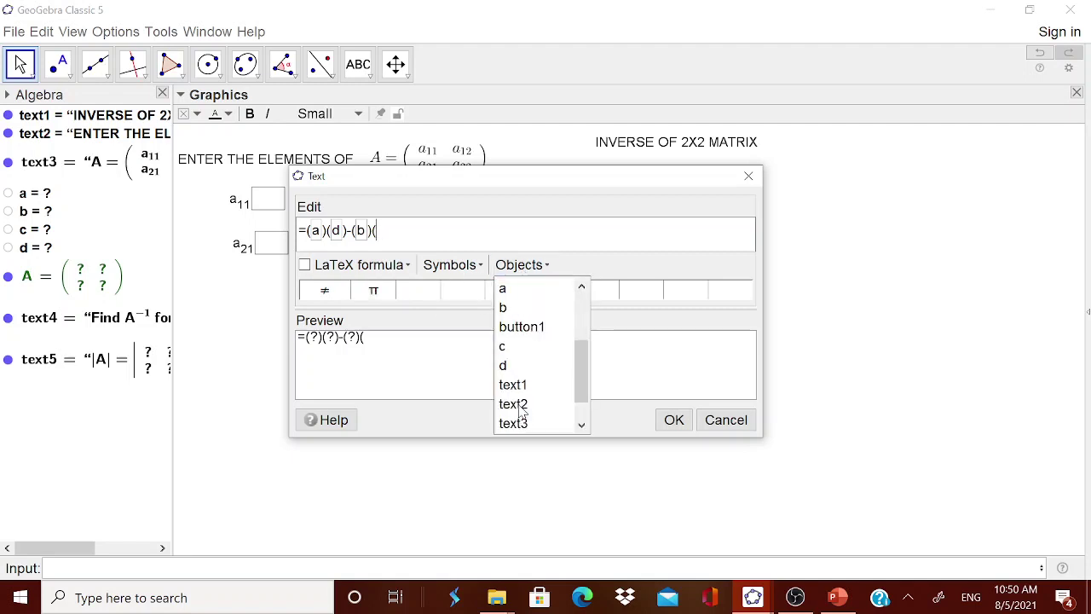
{"action": "left_click", "coordinate": [519, 348]}
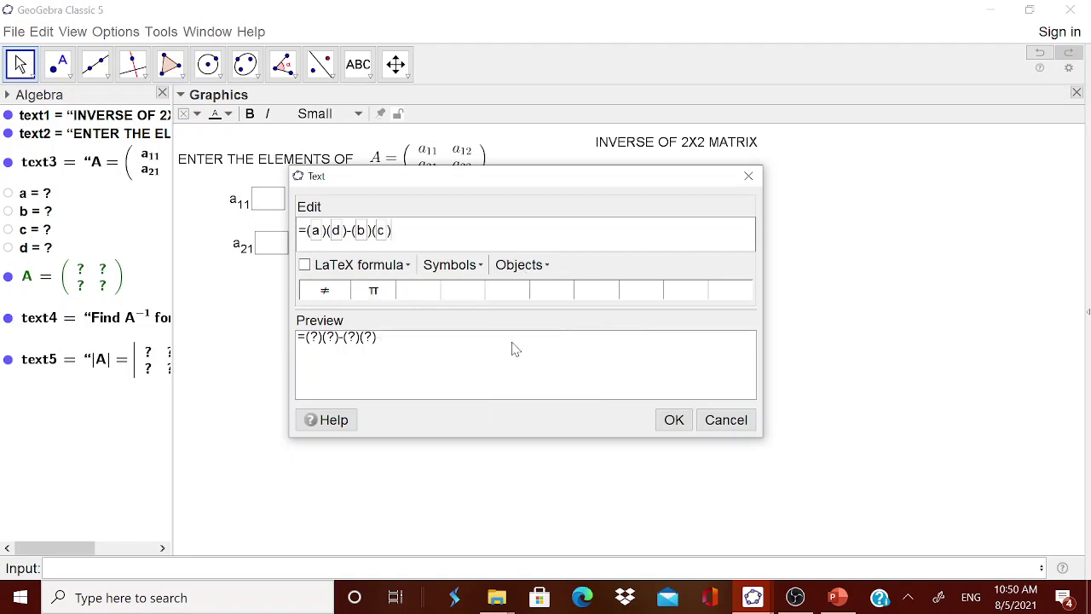
{"action": "left_click", "coordinate": [674, 419]}
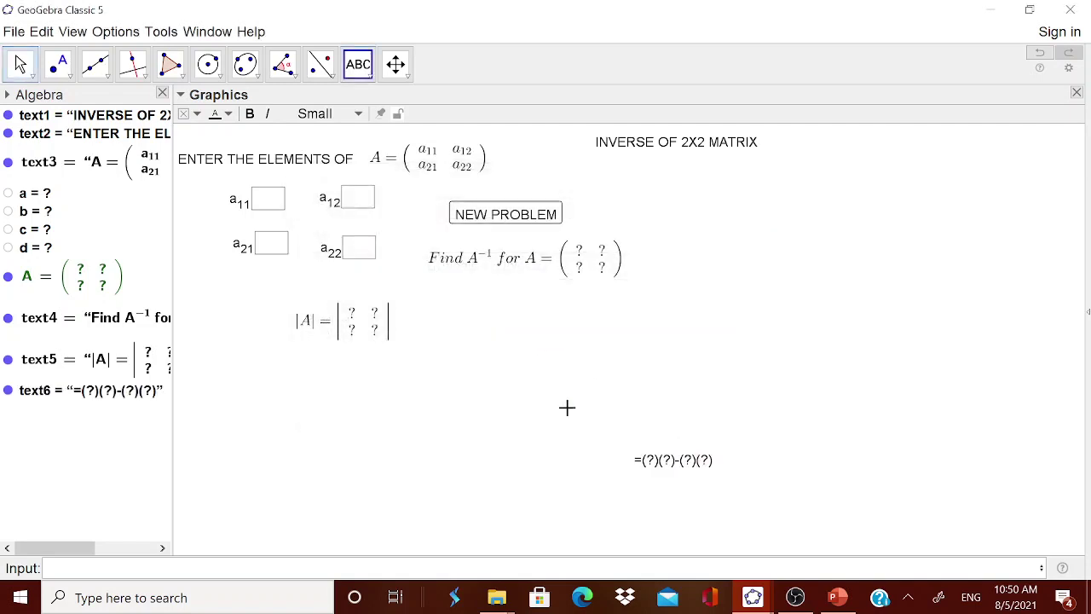
{"action": "left_click_drag", "start_coordinate": [679, 472], "coordinate": [371, 378]}
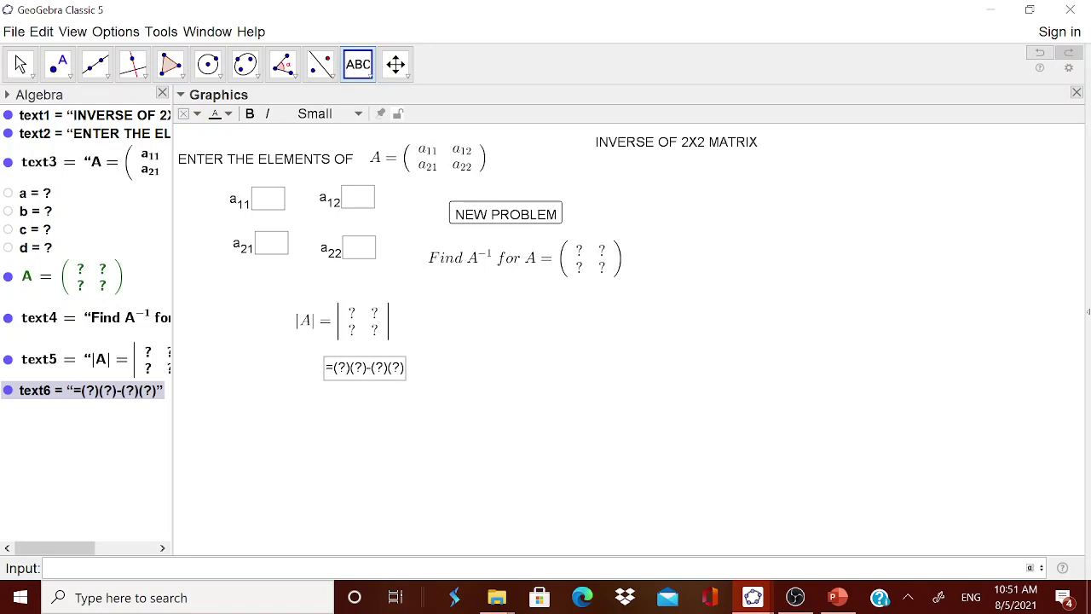
- Define a new number calculated as ad-bc
{"action": "type", "text": "ad-bc"}
{"action": "key", "text": "Return"}
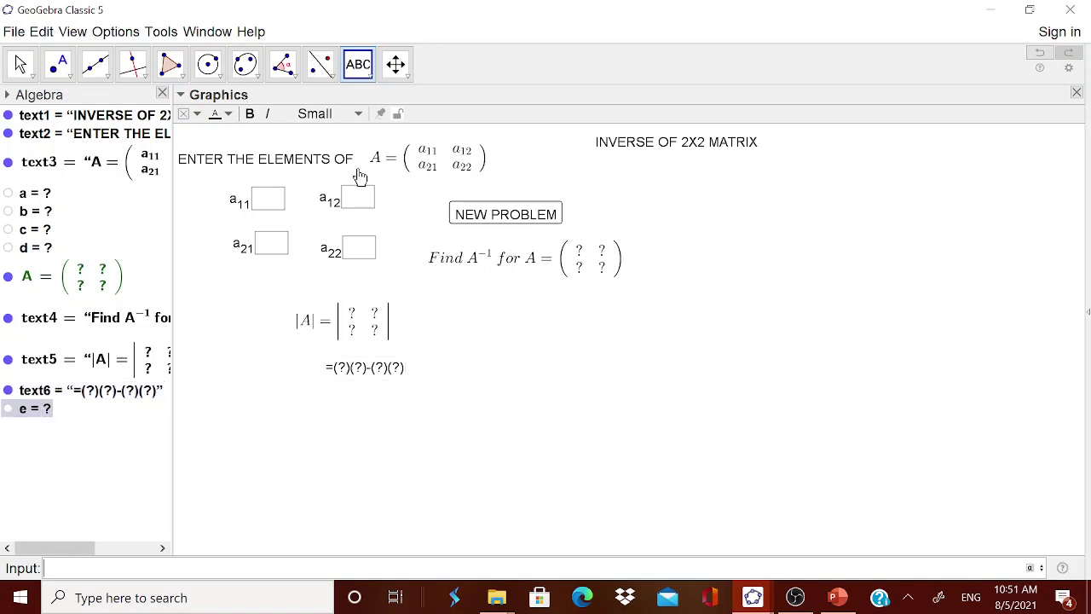
- Enter 3, 4, 2 and -4 as the matrix elements a11, a12, a21 and a22
{"action": "left_click", "coordinate": [273, 202]}
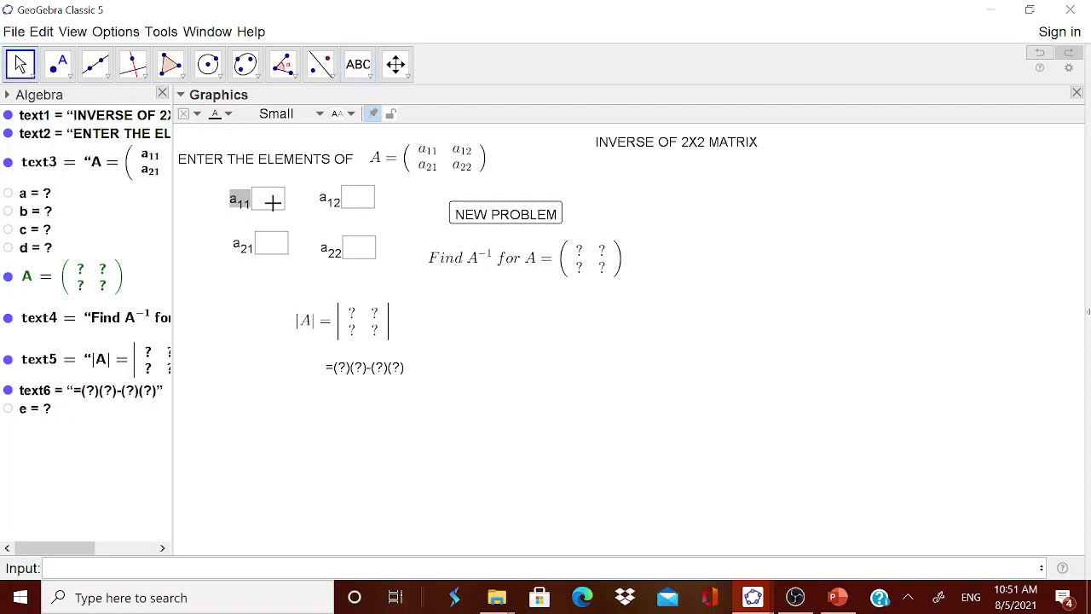
{"action": "left_click", "coordinate": [282, 202]}
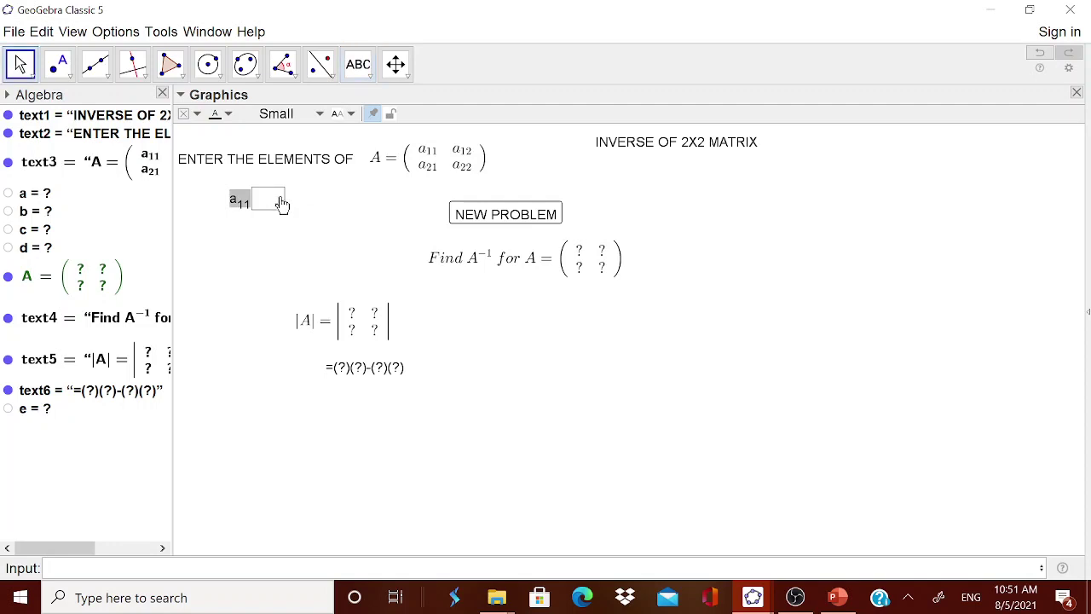
{"action": "type", "text": "3"}
{"action": "key", "text": "Tab"}
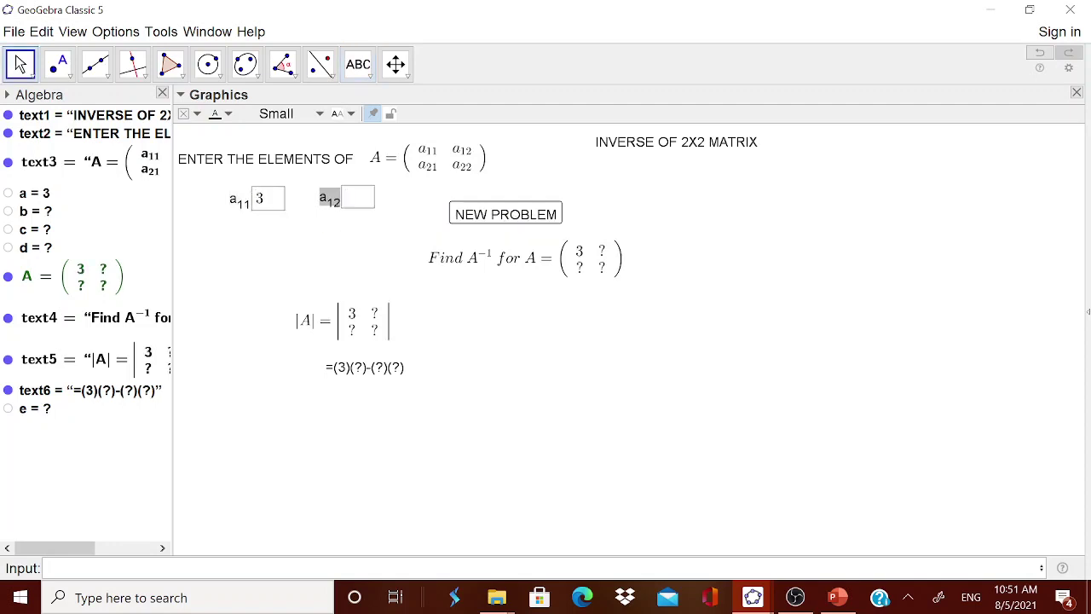
{"action": "type", "text": "4"}
{"action": "key", "text": "Tab"}
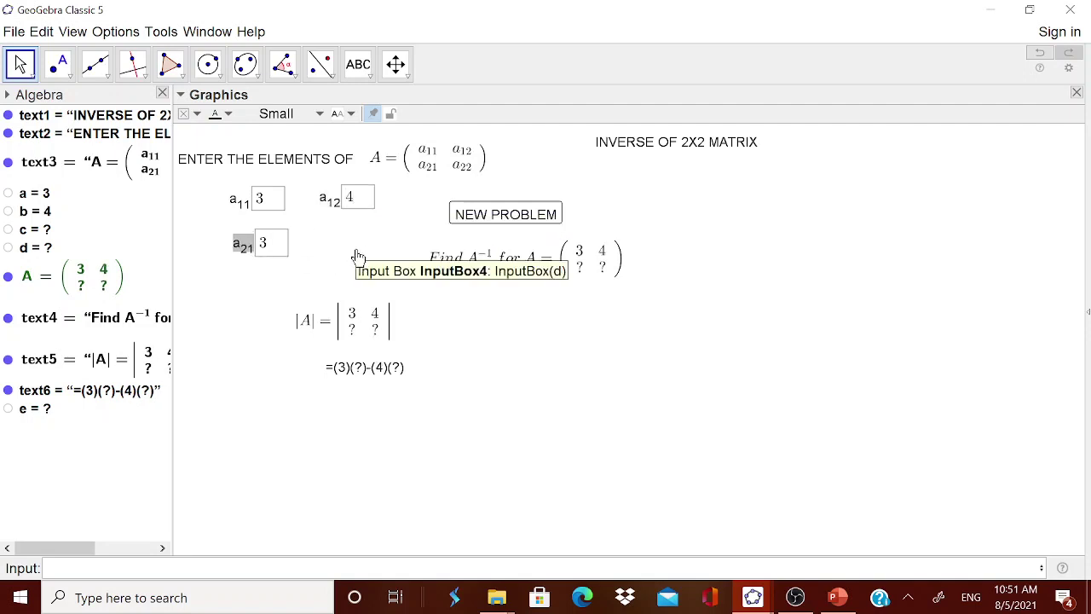
{"action": "type", "text": "2"}
{"action": "key", "text": "Tab"}
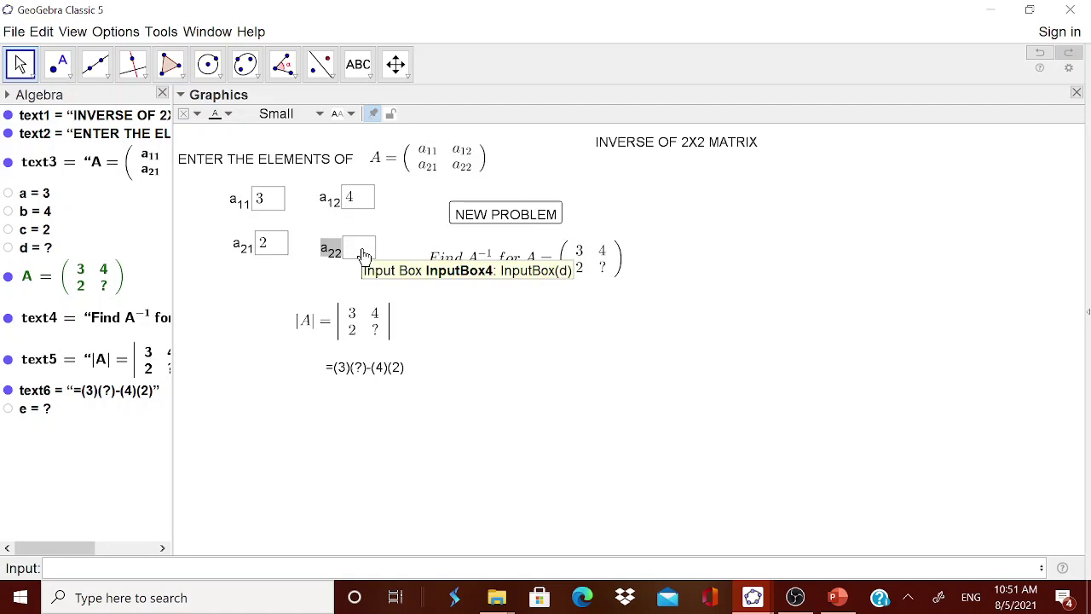
{"action": "type", "text": "-4"}
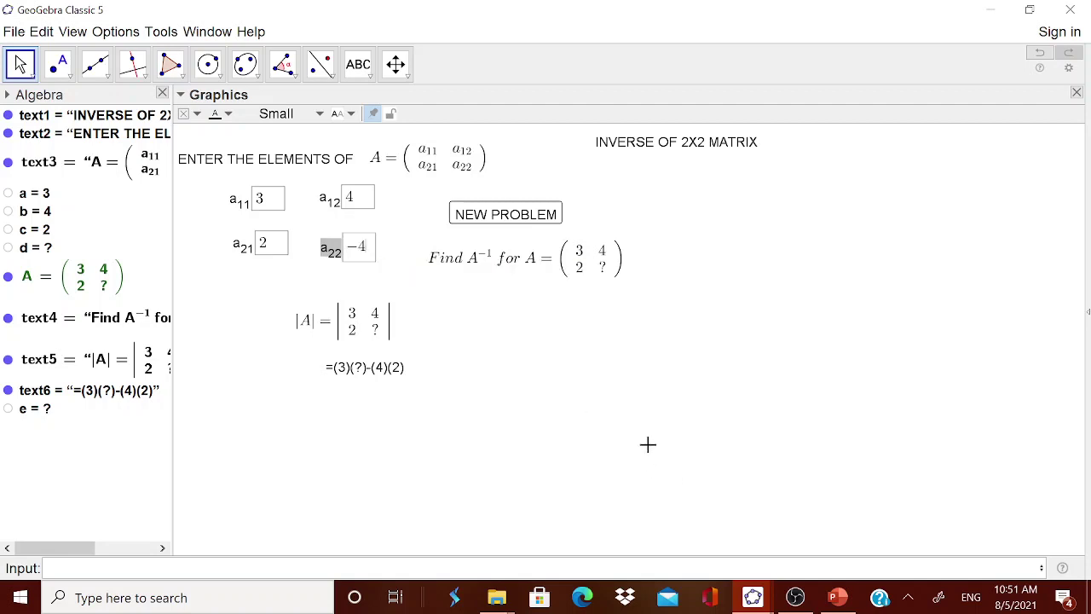
{"action": "left_click", "coordinate": [622, 418]}
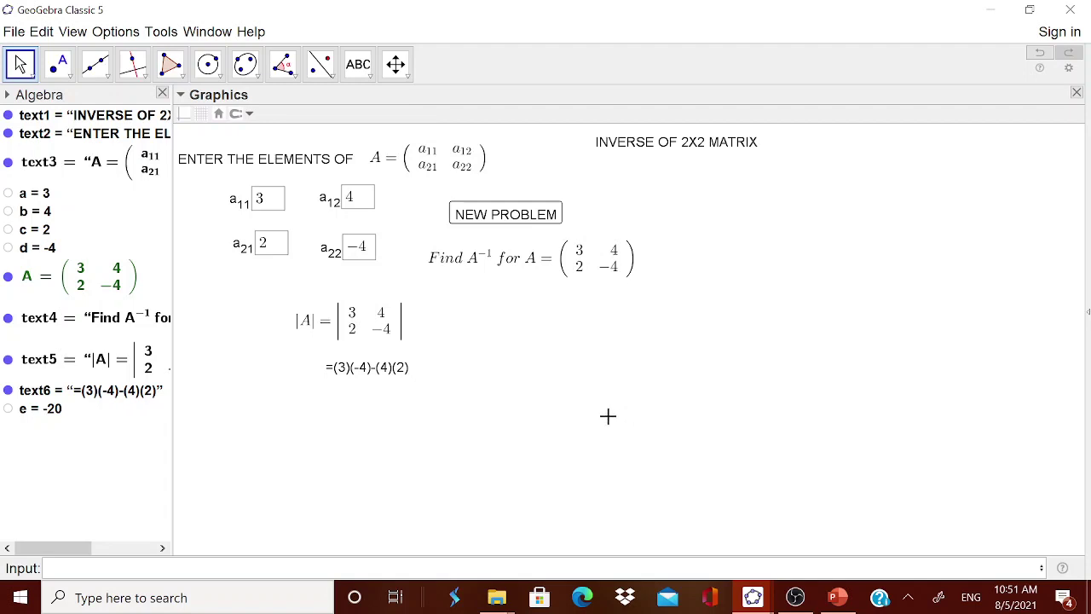
- Create a text with "=" and the linked object e, and place it beneath the determinant expansion
{"action": "left_click", "coordinate": [371, 77]}
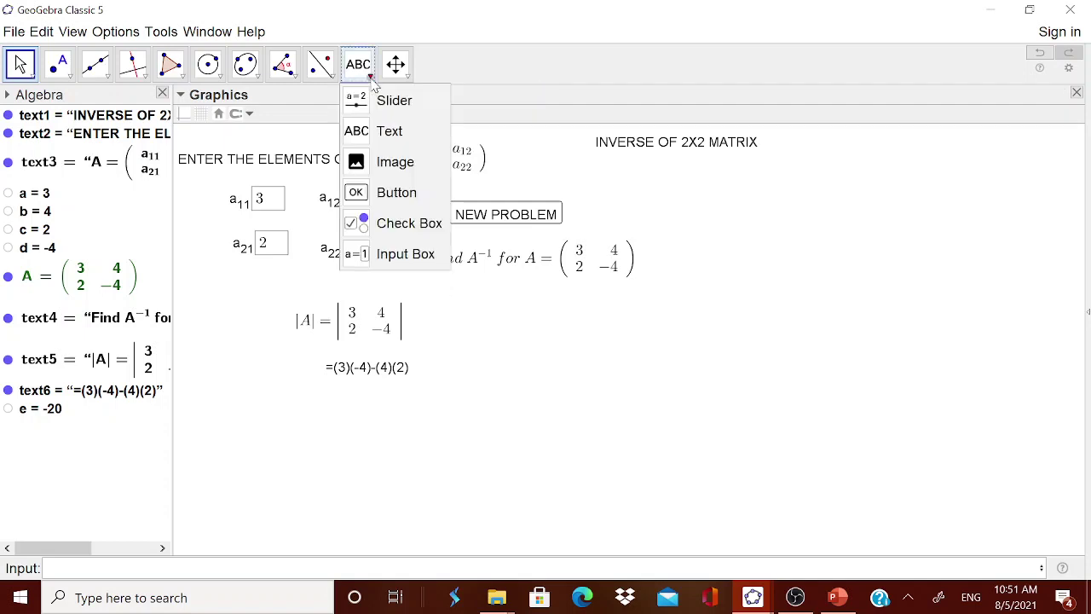
{"action": "left_click", "coordinate": [388, 131]}
{"action": "left_click", "coordinate": [627, 433]}
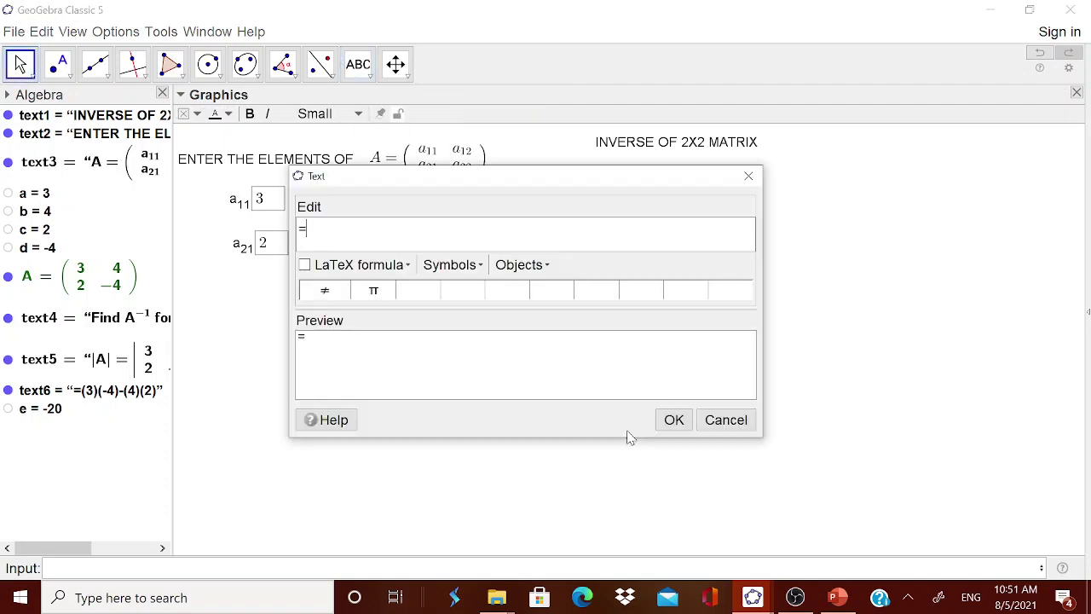
{"action": "left_click", "coordinate": [522, 266]}
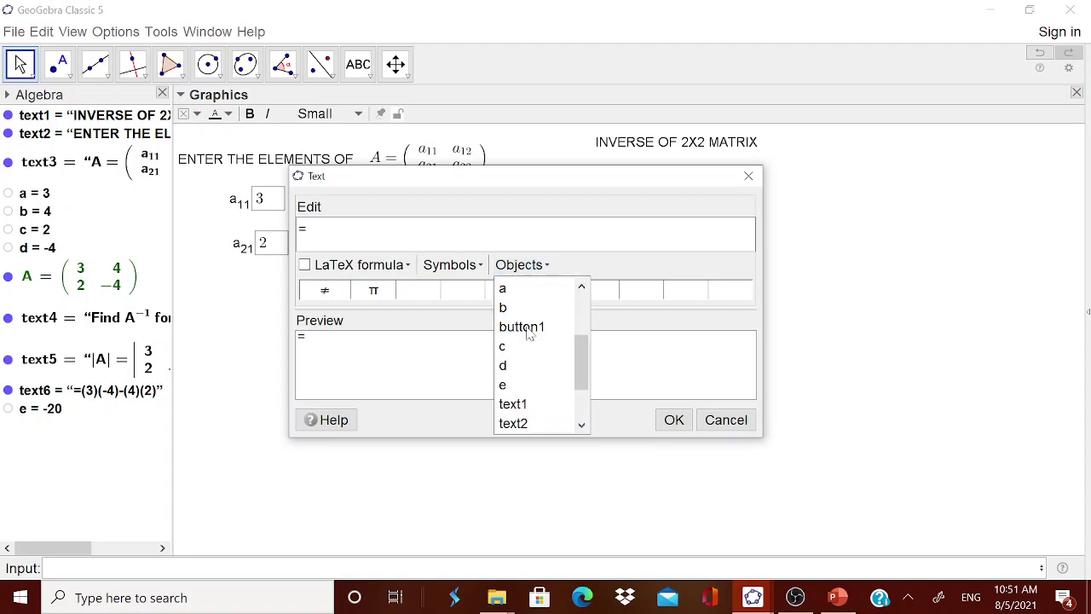
{"action": "left_click", "coordinate": [514, 391]}
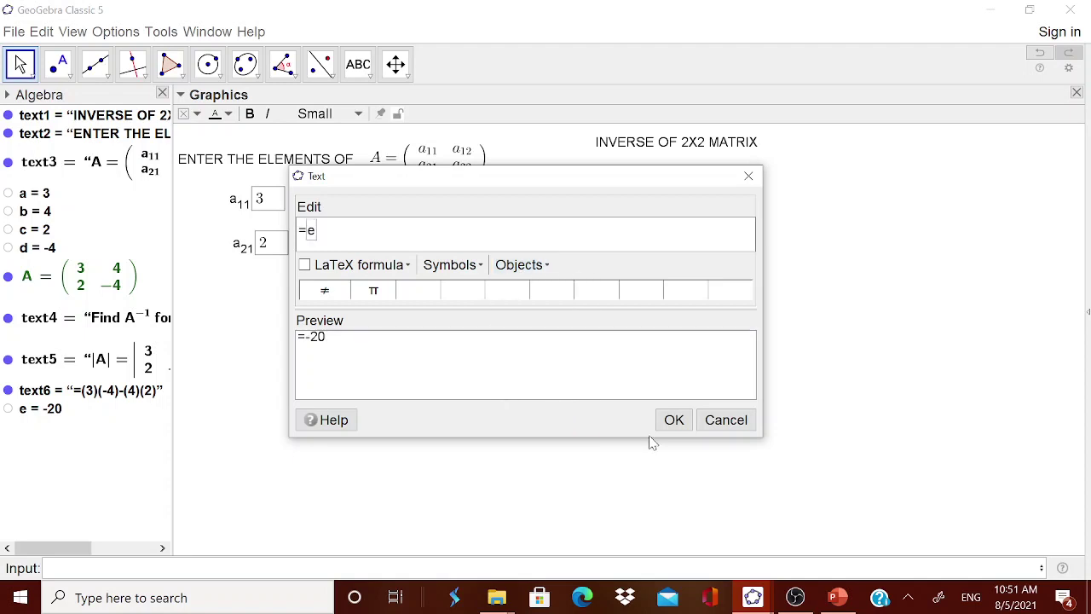
{"action": "left_click", "coordinate": [673, 419]}
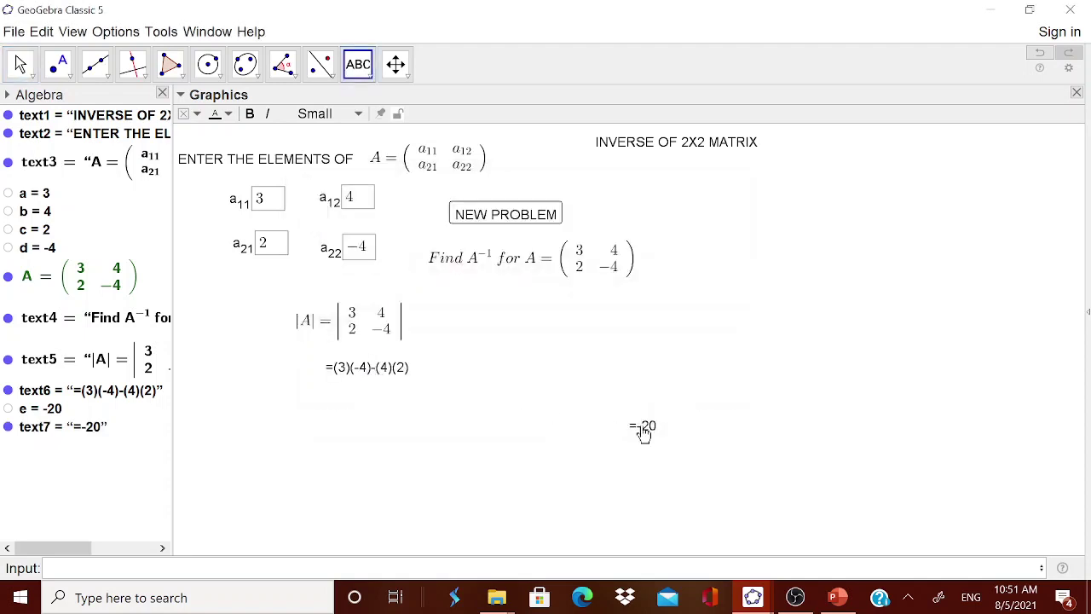
{"action": "left_click_drag", "start_coordinate": [643, 429], "coordinate": [343, 419]}
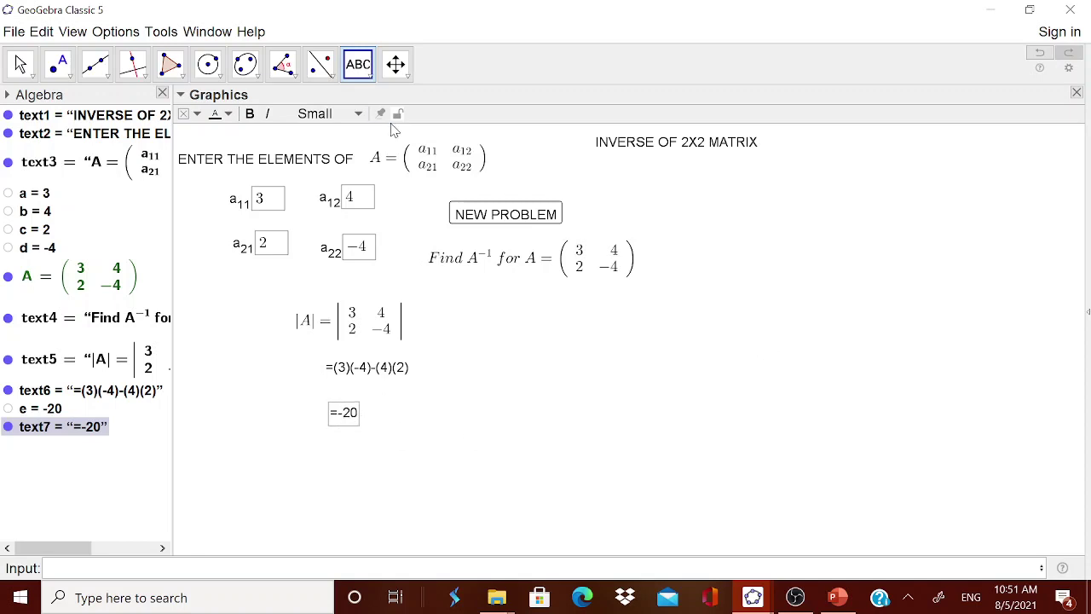
- Start a LaTeX text in the empty lower area with "Adj(A)="
{"action": "left_click", "coordinate": [371, 83]}
{"action": "left_click", "coordinate": [390, 129]}
{"action": "left_click", "coordinate": [673, 388]}
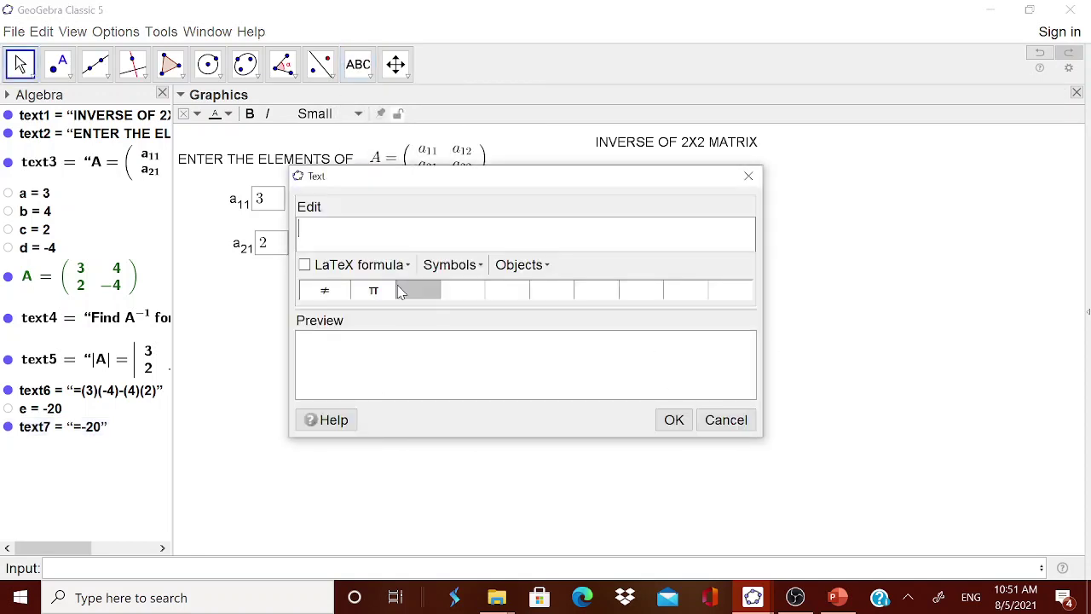
{"action": "left_click", "coordinate": [305, 265]}
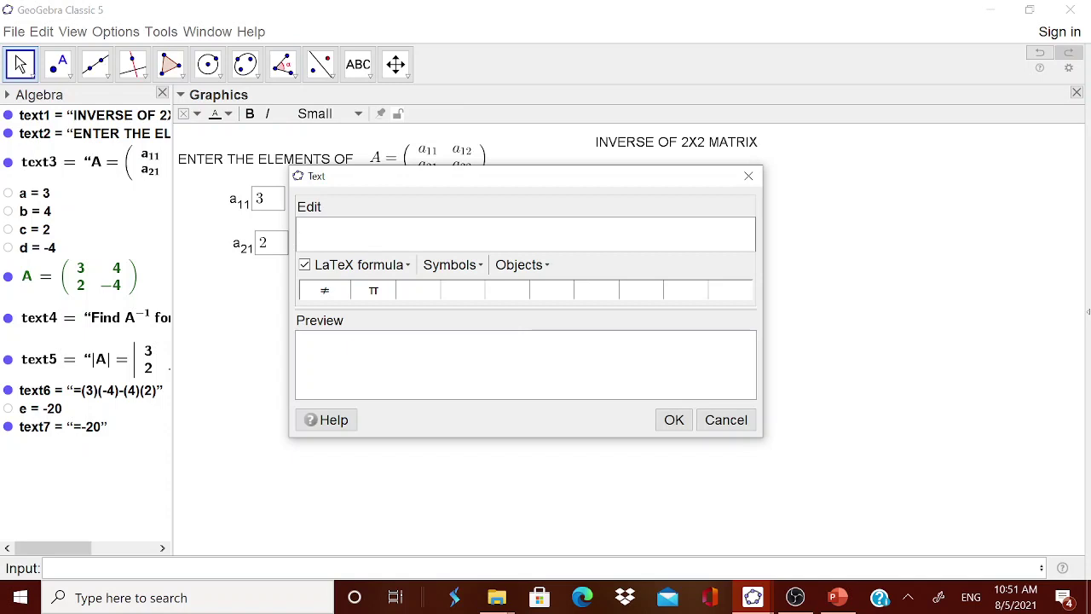
{"action": "type", "text": "Adj(A"}
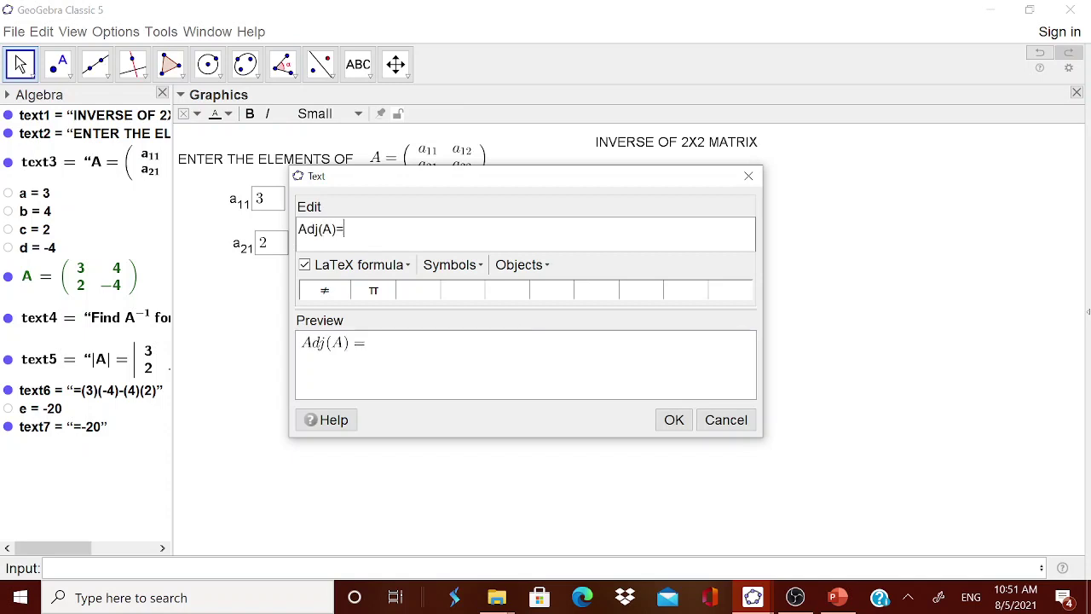
{"action": "type", "text": ")="}
- Add round brackets containing a 2x2 matrix template after "Adj(A)="
{"action": "left_click", "coordinate": [375, 266]}
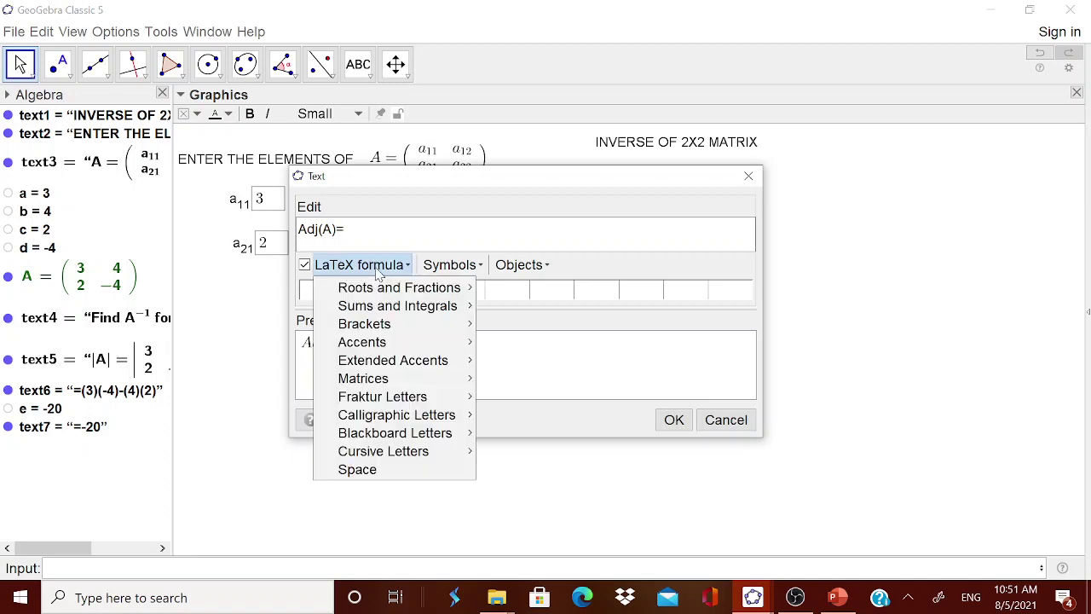
{"action": "mouse_move", "coordinate": [391, 329]}
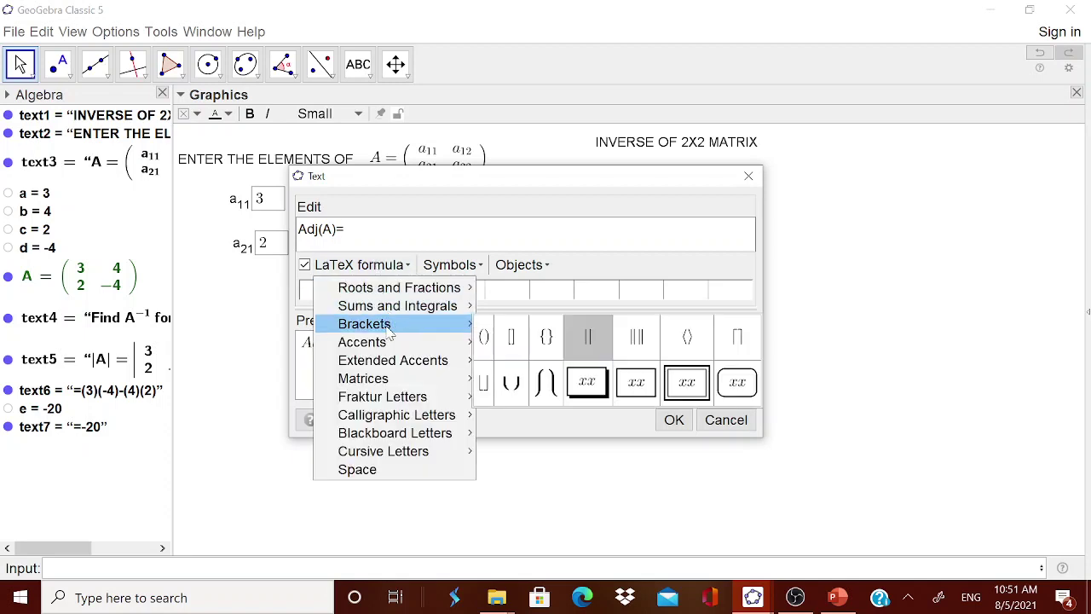
{"action": "left_click", "coordinate": [485, 336]}
{"action": "left_click", "coordinate": [375, 264]}
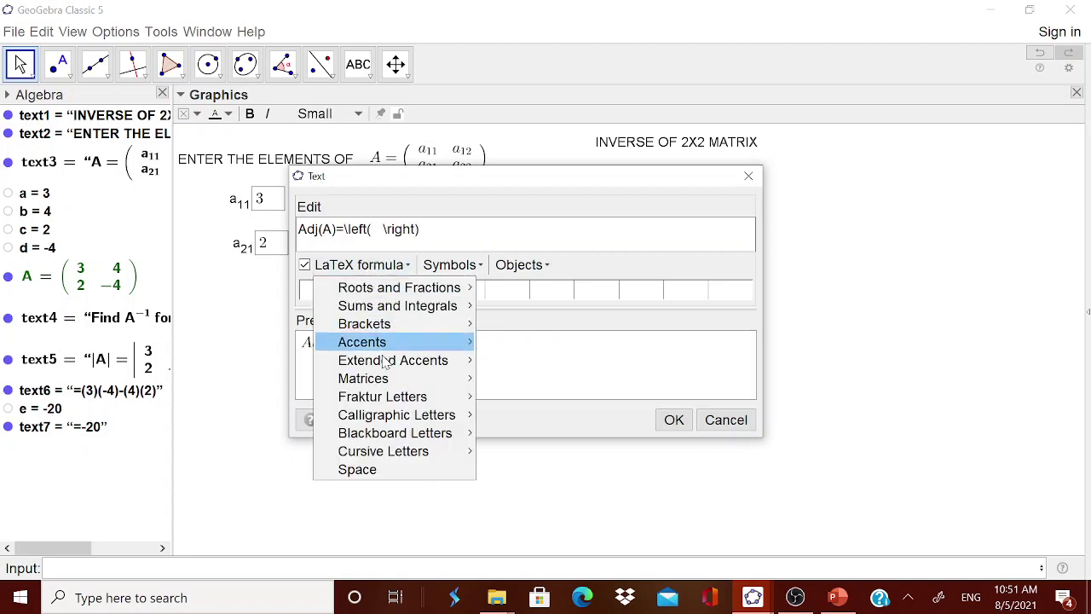
{"action": "mouse_move", "coordinate": [383, 379]}
{"action": "left_click", "coordinate": [602, 403]}
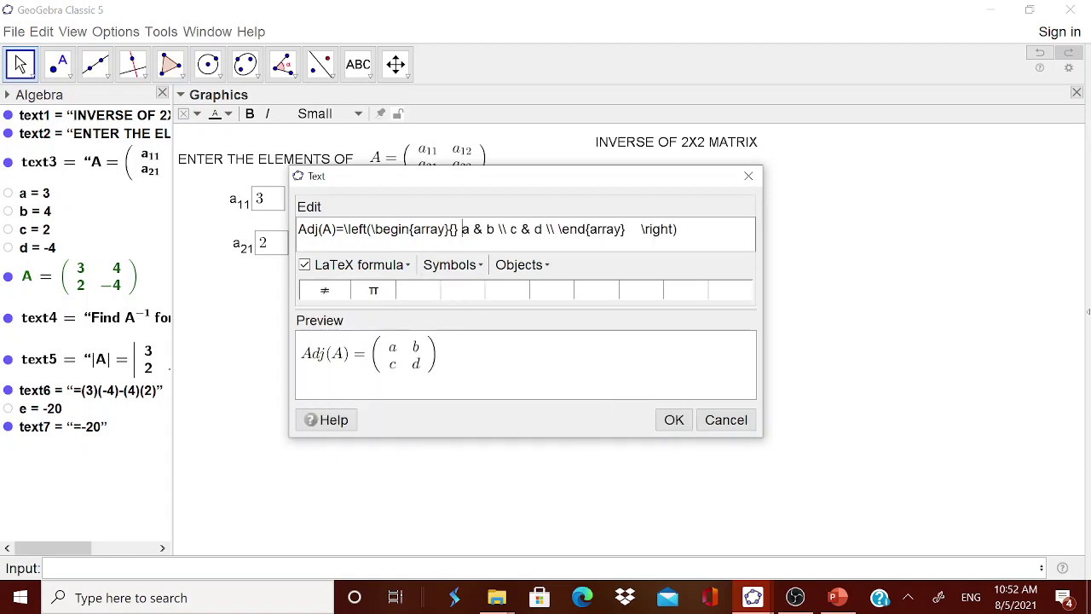
- Fill the first row of the Adj(A) matrix template with linked object d and -(b), using linked object b
{"action": "key", "text": "Delete"}
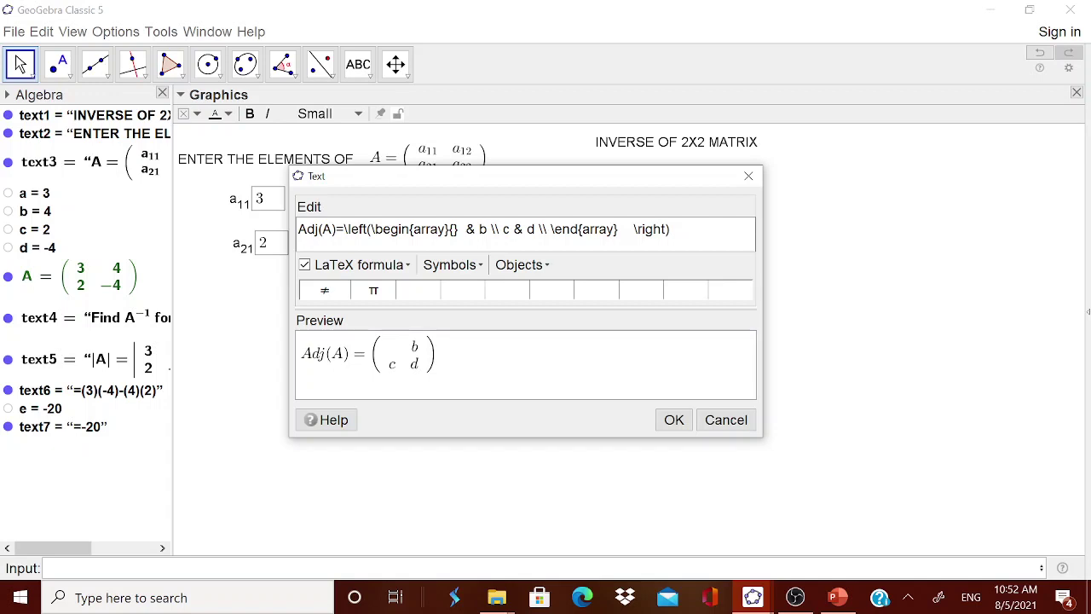
{"action": "left_click", "coordinate": [522, 265]}
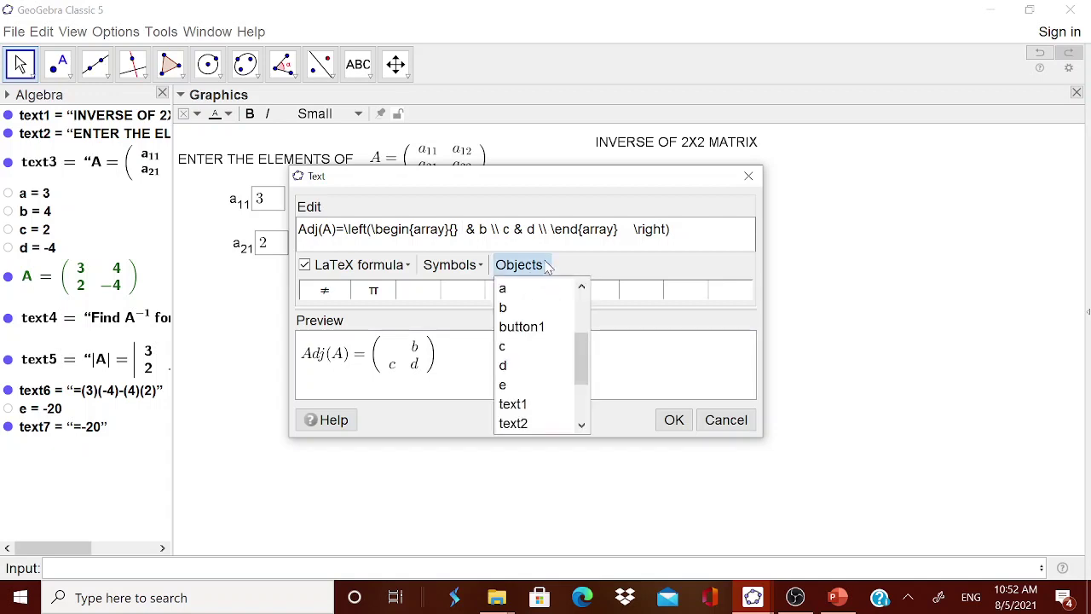
{"action": "left_click", "coordinate": [517, 366]}
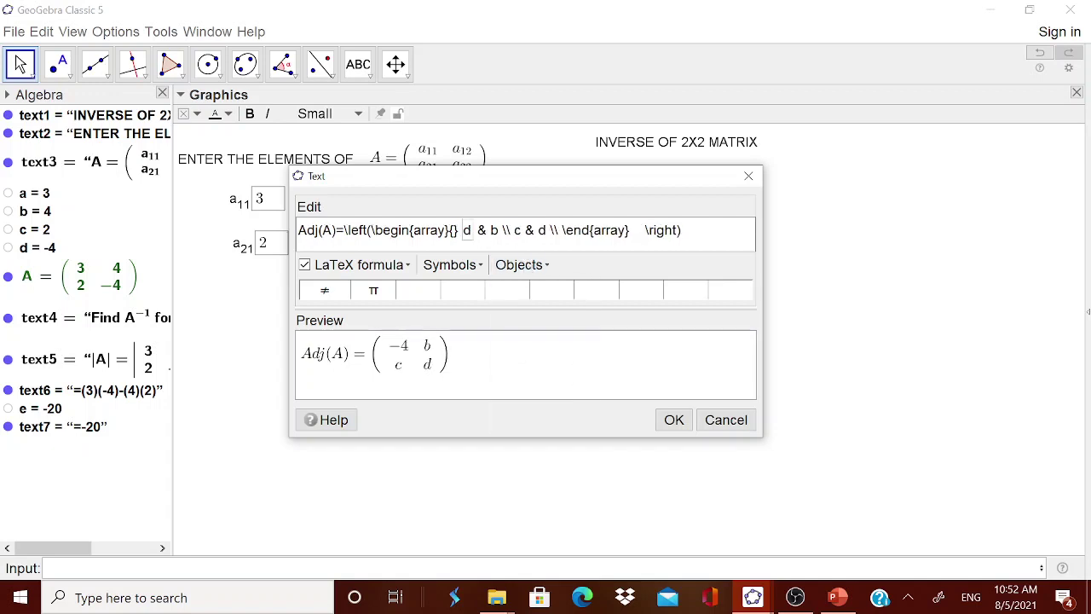
{"action": "key", "text": "Delete"}
{"action": "type", "text": "-("}
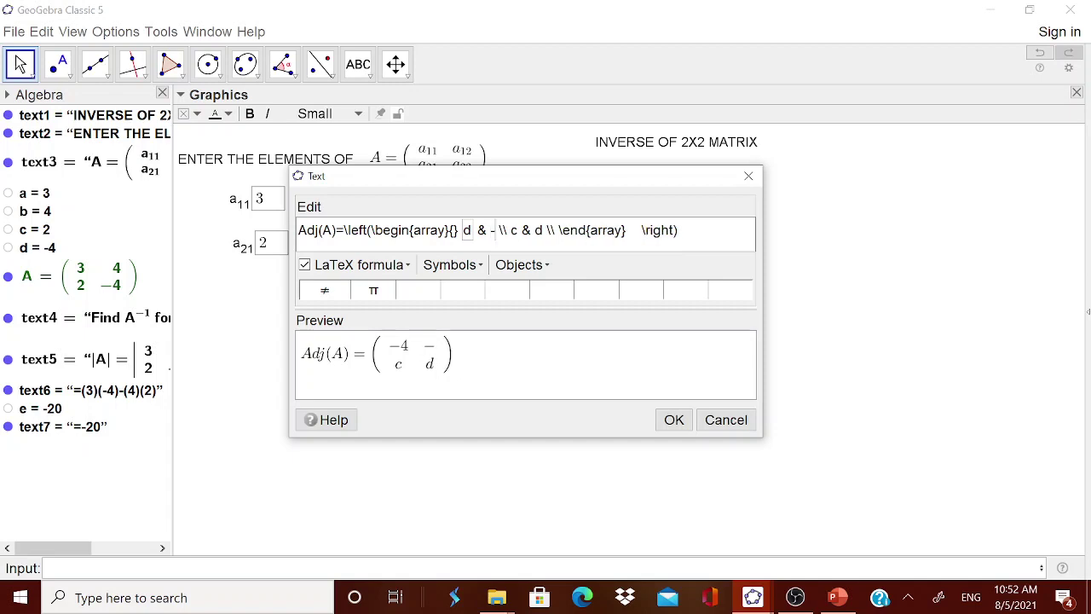
{"action": "left_click", "coordinate": [529, 267]}
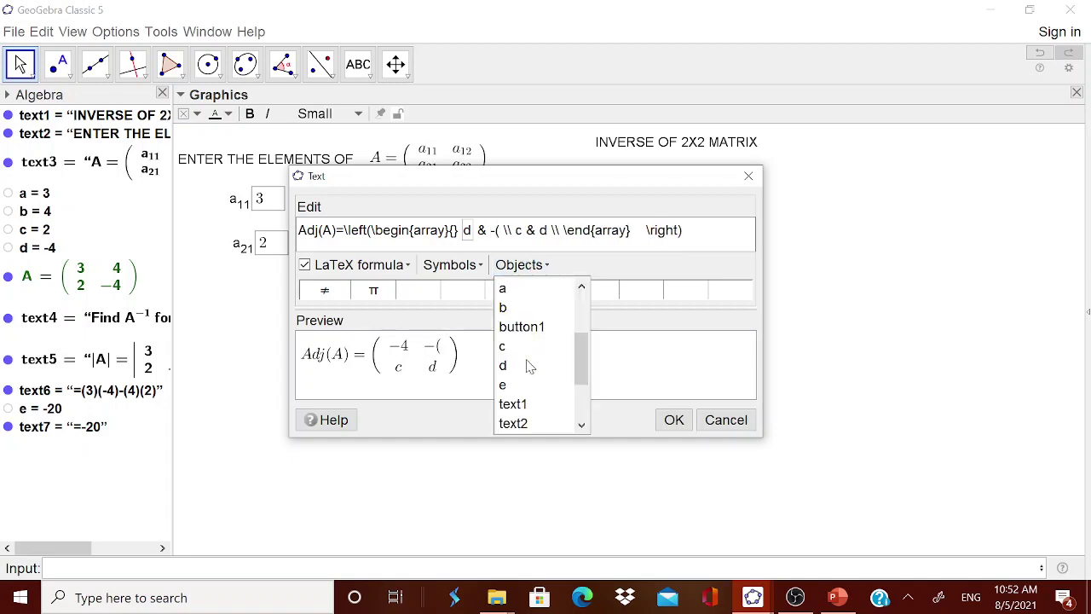
{"action": "left_click", "coordinate": [521, 309]}
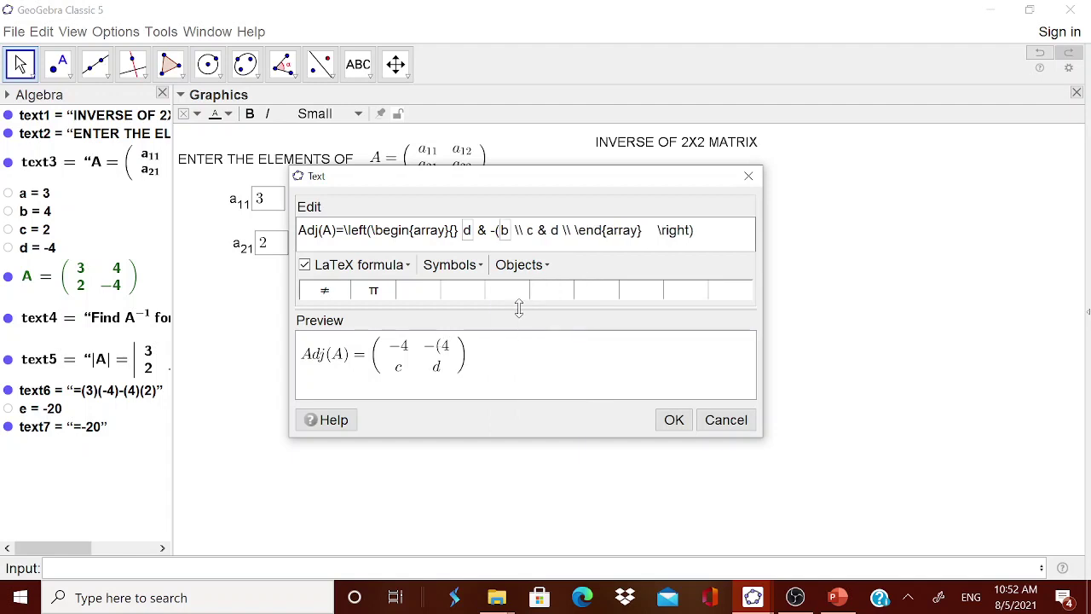
{"action": "type", "text": ")"}
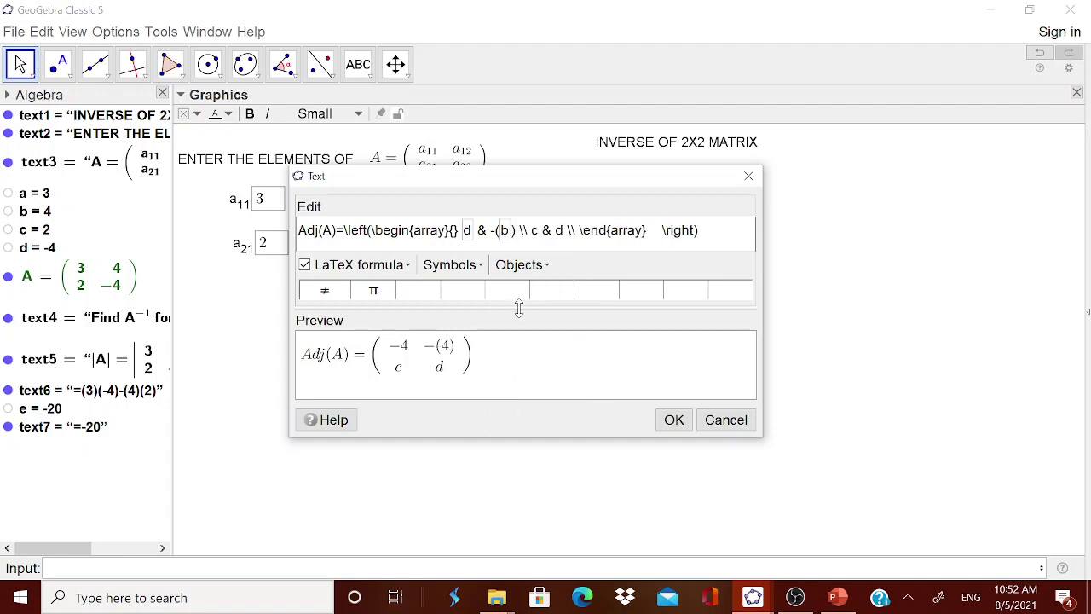
- Replace c in the template's second row with -(c), using linked object c inside the brackets
{"action": "left_click", "coordinate": [532, 231]}
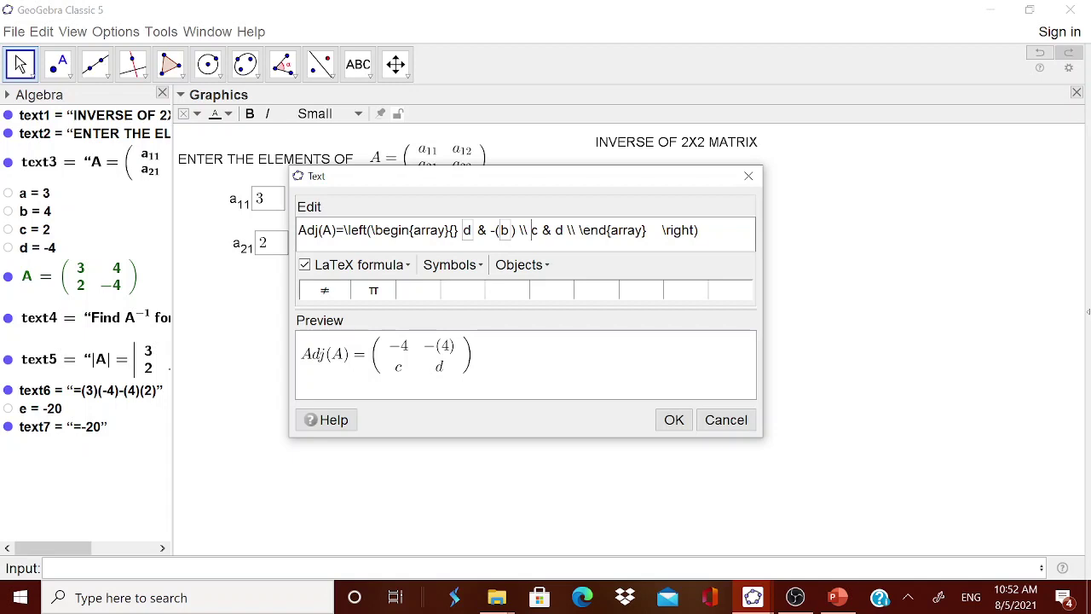
{"action": "key", "text": "Delete"}
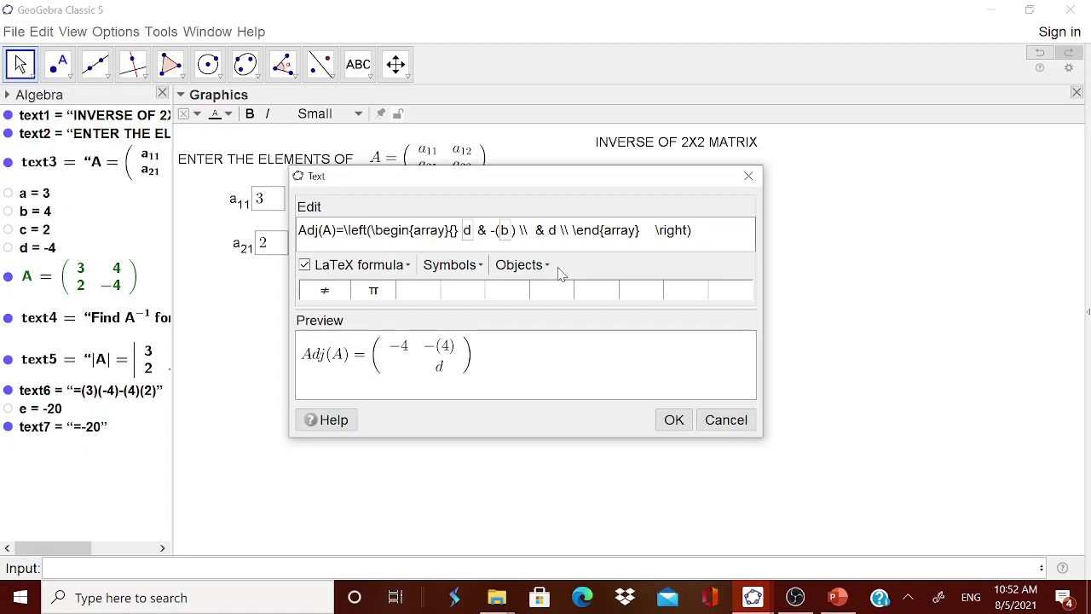
{"action": "type", "text": "-"}
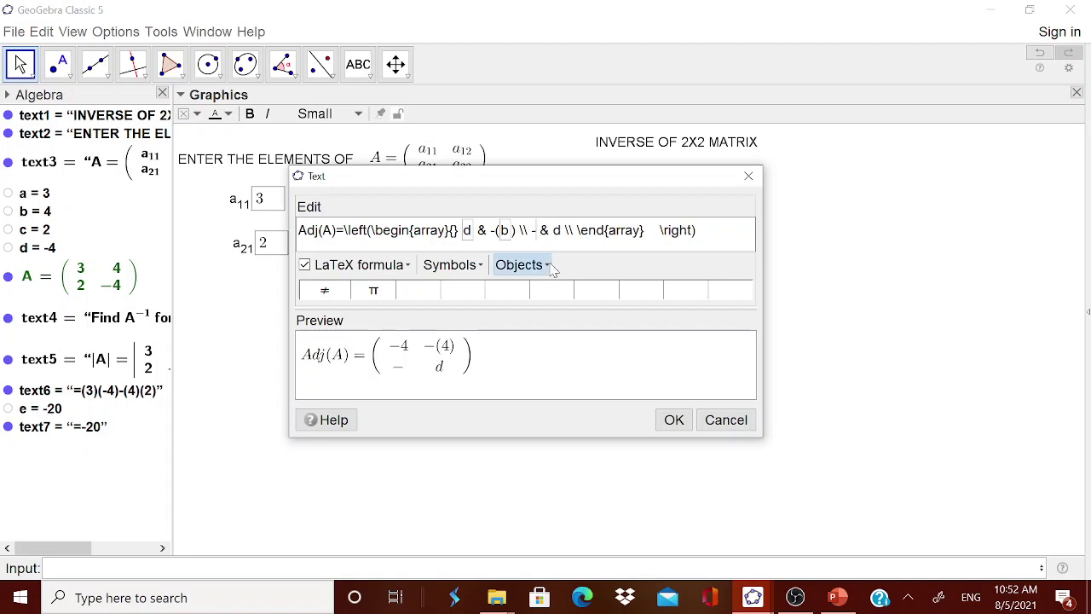
{"action": "type", "text": "("}
{"action": "left_click", "coordinate": [550, 267]}
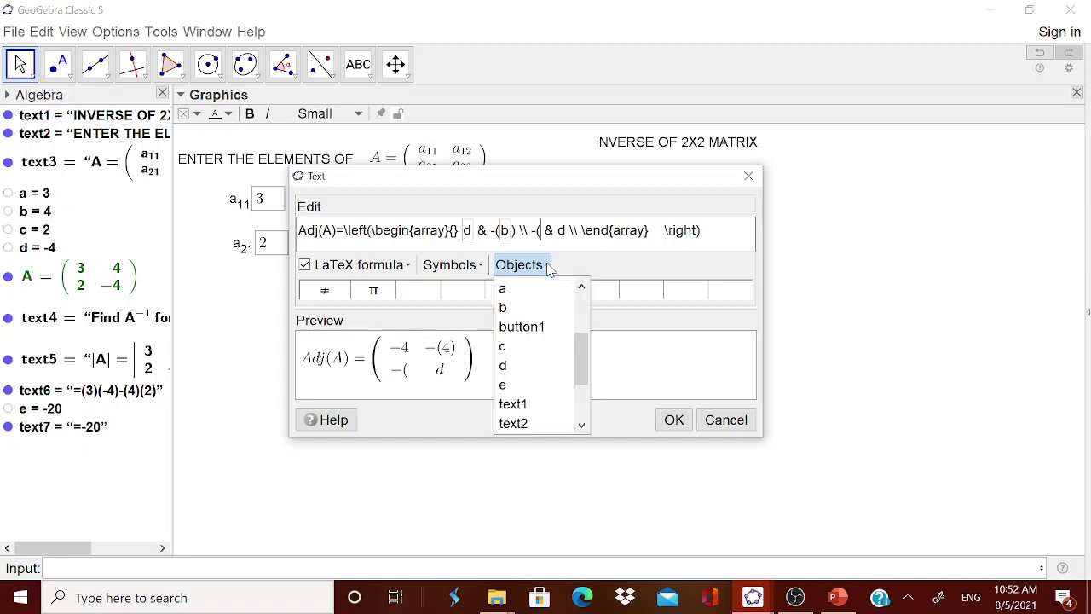
{"action": "left_click", "coordinate": [507, 346]}
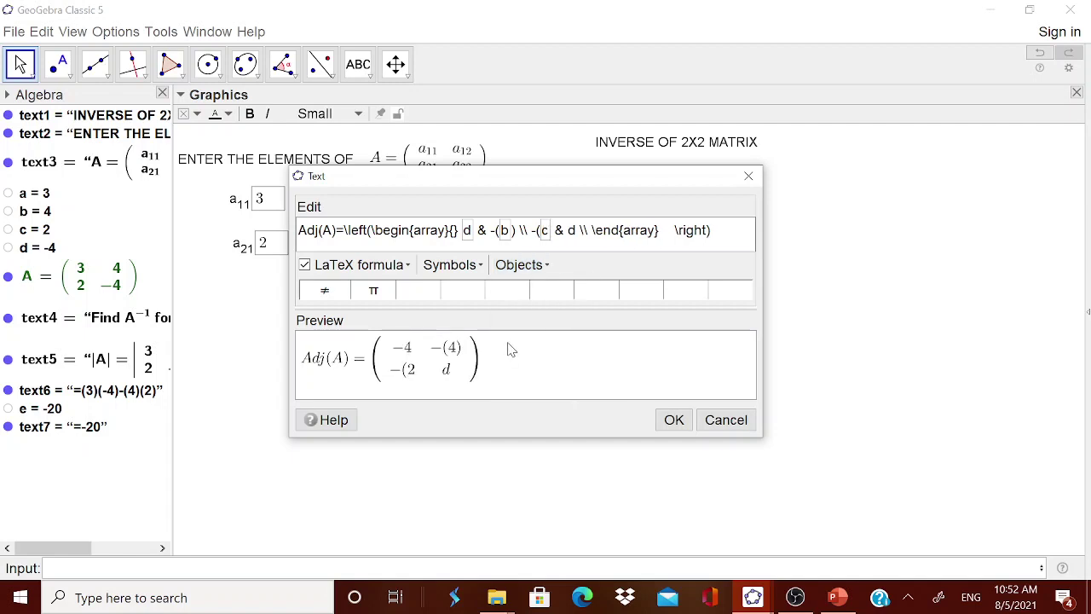
{"action": "type", "text": ")"}
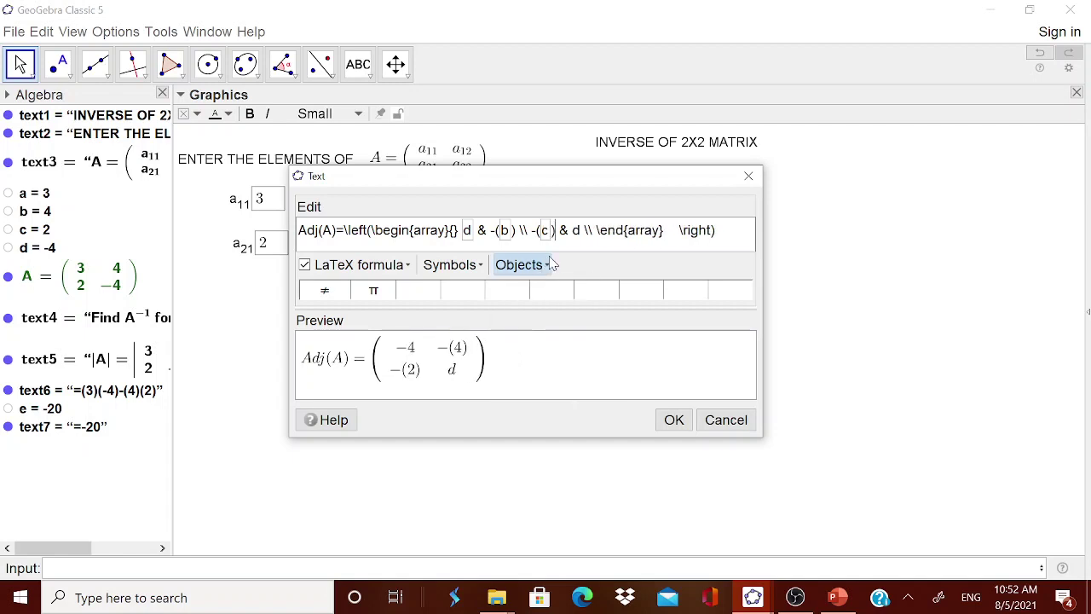
- Replace the remaining d in the second row with a plain letter a and create the adjoint text
{"action": "key", "text": "Delete"}
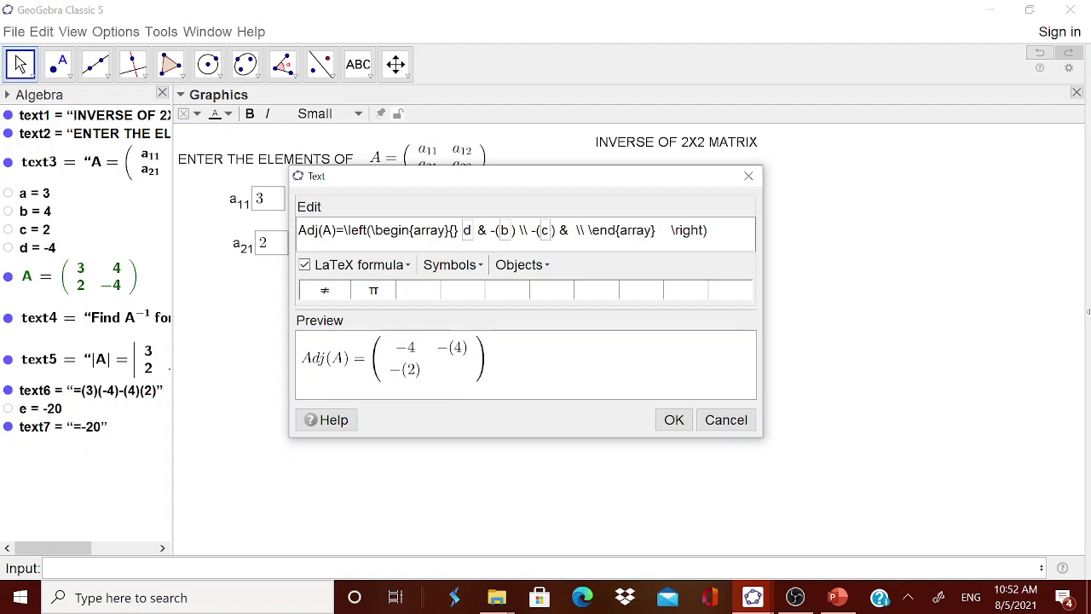
{"action": "type", "text": "a"}
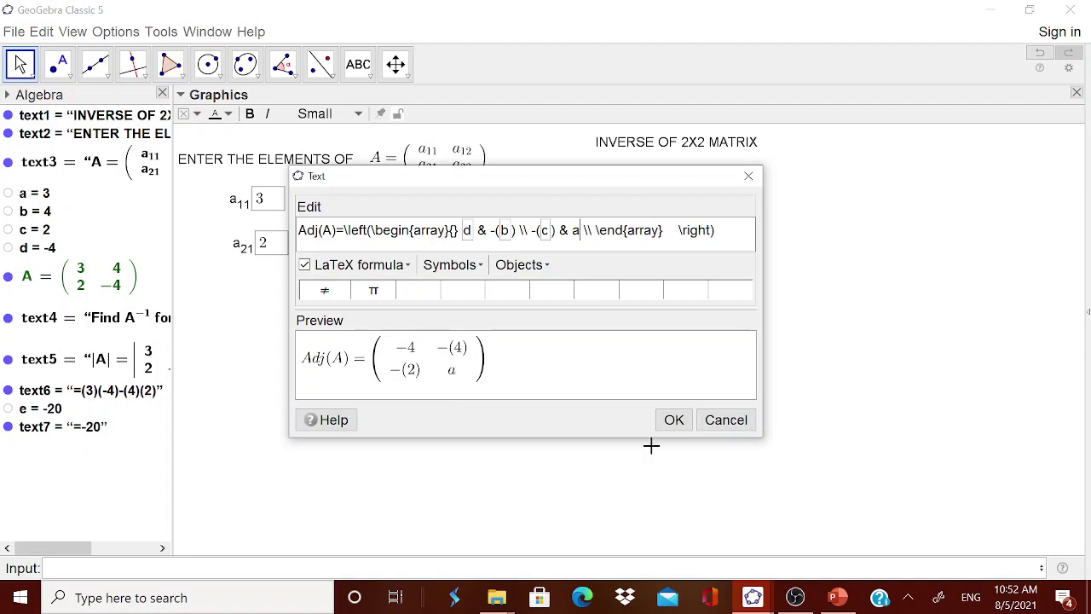
{"action": "left_click", "coordinate": [674, 419]}
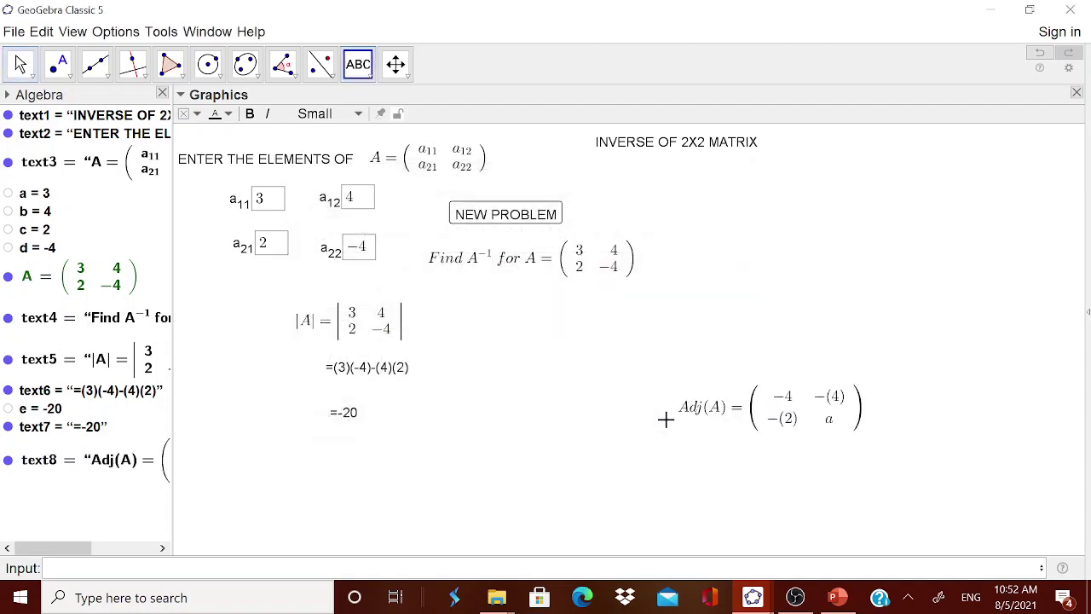
- Replace the plain letter a in the Adj(A) text with linked object a, and move the text beside the determinant, below the problem statement
{"action": "right_click", "coordinate": [748, 418]}
{"action": "left_click", "coordinate": [796, 576]}
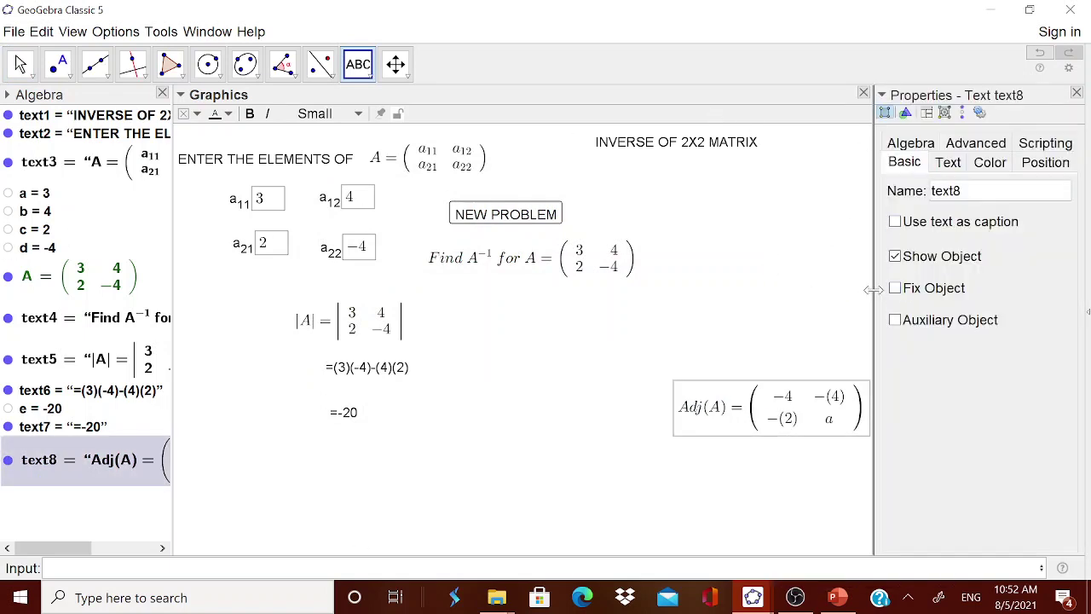
{"action": "left_click_drag", "start_coordinate": [875, 296], "coordinate": [761, 300]}
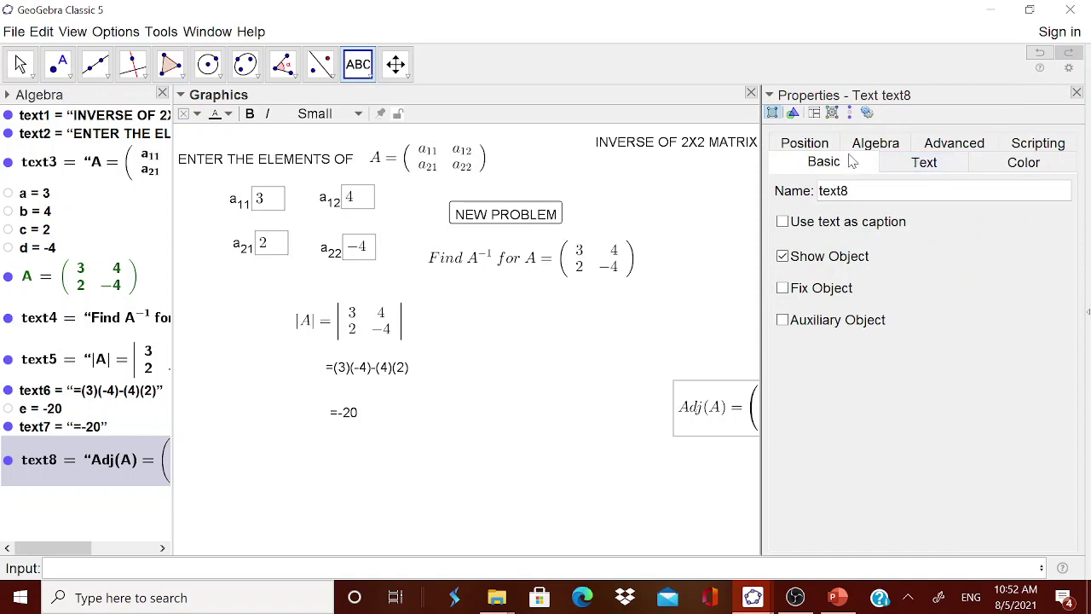
{"action": "left_click", "coordinate": [923, 162]}
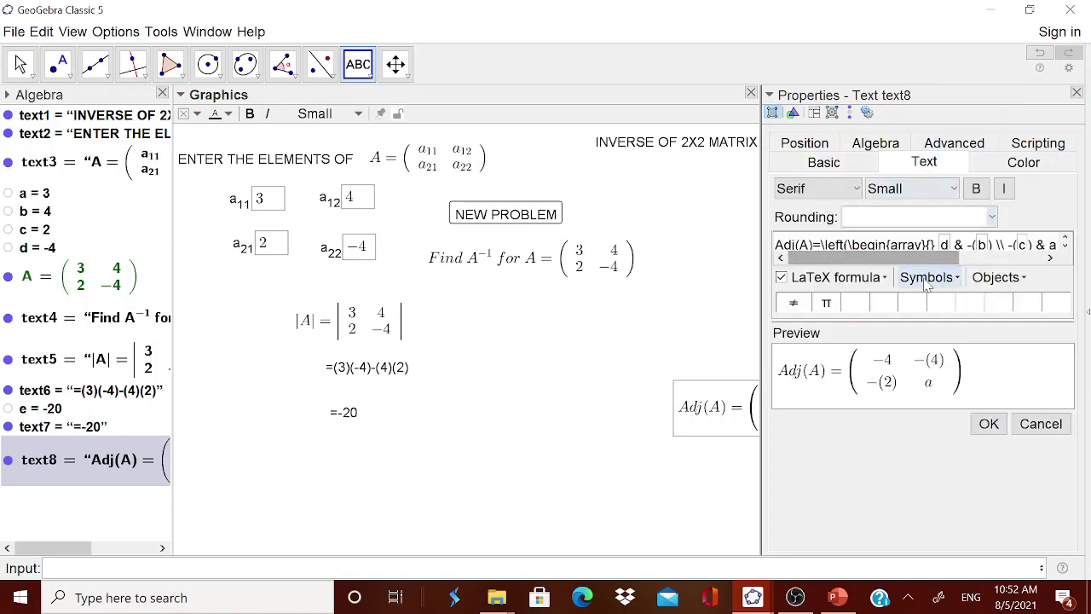
{"action": "left_click_drag", "start_coordinate": [912, 258], "coordinate": [1001, 257]}
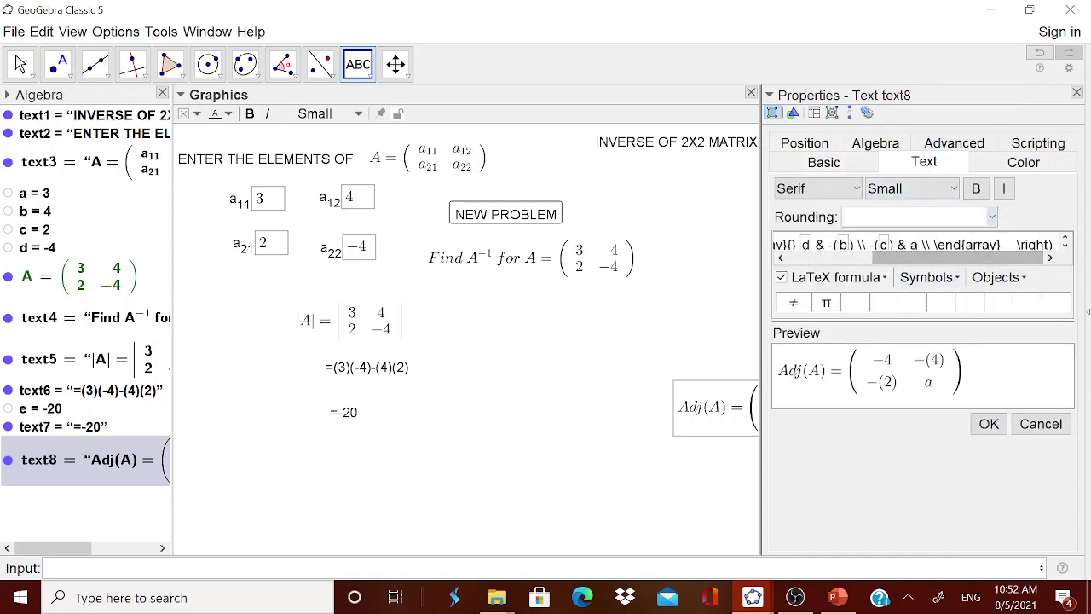
{"action": "key", "text": "BackSpace"}
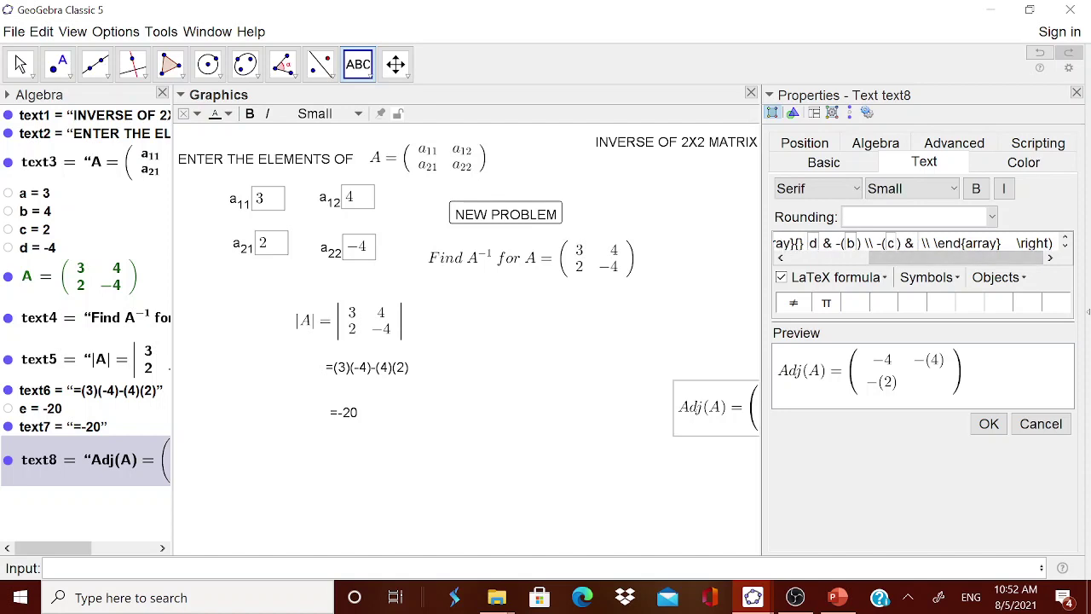
{"action": "left_click", "coordinate": [996, 277]}
{"action": "left_click", "coordinate": [980, 417]}
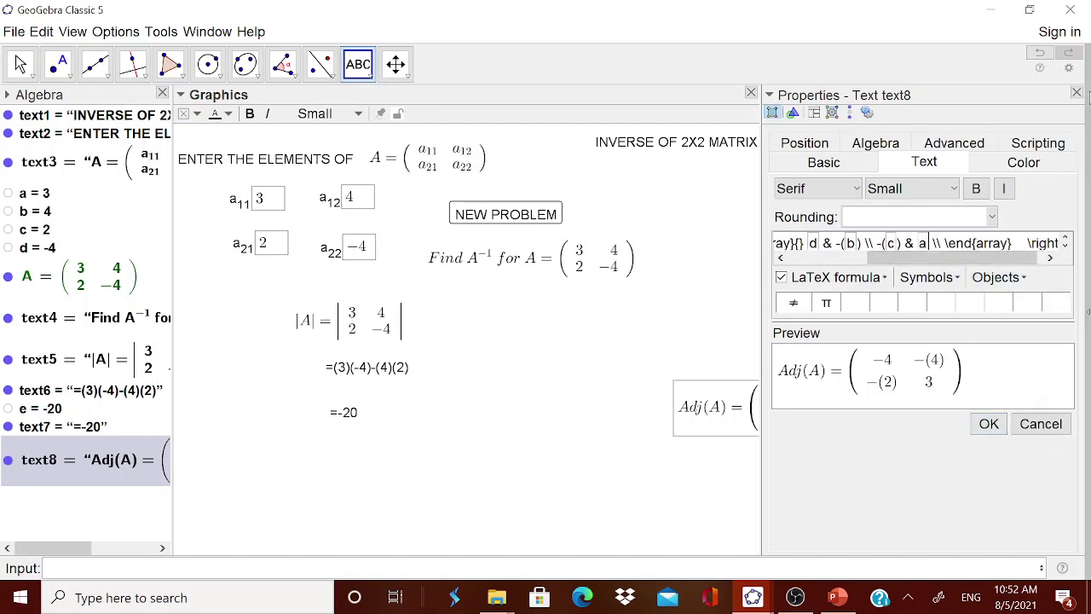
{"action": "left_click", "coordinate": [1077, 92]}
{"action": "left_click_drag", "start_coordinate": [804, 434], "coordinate": [593, 352]}
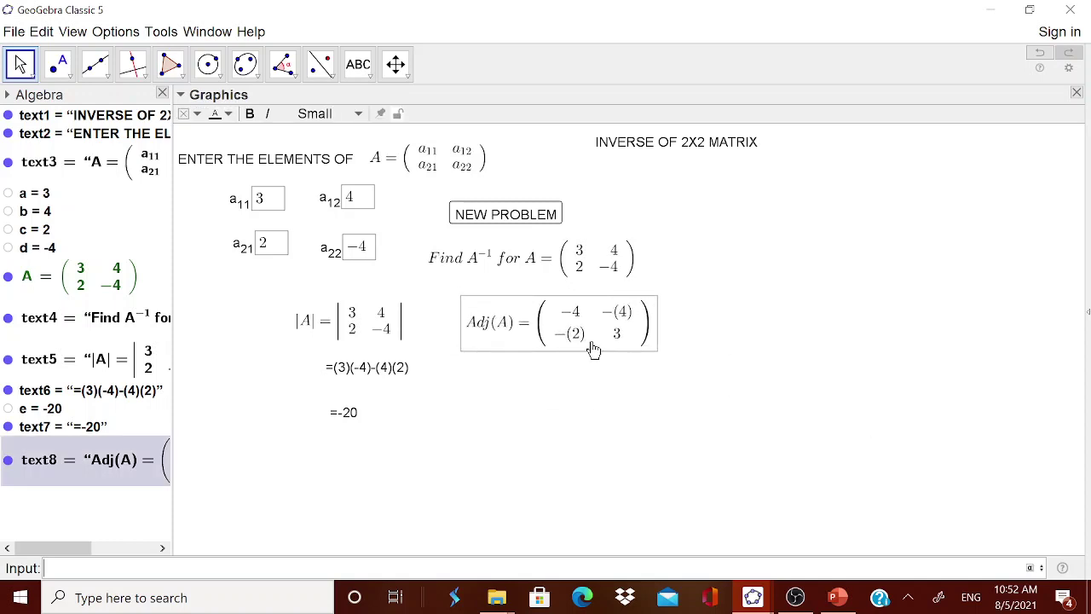